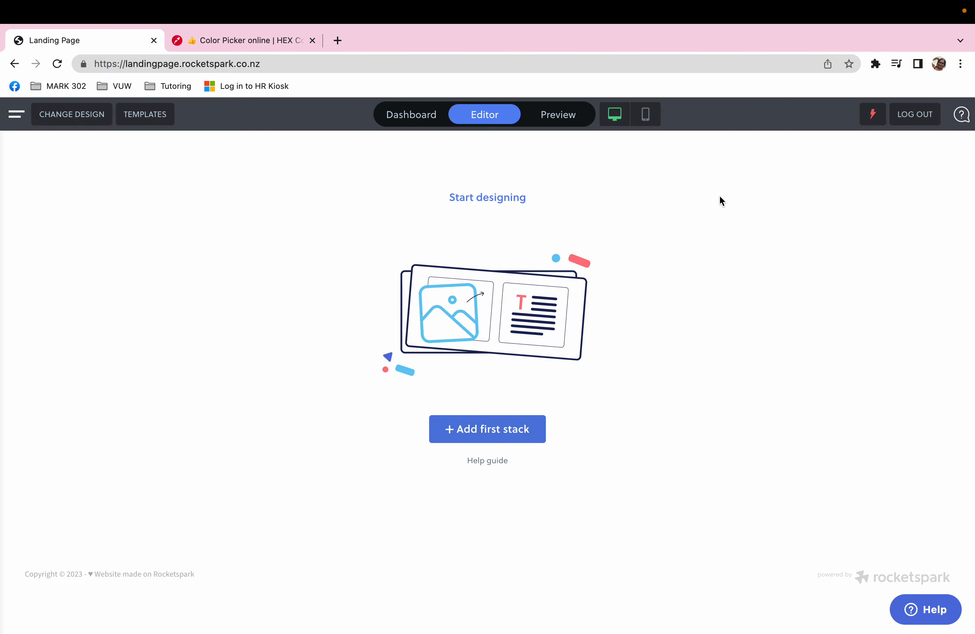
- Replace the site's text logo with the image logo_nav-283.png in the sitewide brand settings and save the design changes
mouse_move(947, 168)
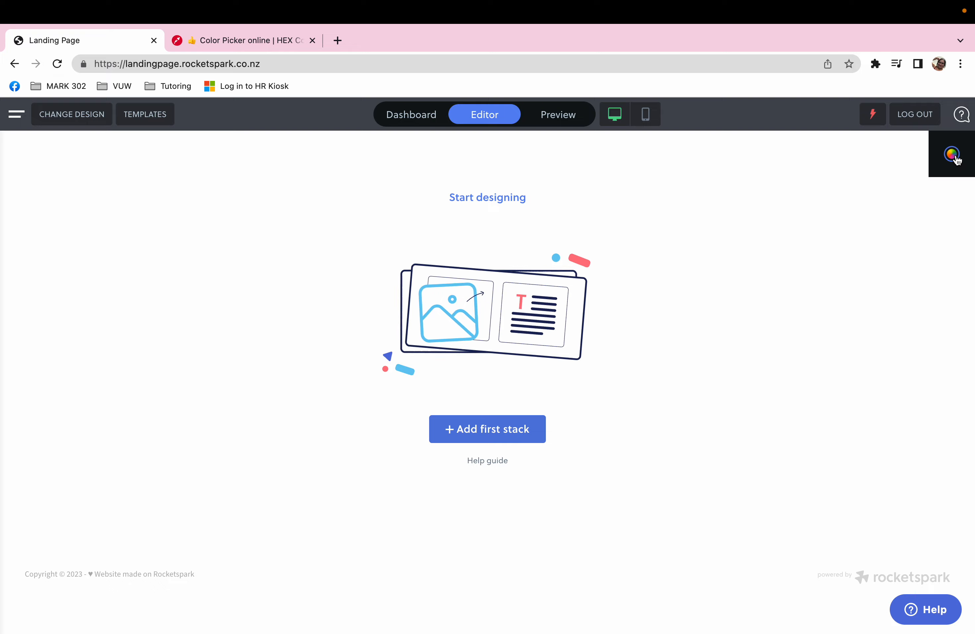
left_click(952, 155)
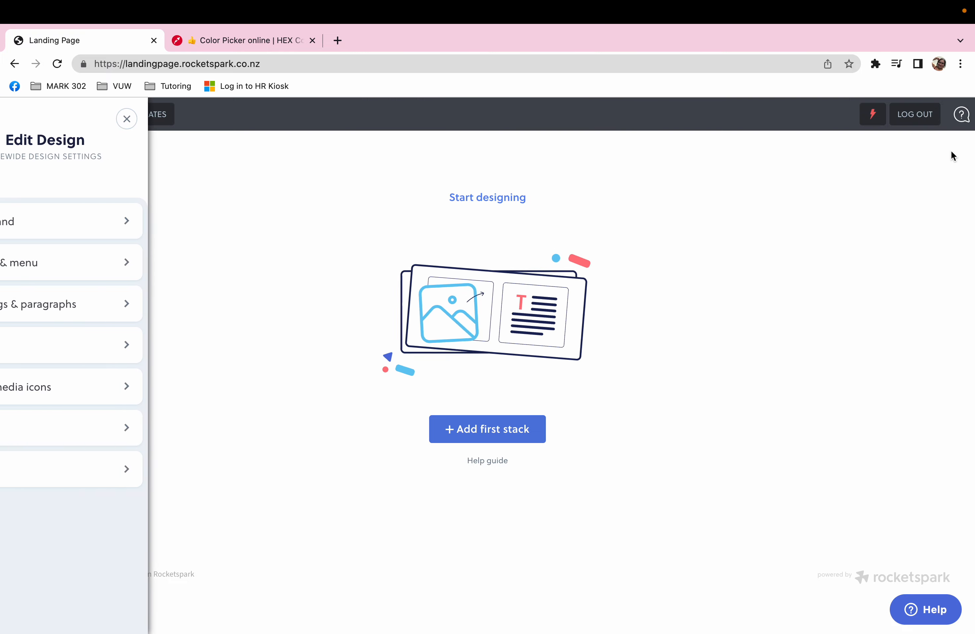
left_click(88, 256)
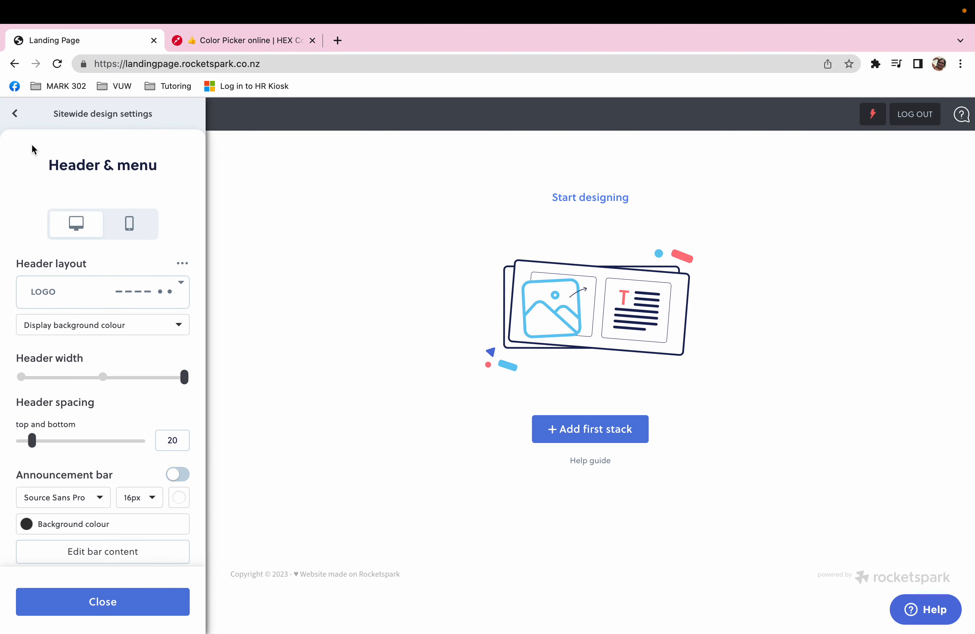
left_click(15, 114)
left_click(93, 223)
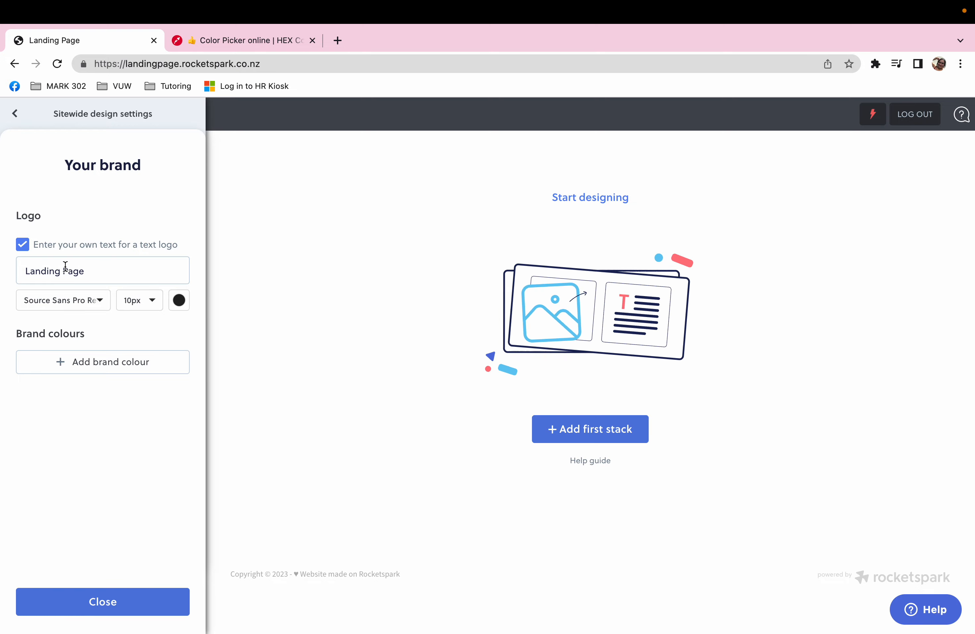
left_click(26, 248)
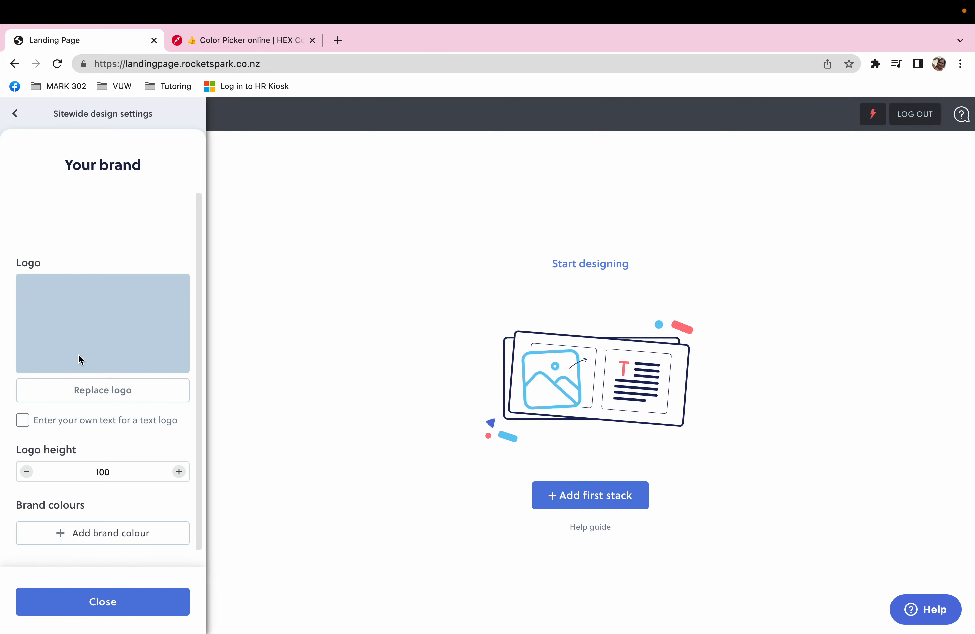
left_click(111, 399)
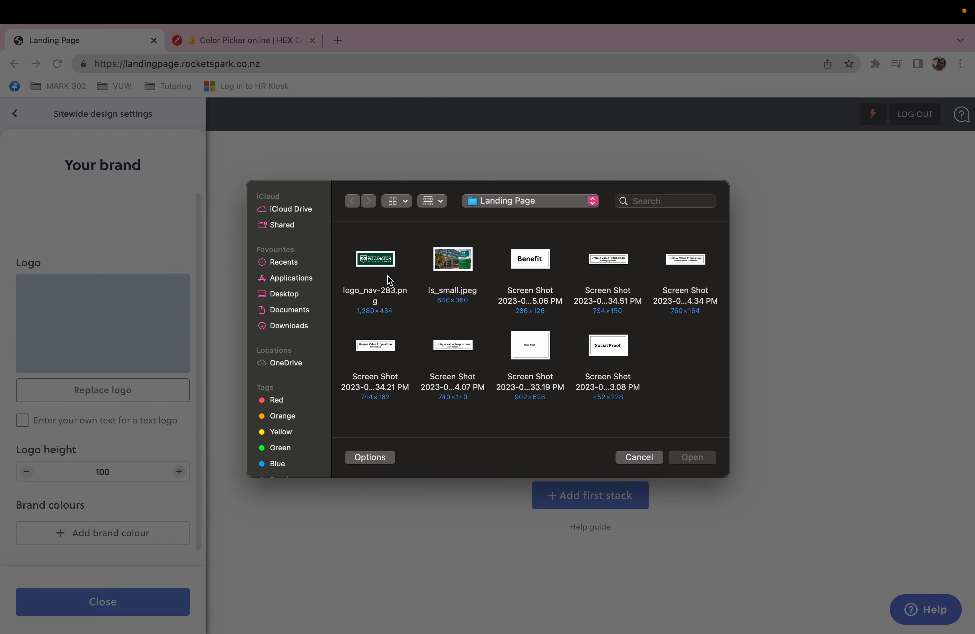
double_click(376, 256)
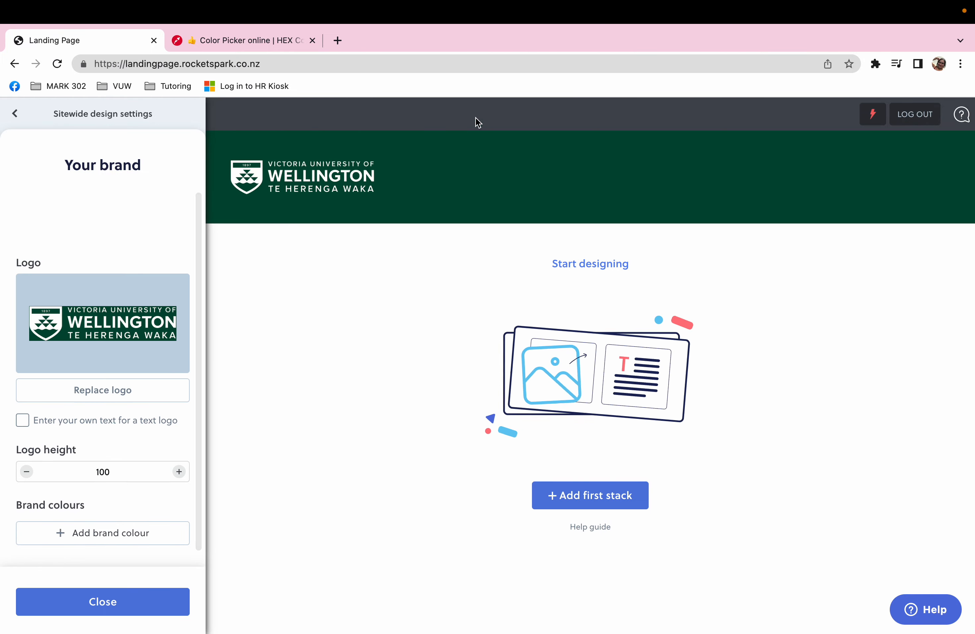
left_click(89, 609)
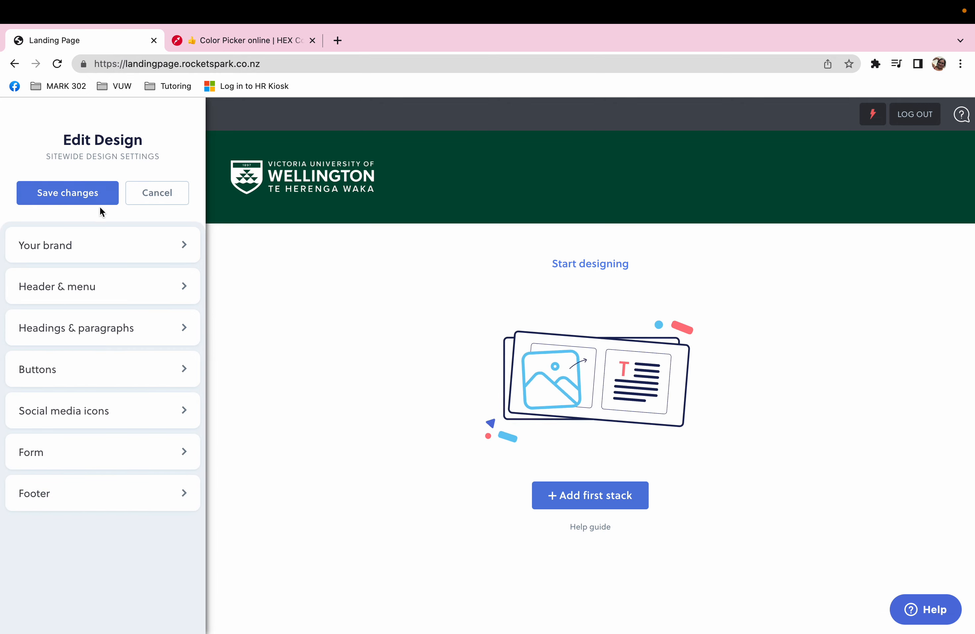
left_click(92, 199)
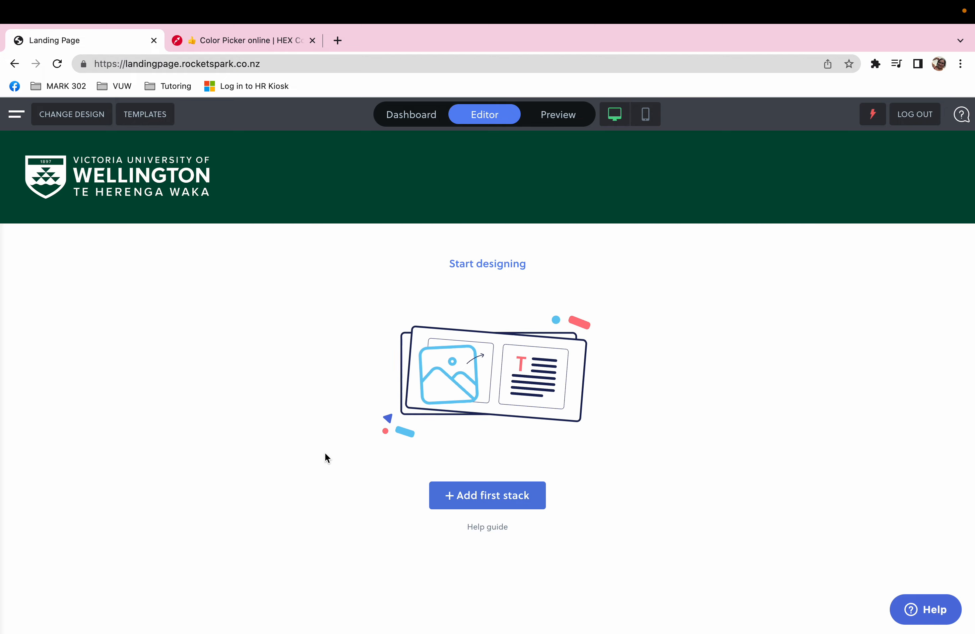
- Browse the preset and blank stack layouts available for the page's first stack
left_click(451, 501)
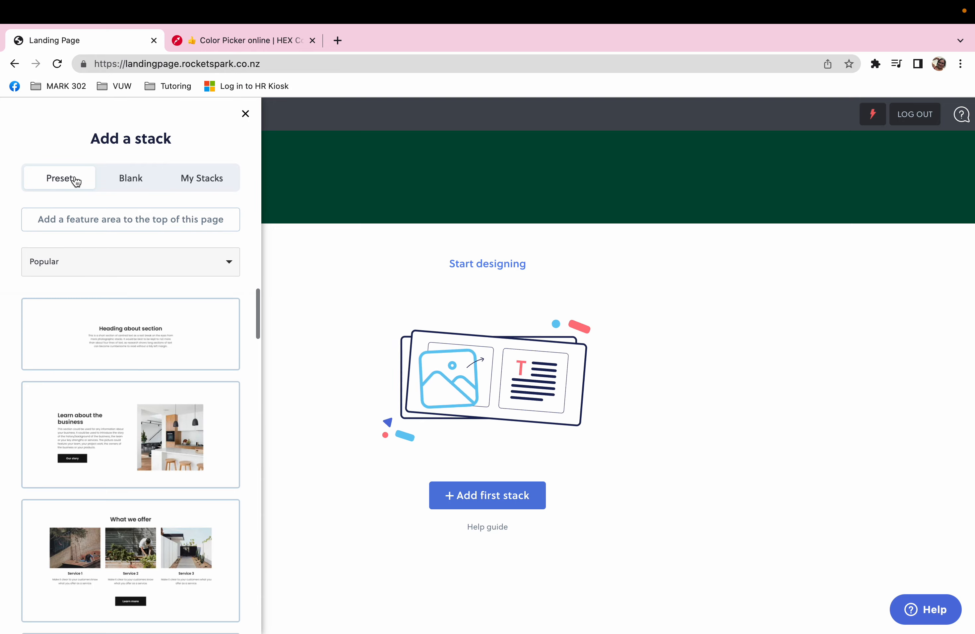
scroll(116, 400, "down", 5)
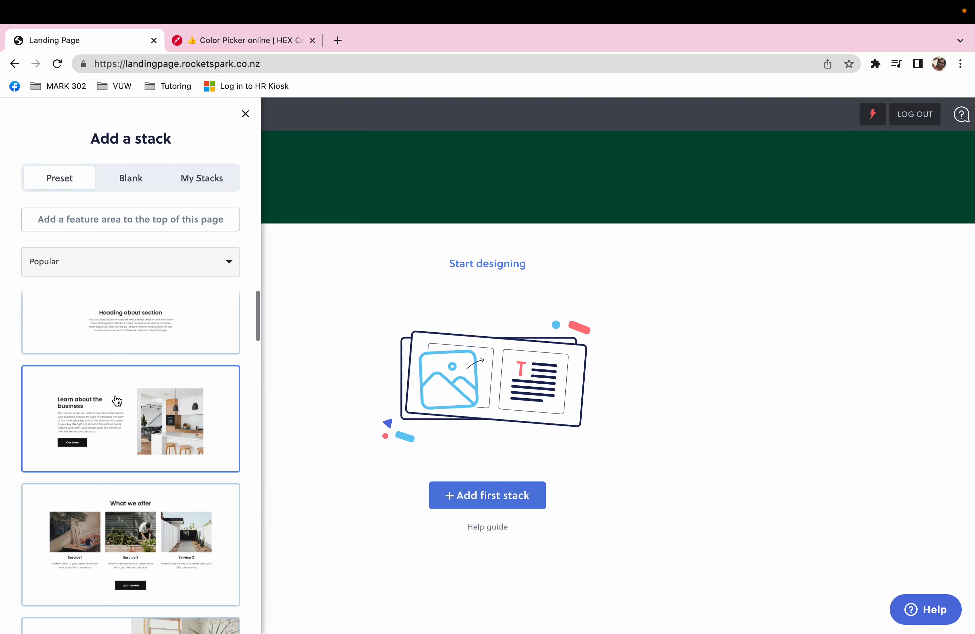
left_click(128, 179)
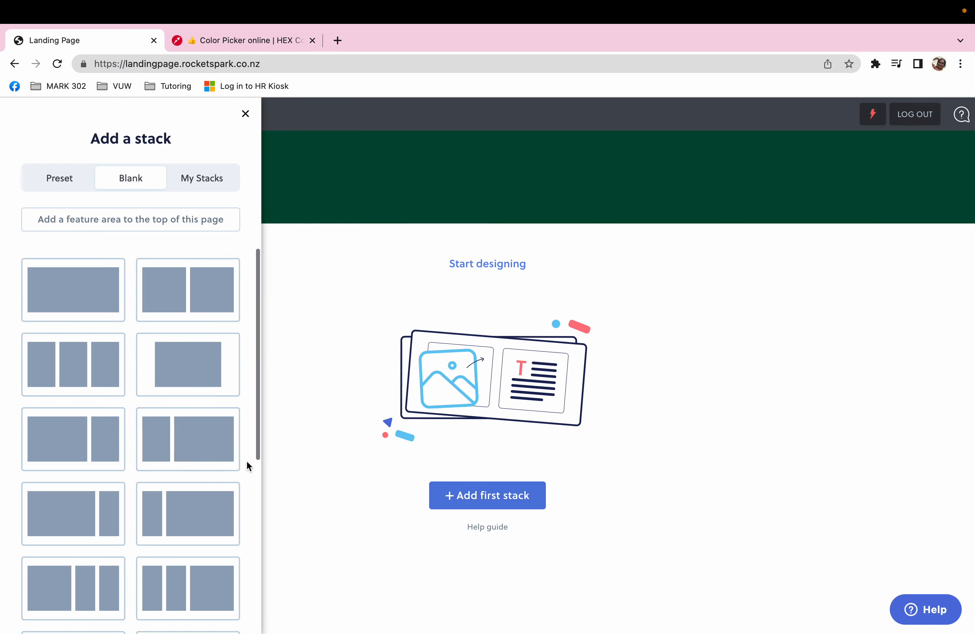
scroll(247, 455, "down", 5)
scroll(247, 455, "up", 5)
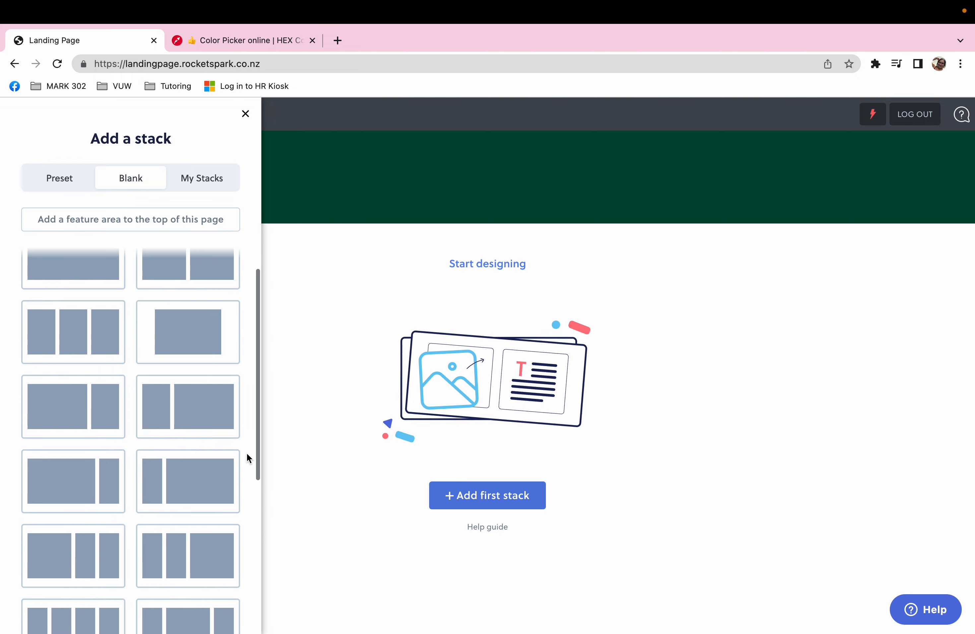
left_click(63, 175)
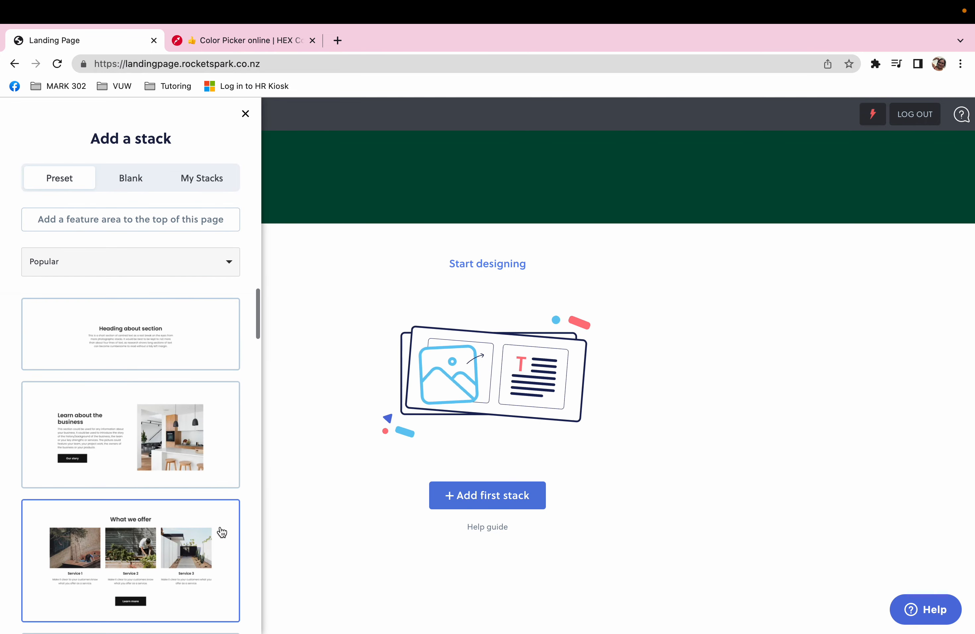
scroll(220, 529, "down", 3)
scroll(222, 433, "down", 6)
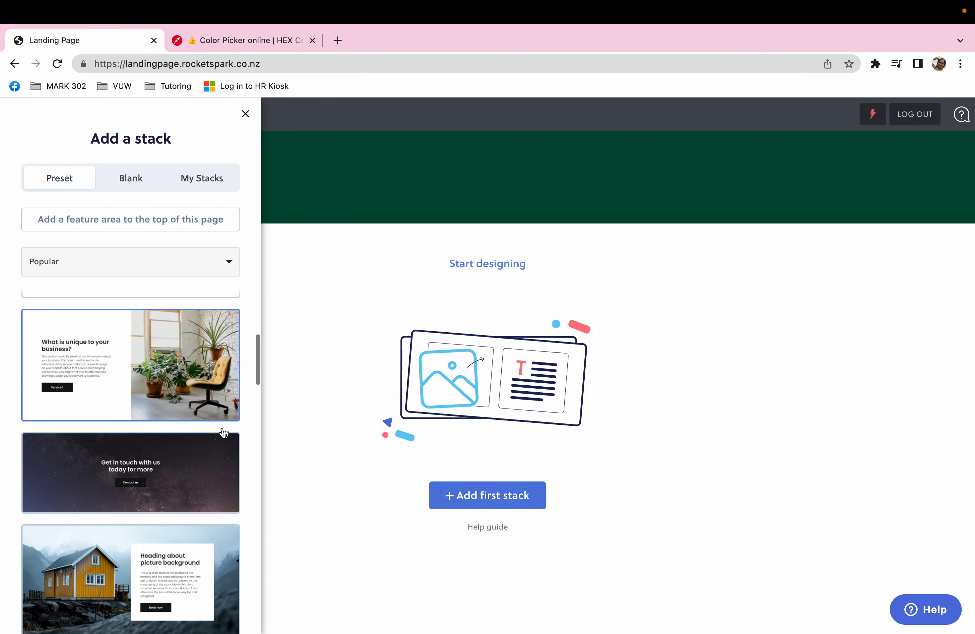
scroll(224, 432, "down", 1)
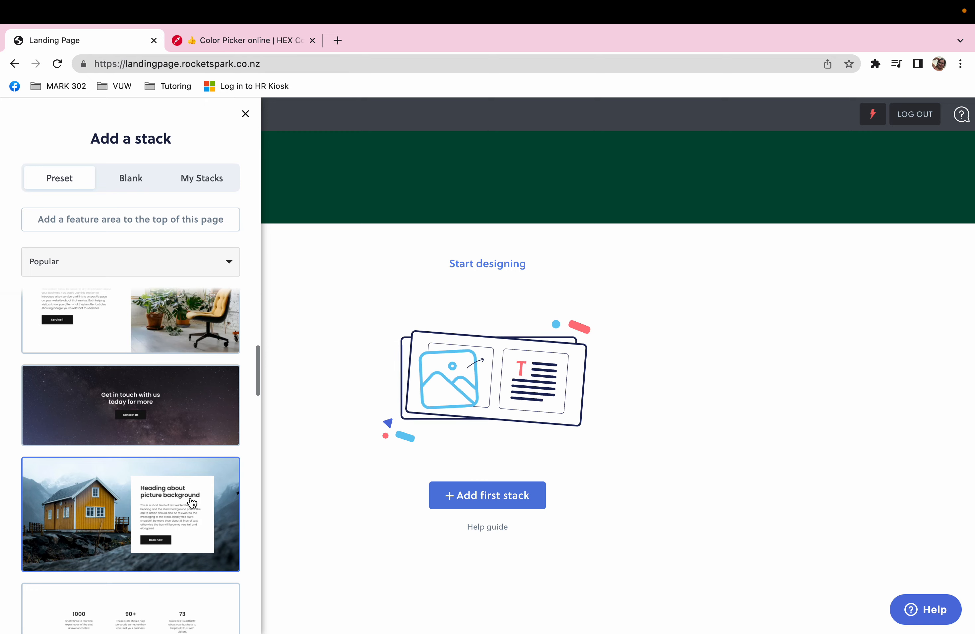
scroll(192, 504, "down", 4)
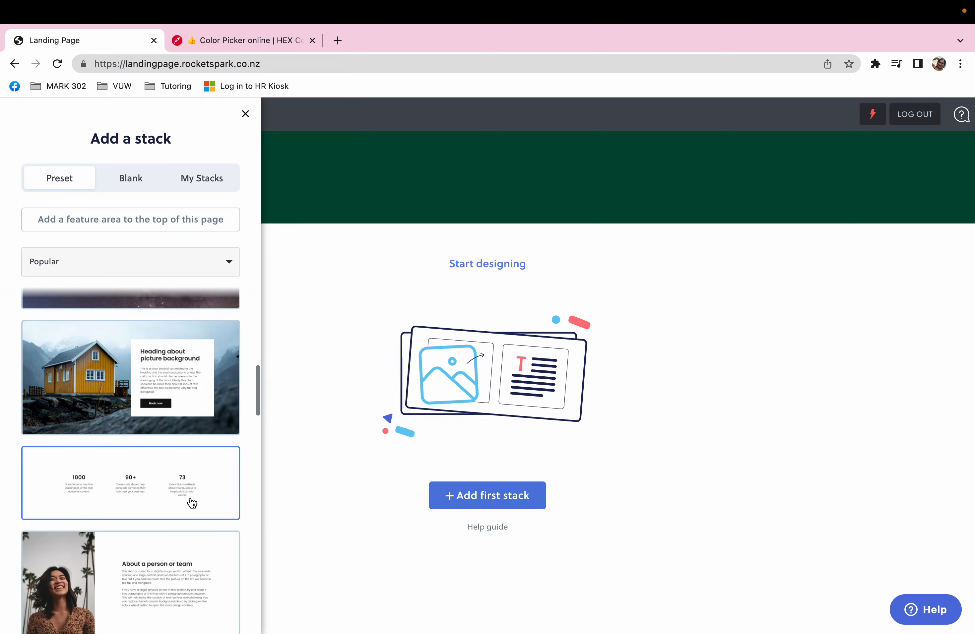
scroll(222, 480, "down", 10)
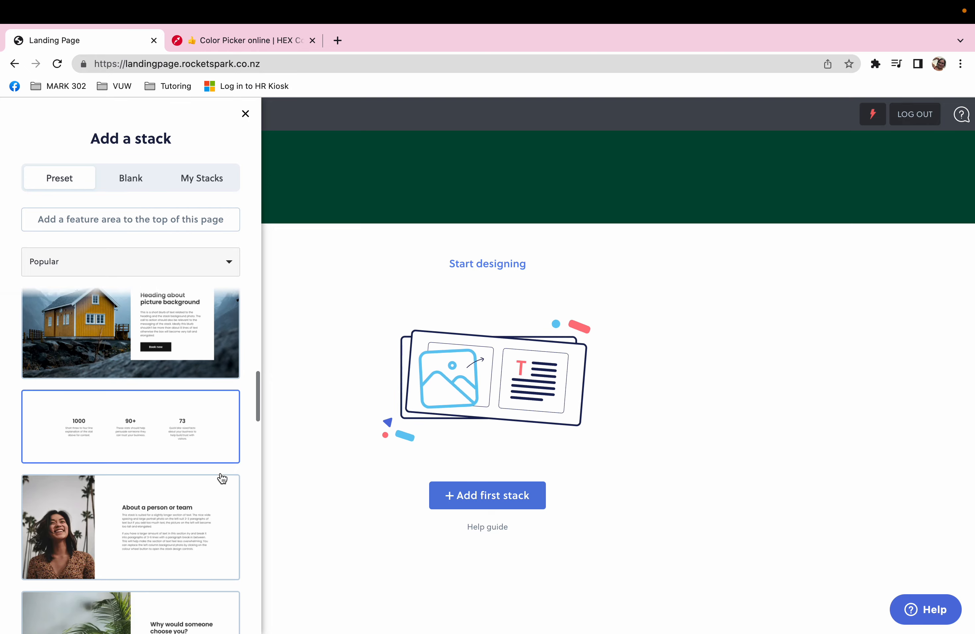
scroll(222, 478, "down", 8)
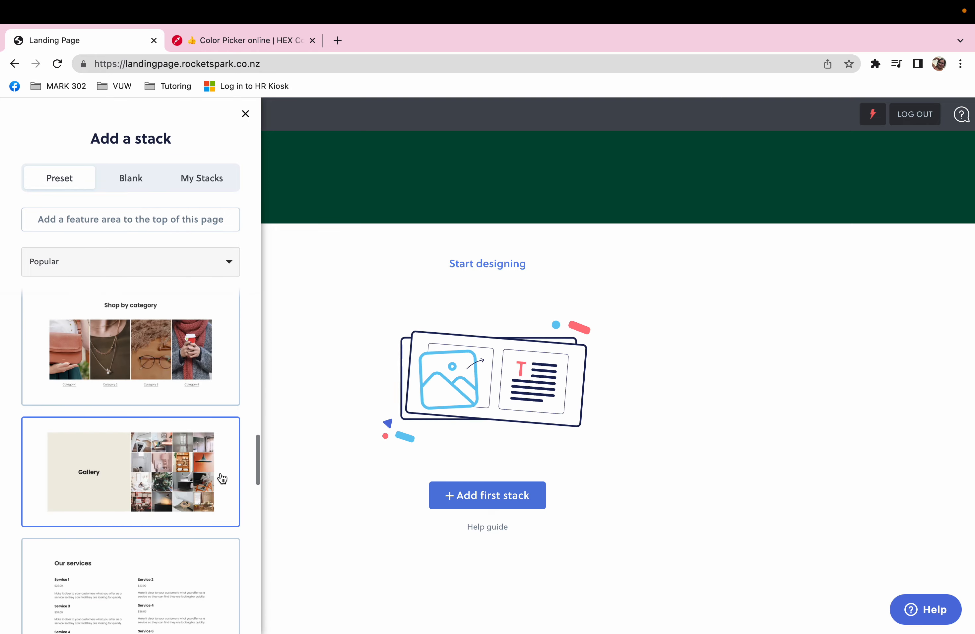
scroll(222, 479, "up", 2)
scroll(222, 479, "up", 10)
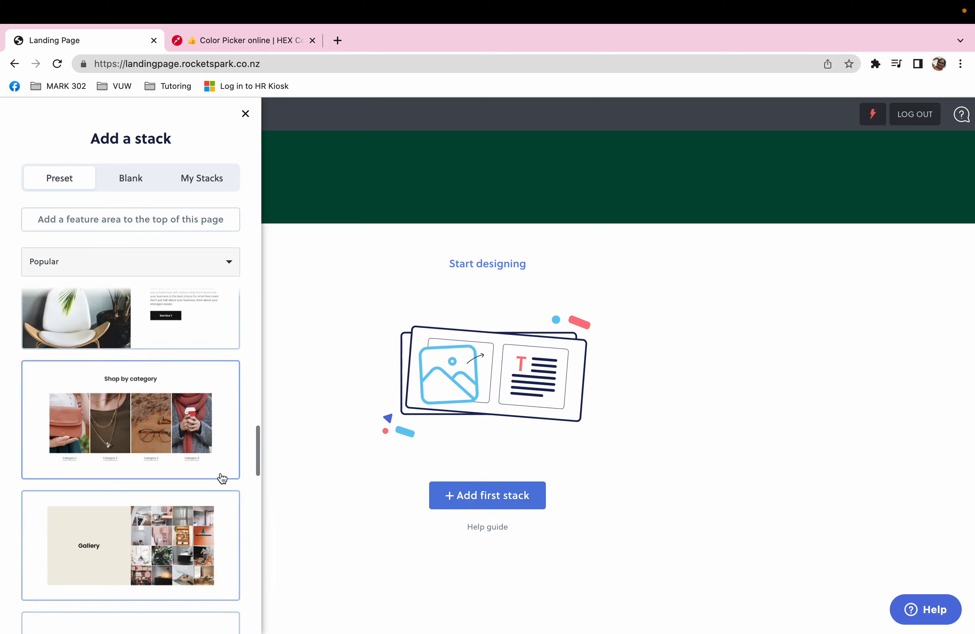
- Add a blank two-column stack below the page header
scroll(222, 478, "down", 7)
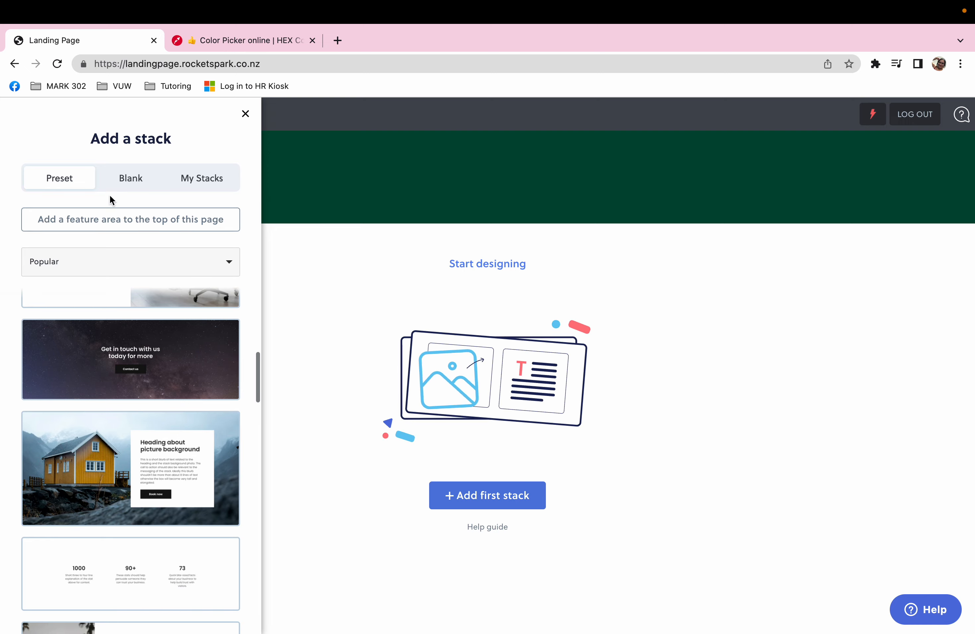
left_click(126, 181)
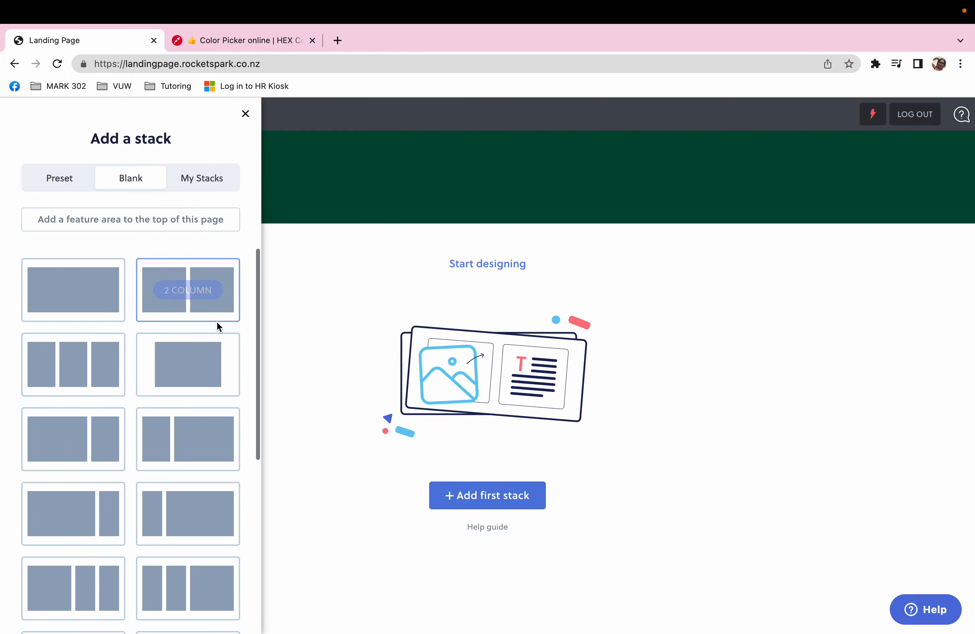
left_click(196, 290)
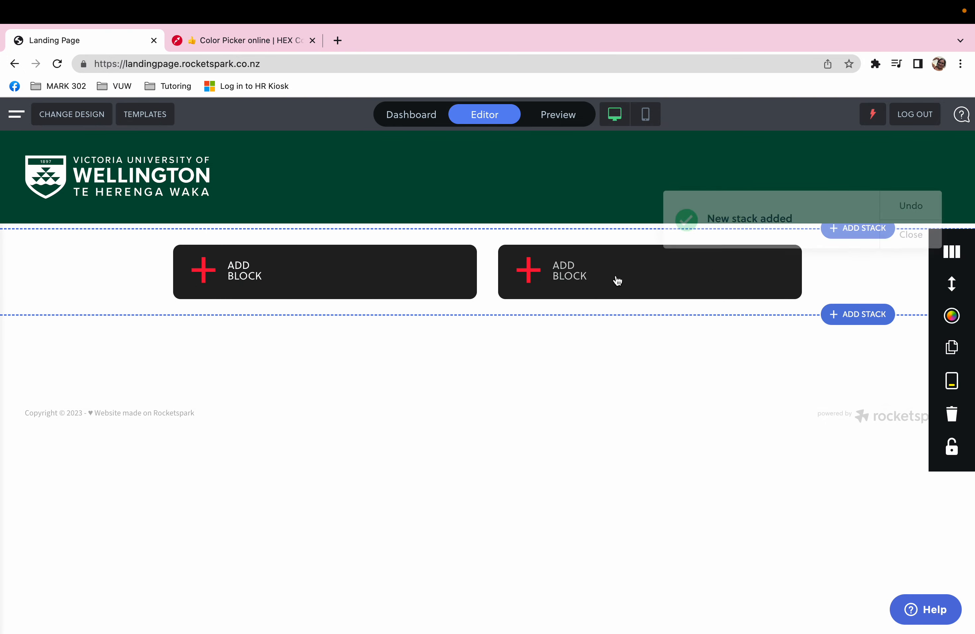
- Set ls_small.jpeg as the two-column stack's background image, save the stack design and dismiss the notifications
left_click(952, 317)
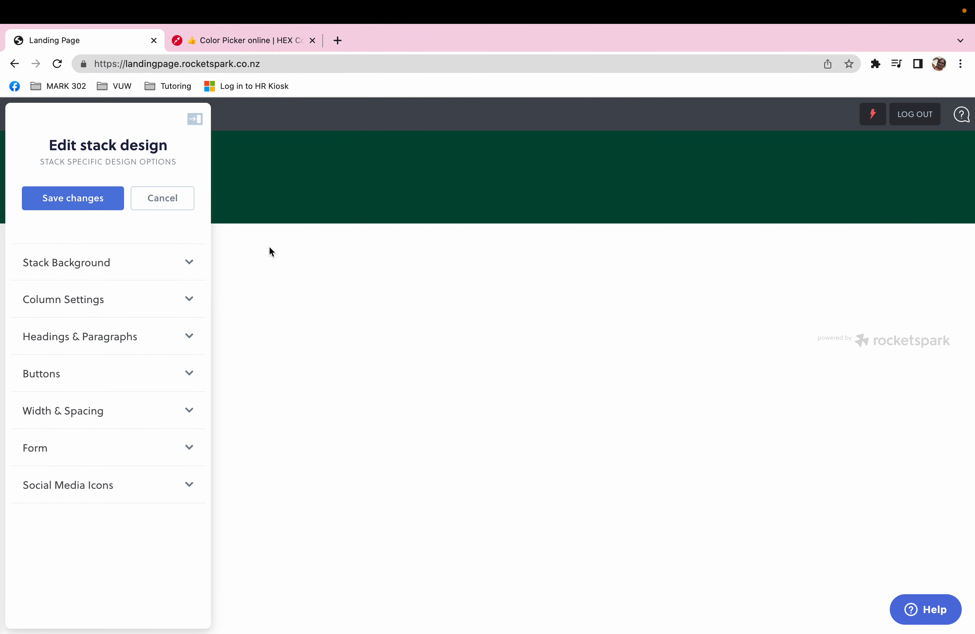
left_click(189, 264)
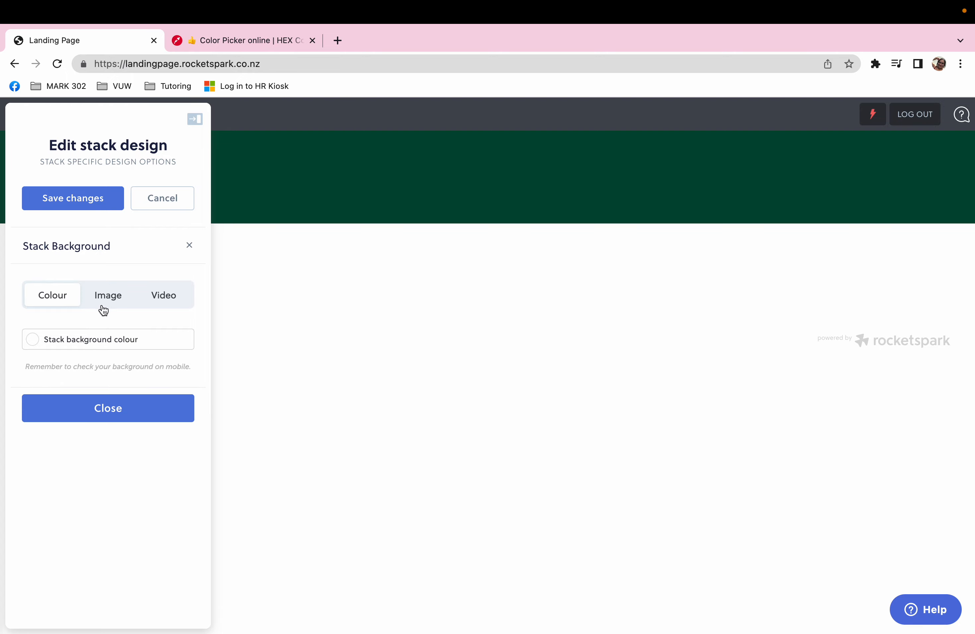
left_click(115, 302)
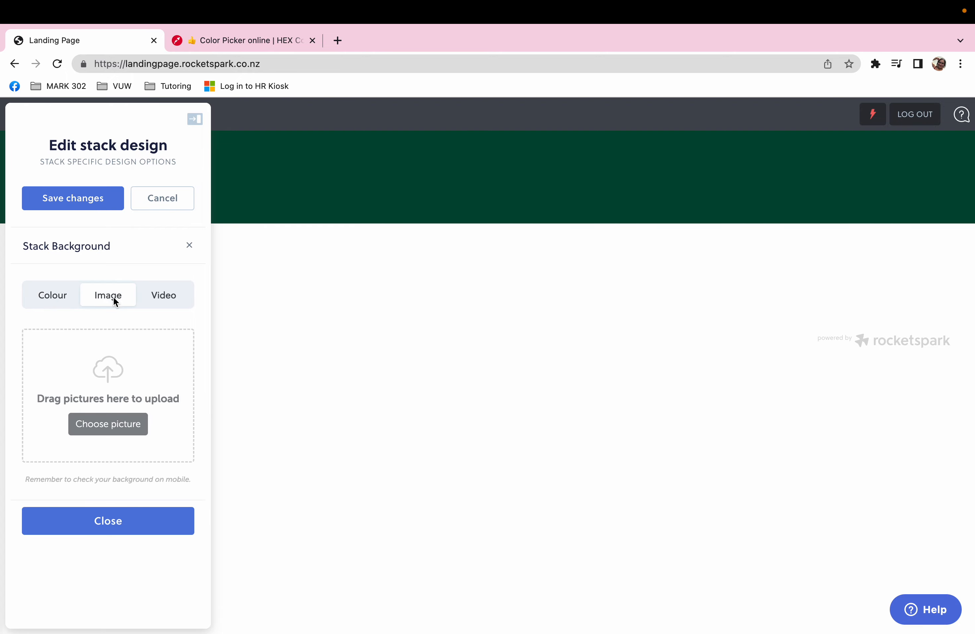
left_click(112, 432)
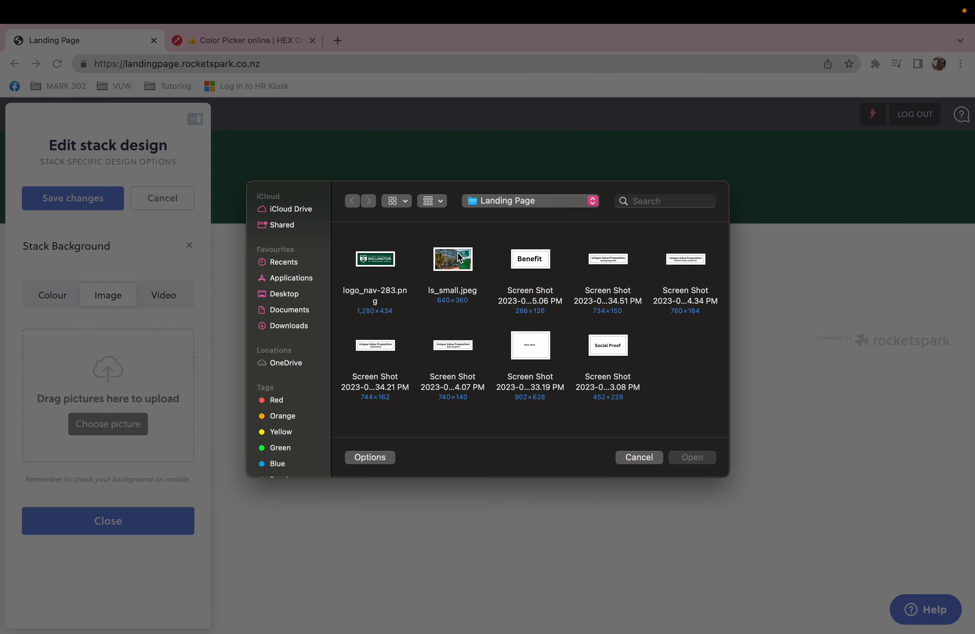
double_click(453, 260)
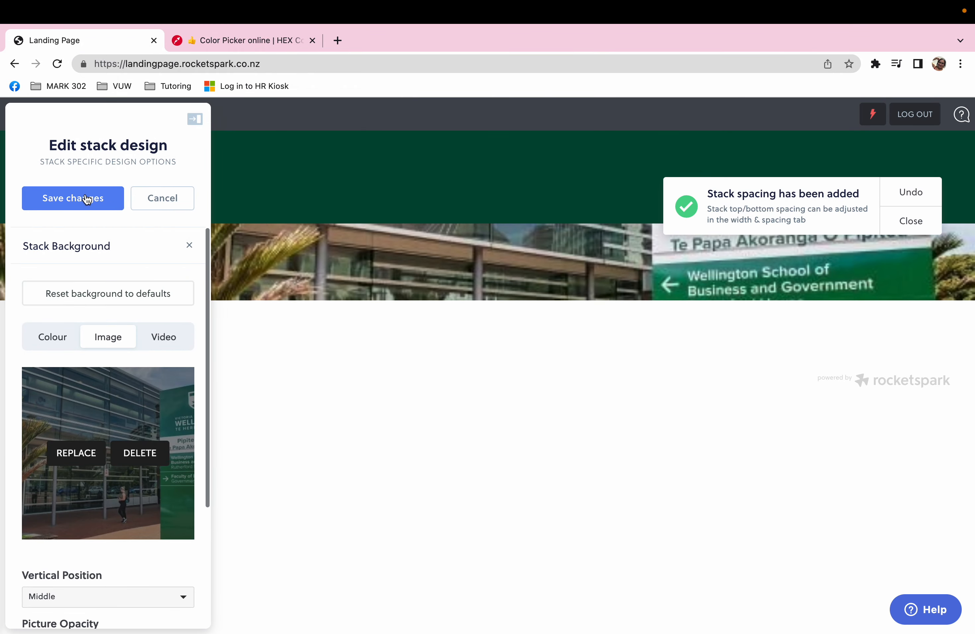
left_click(79, 205)
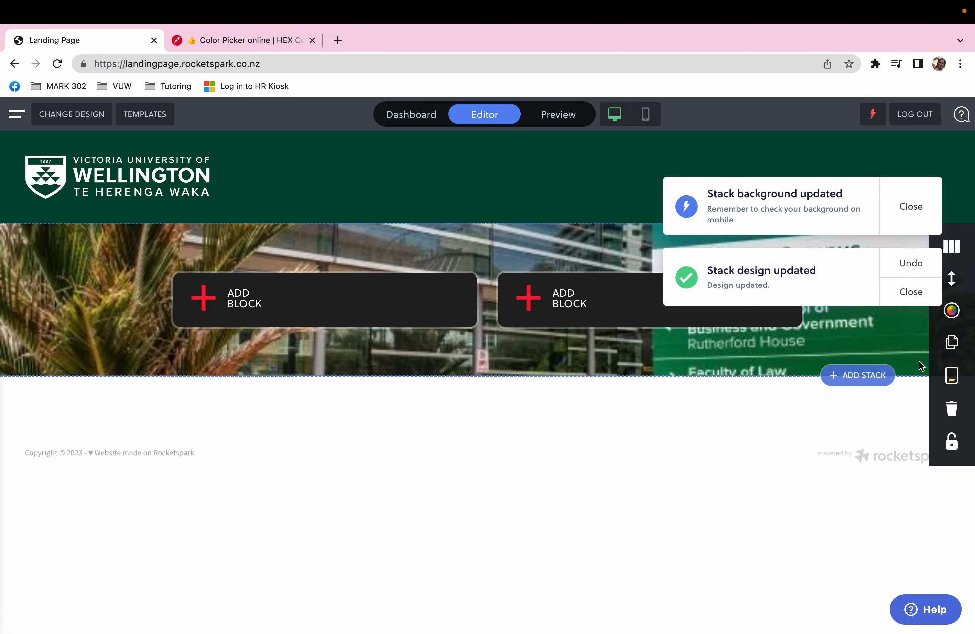
left_click(913, 293)
left_click(916, 198)
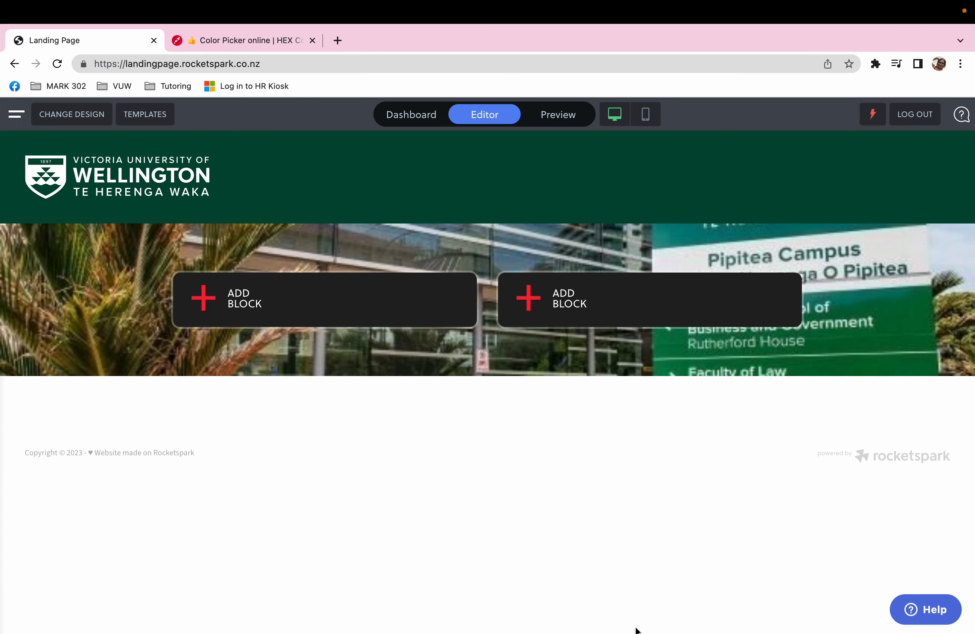
- Add an H1 heading block reading "Digital Marketing Management" to the first column of the hero stack and save it
mouse_move(816, 316)
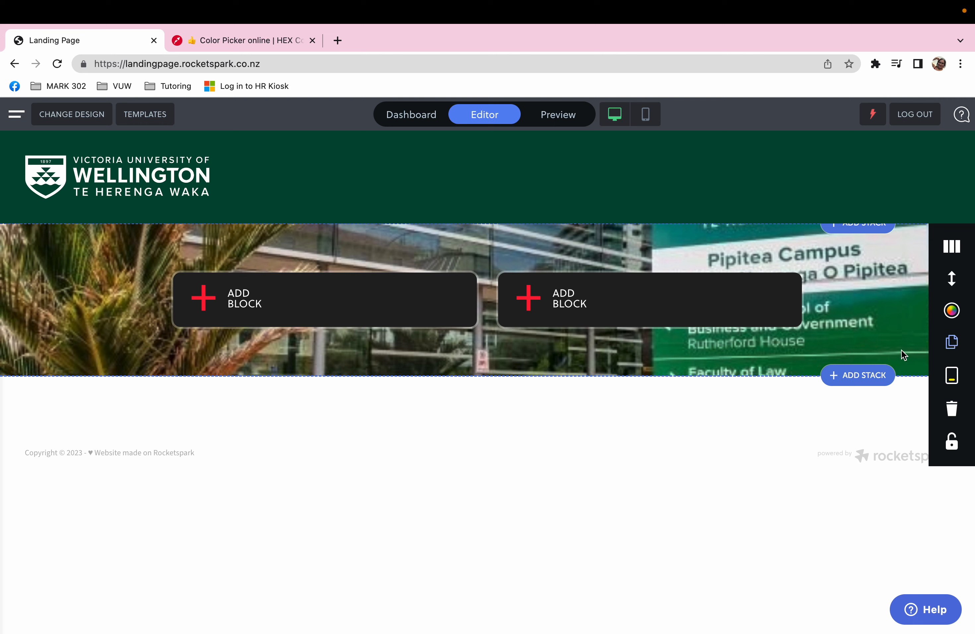
left_click(388, 310)
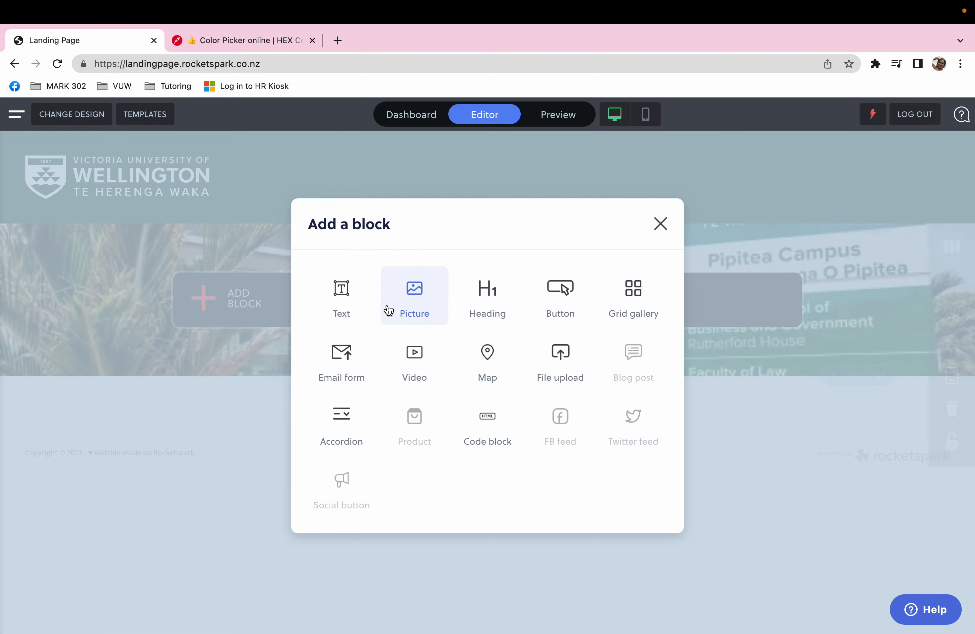
left_click(487, 308)
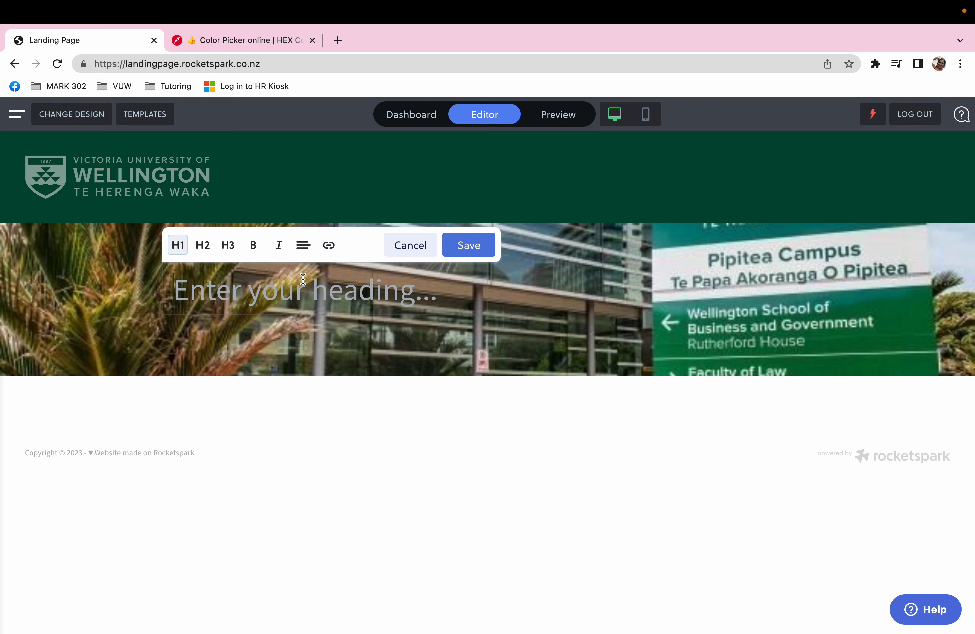
left_click(203, 250)
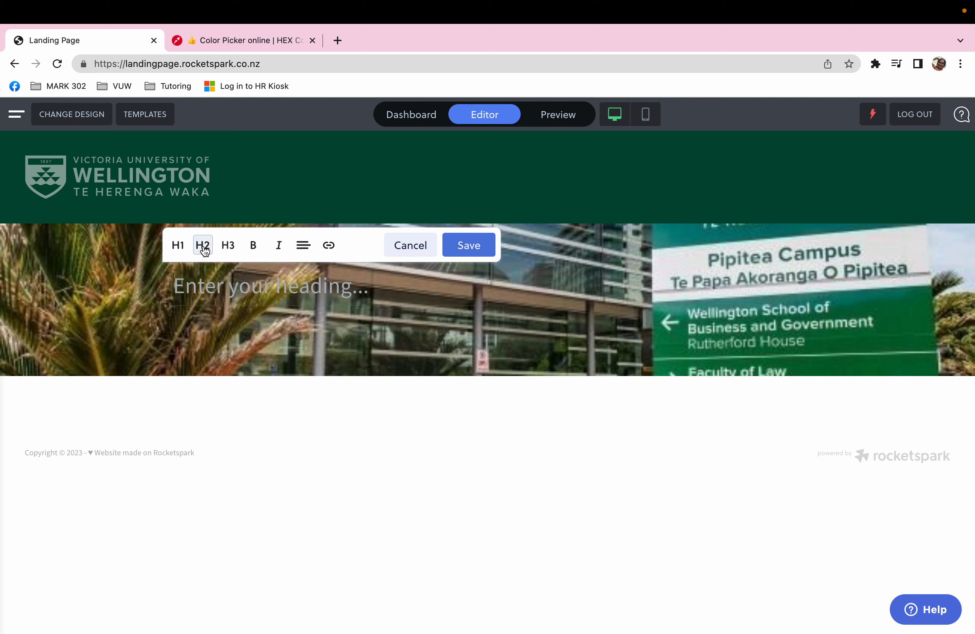
left_click(178, 246)
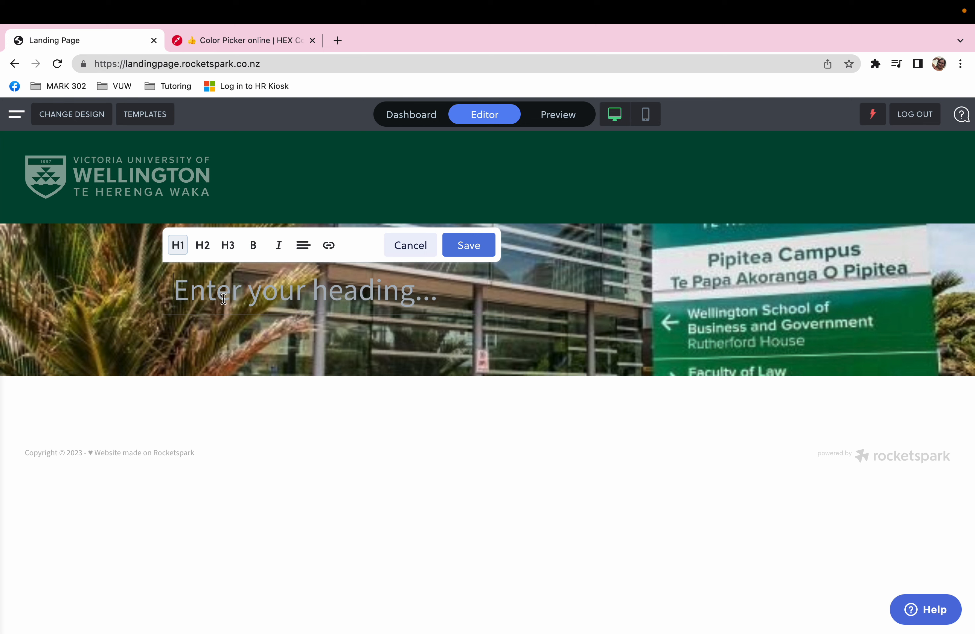
type("Digital Marketing")
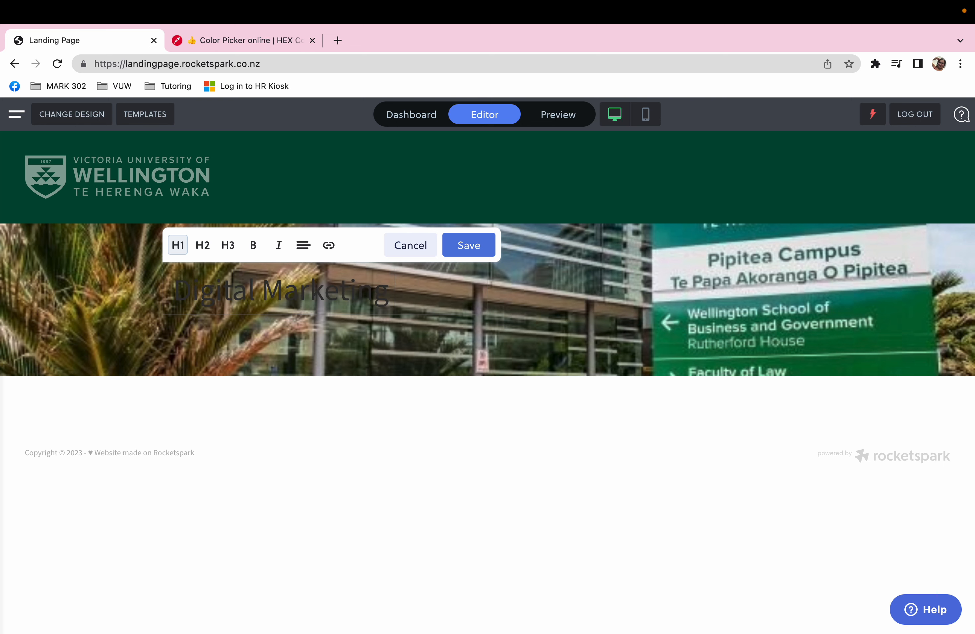
type(" Management")
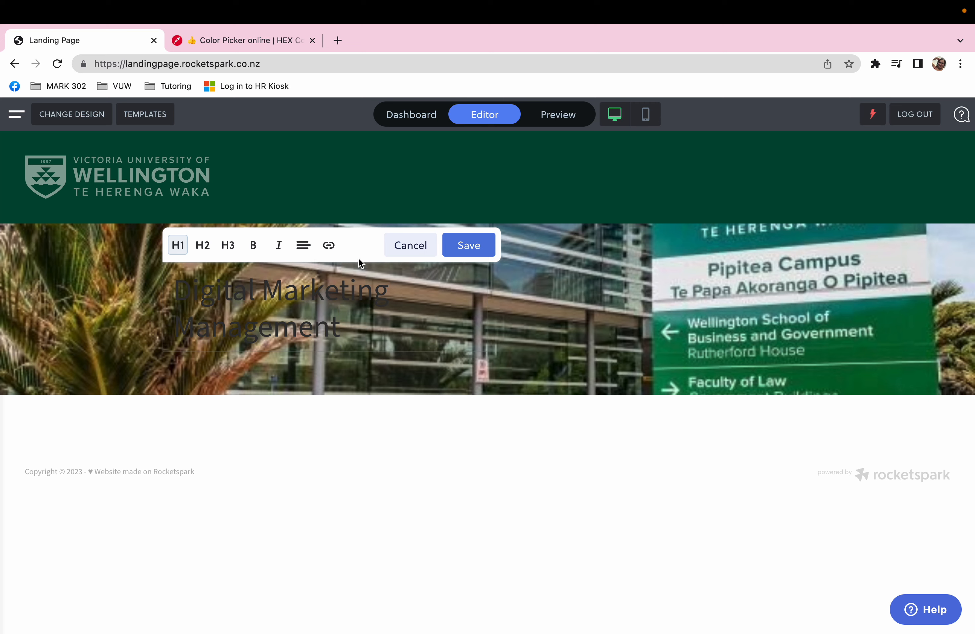
left_click(475, 251)
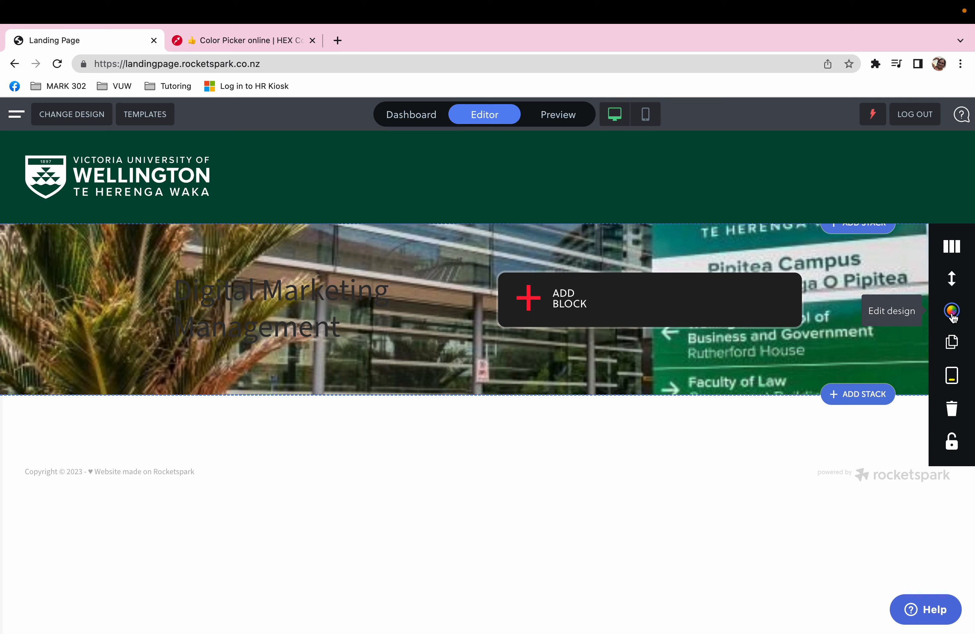
- Set the hero stack's Big Heading (H1) colour to white, #FFFFFF, in its stack design
left_click(951, 311)
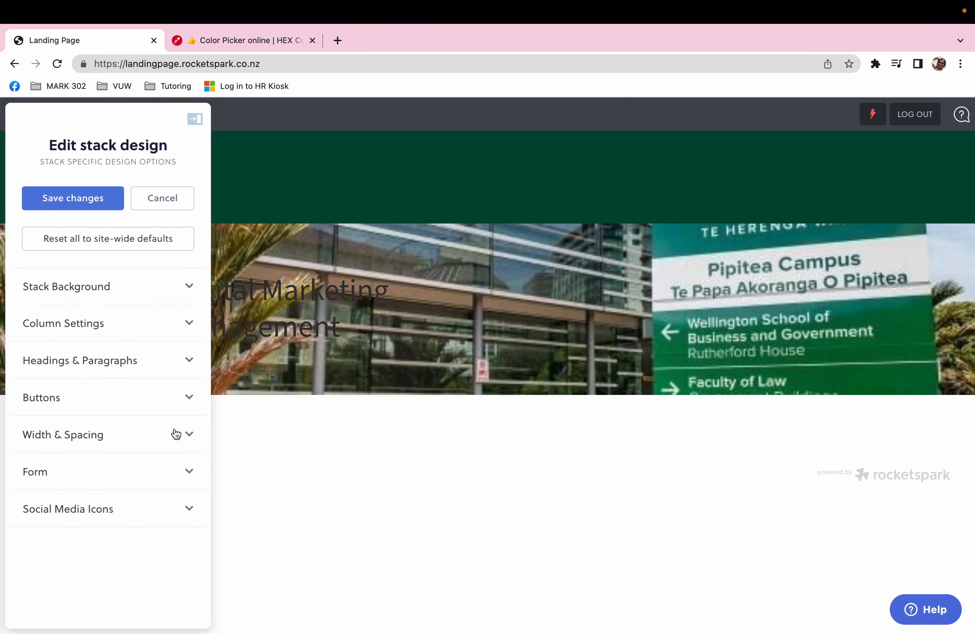
left_click(194, 361)
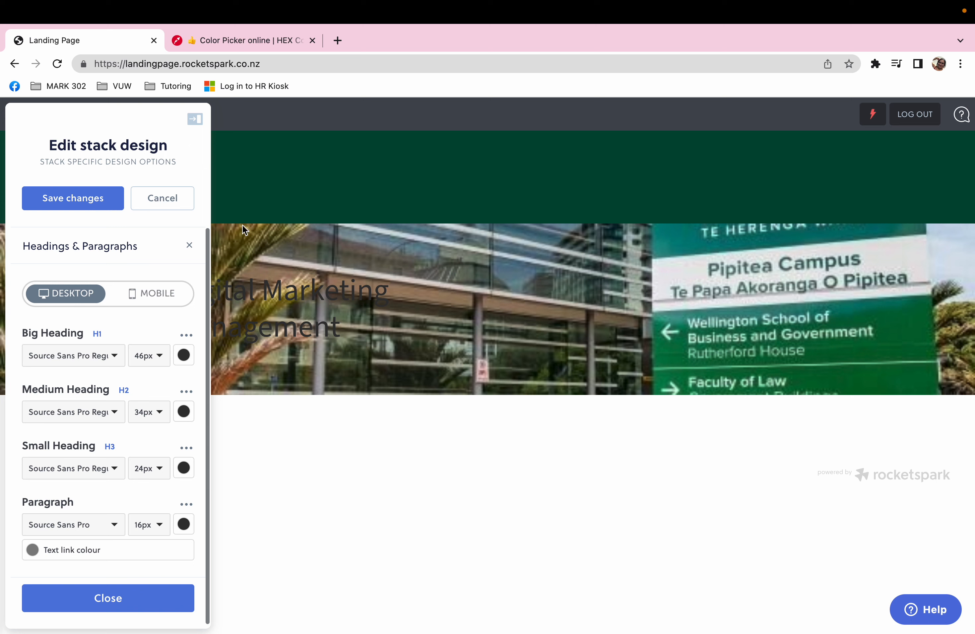
left_click(195, 119)
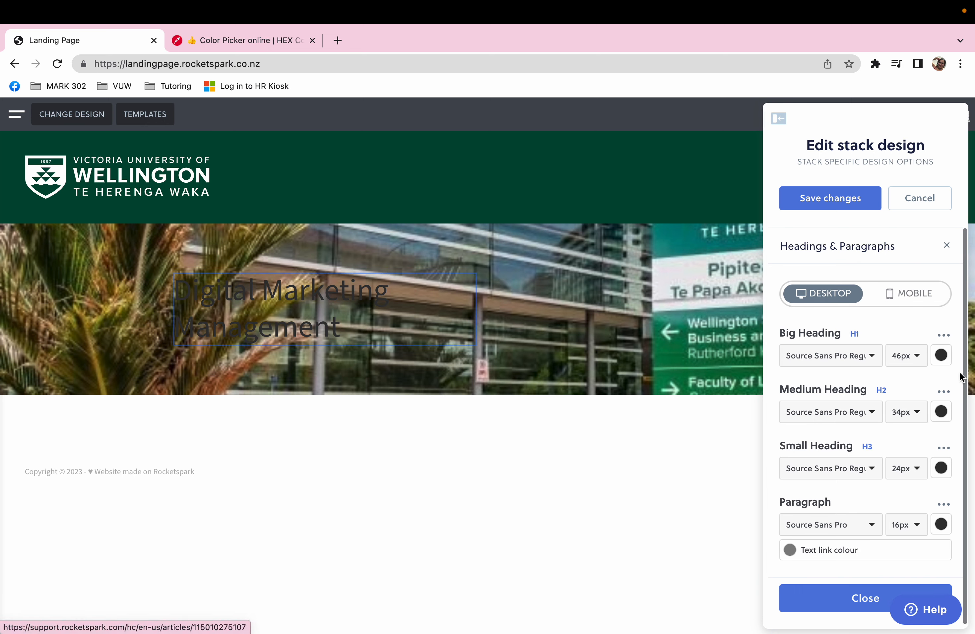
left_click(941, 356)
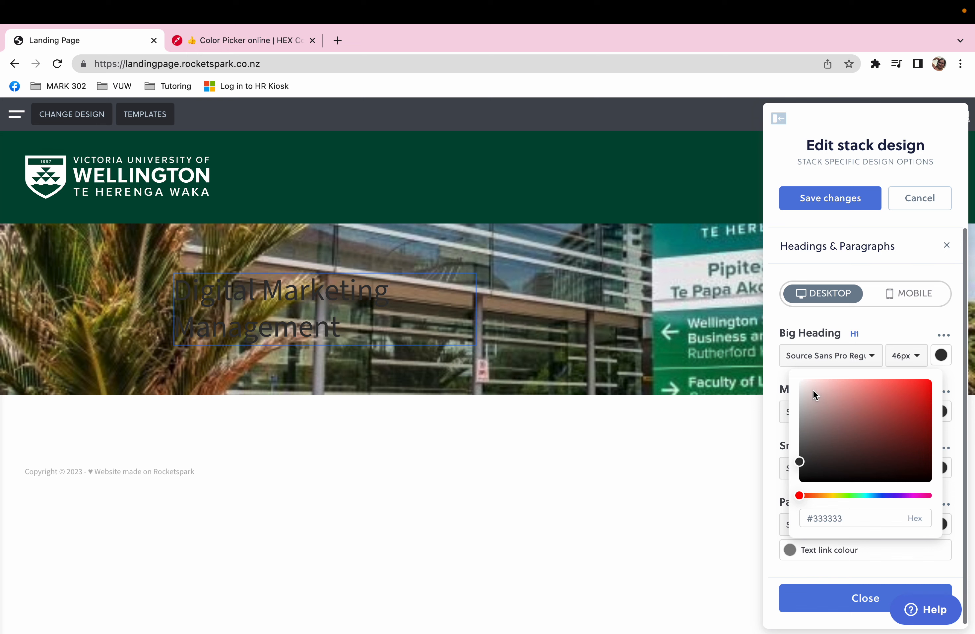
left_click_drag(807, 384, 788, 368)
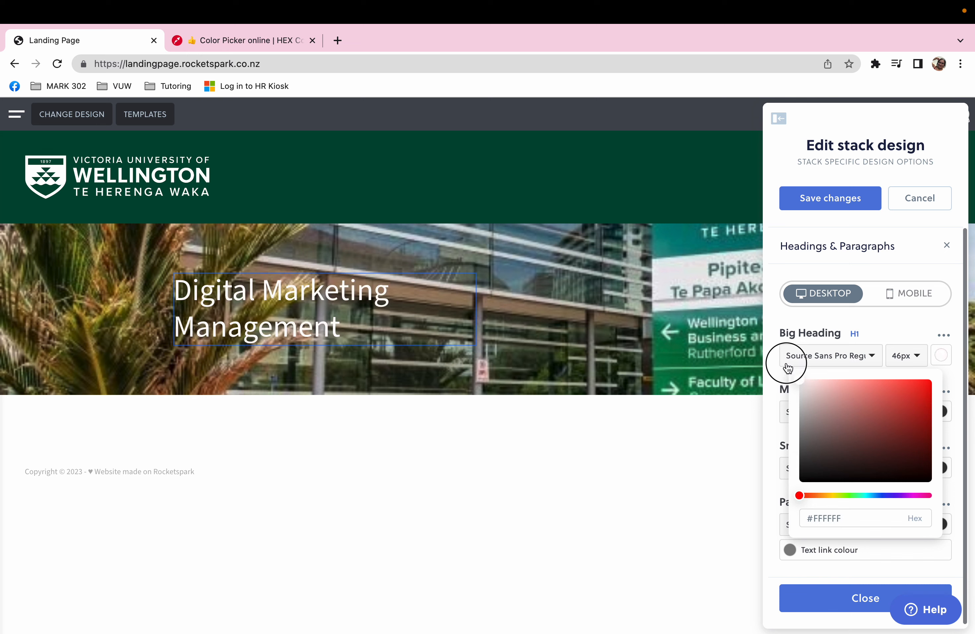
left_click(772, 346)
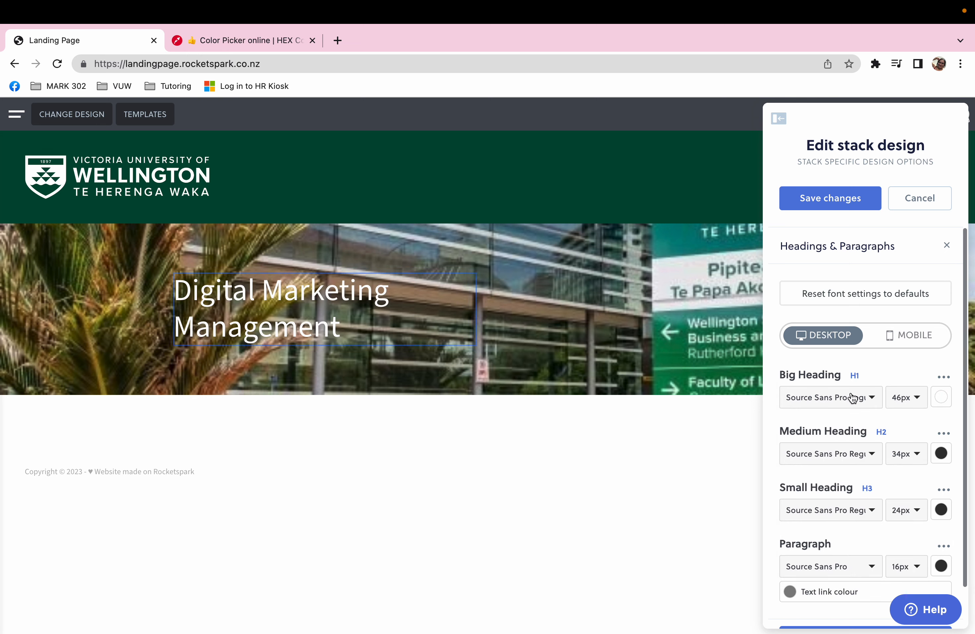
- Set the stack's Big Heading (H1) to Source Serif Pro Bold at 50px, save the stack design and dismiss the notifications
left_click(858, 399)
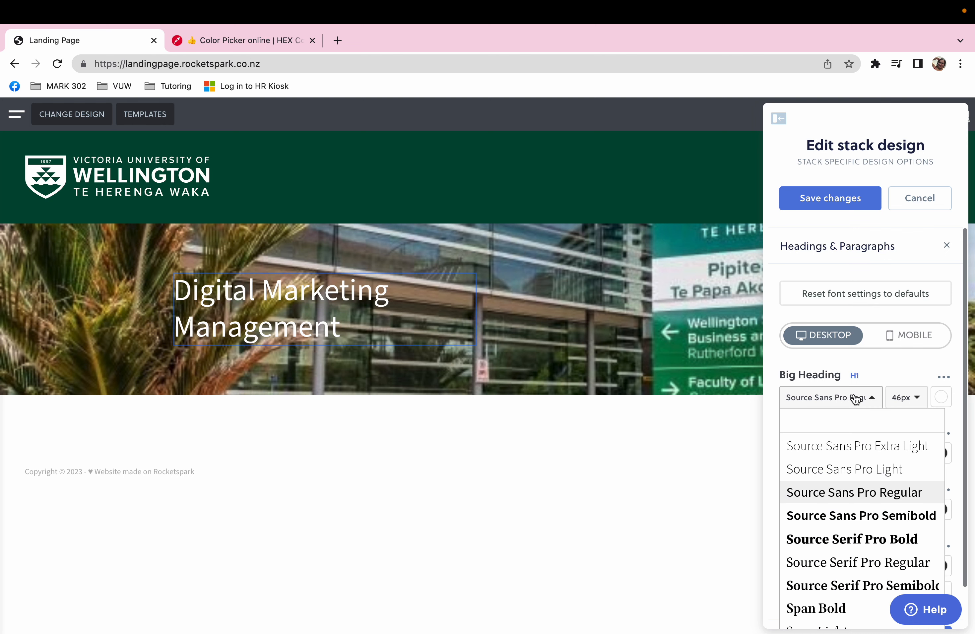
left_click(849, 542)
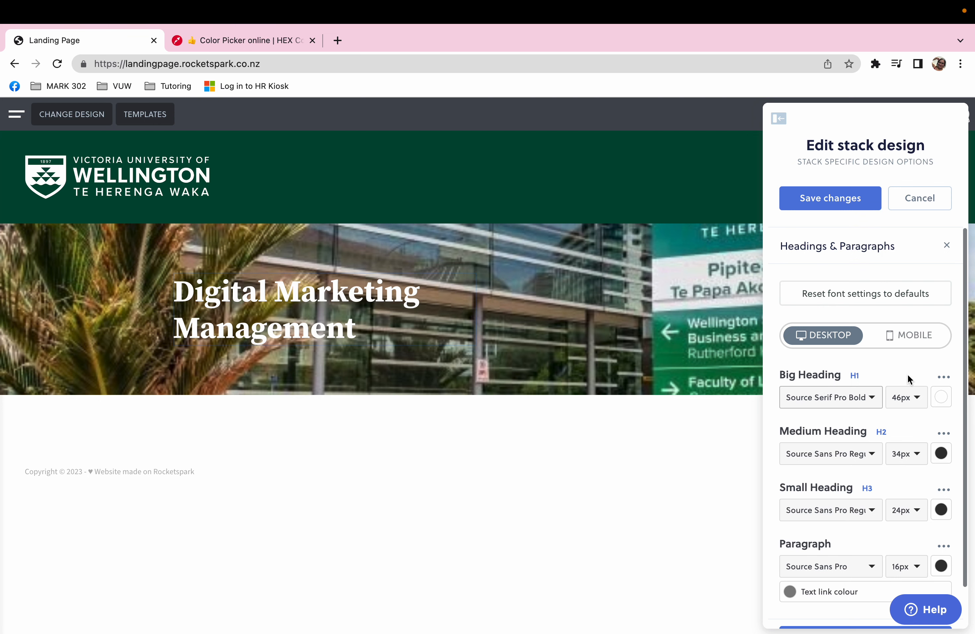
left_click(906, 404)
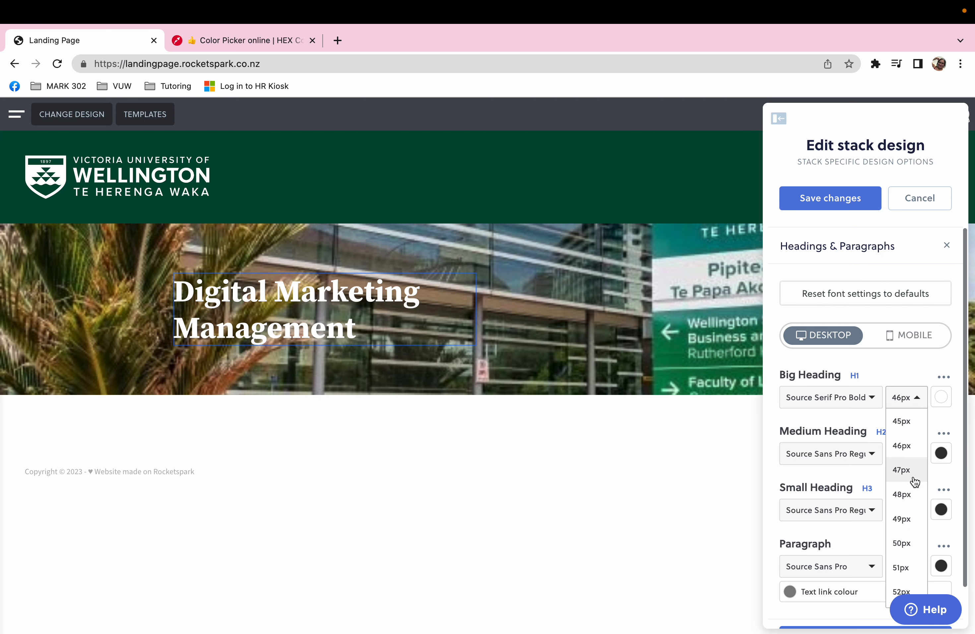
left_click(902, 542)
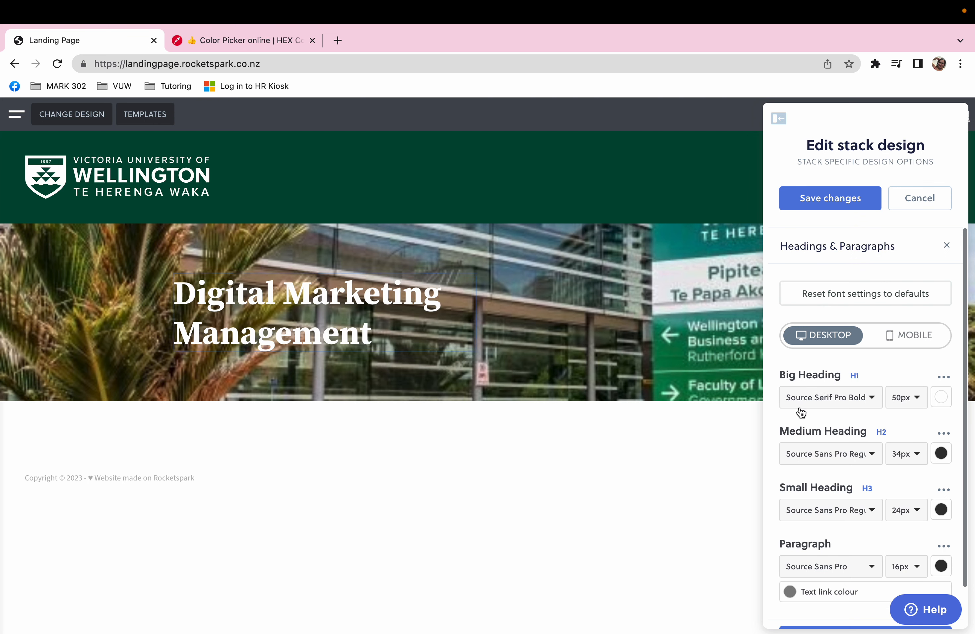
left_click(838, 204)
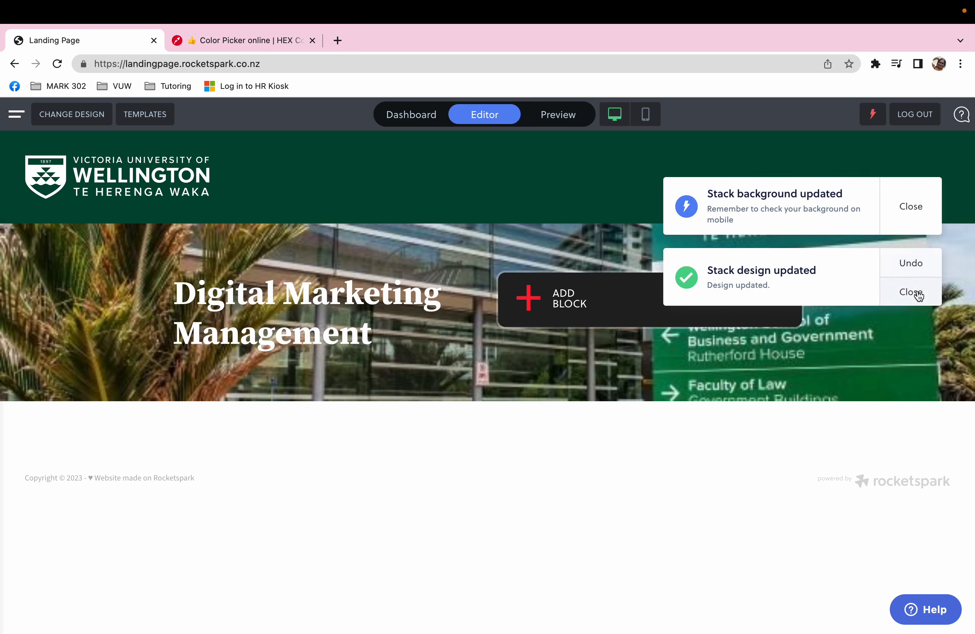
left_click(912, 291)
left_click(911, 204)
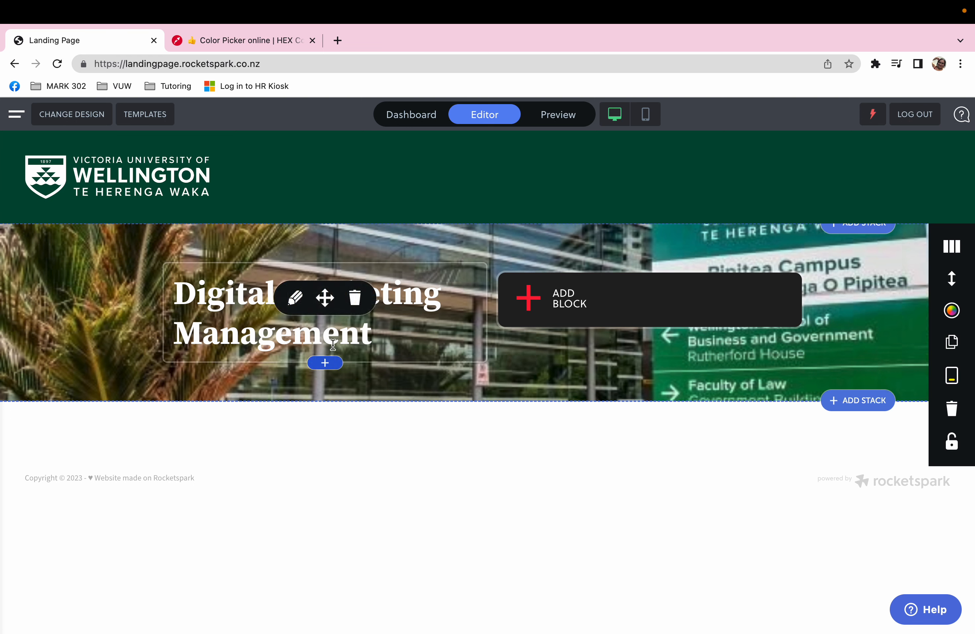
- Add another heading block directly below the "Digital Marketing Management" heading
left_click(325, 363)
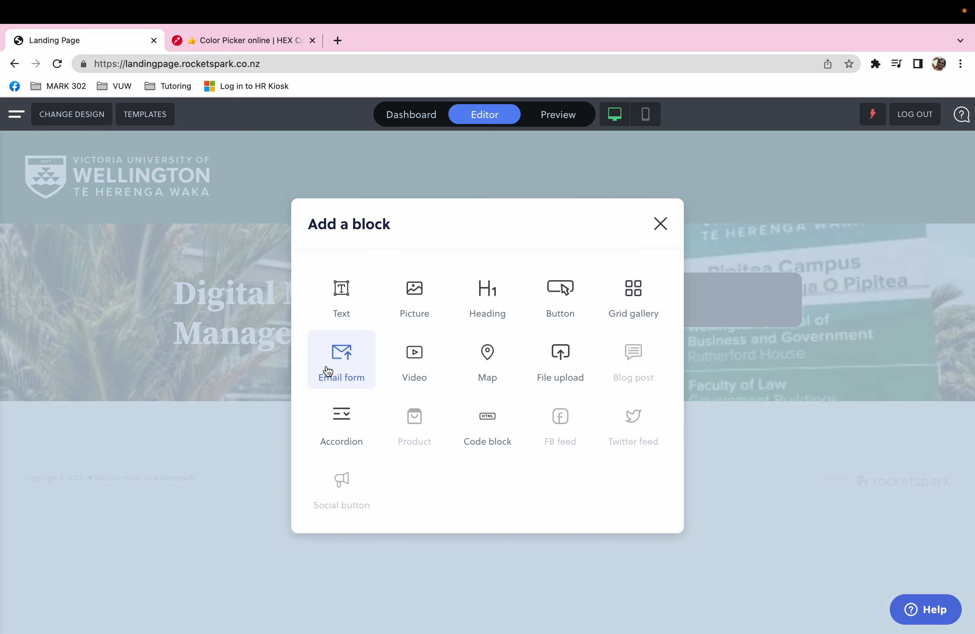
left_click(495, 293)
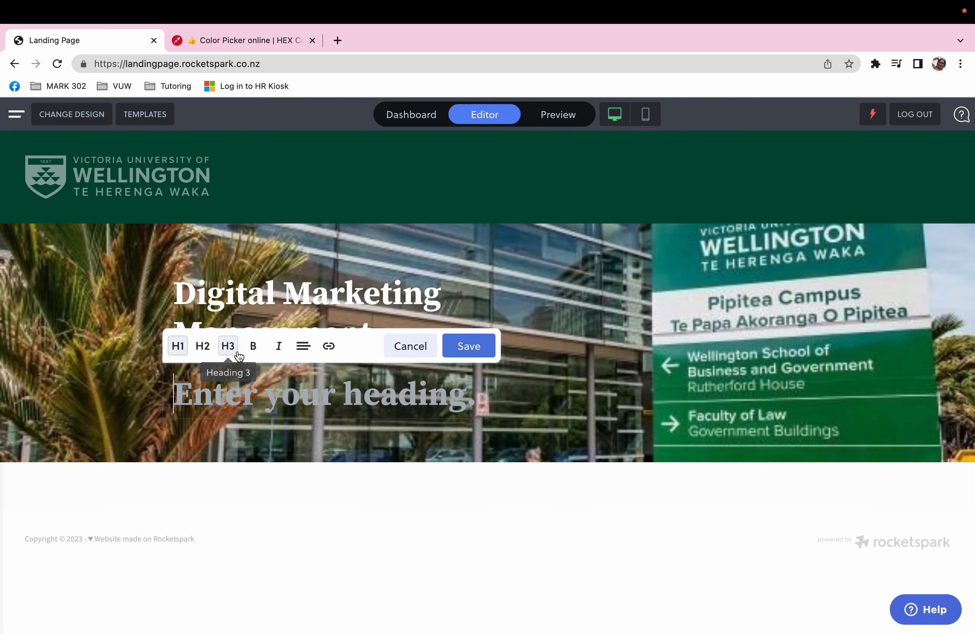
left_click(235, 354)
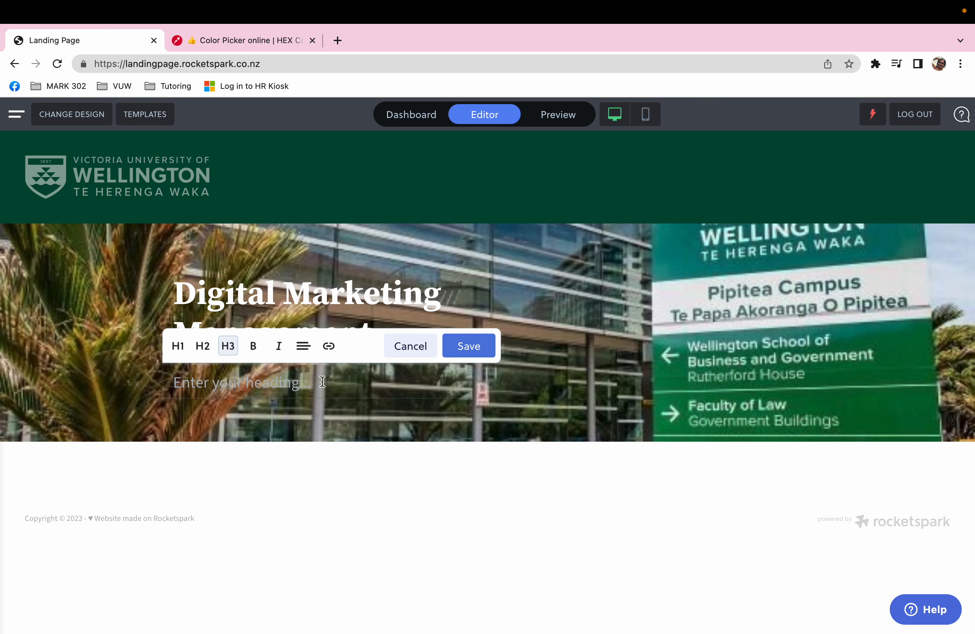
left_click(241, 383)
left_click(178, 346)
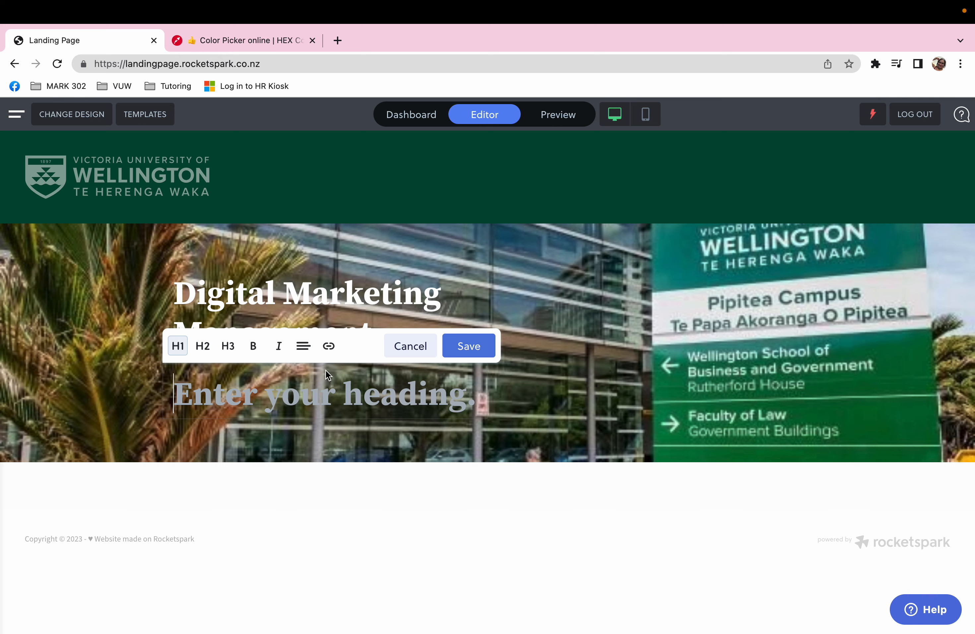
left_click(228, 346)
left_click(226, 379)
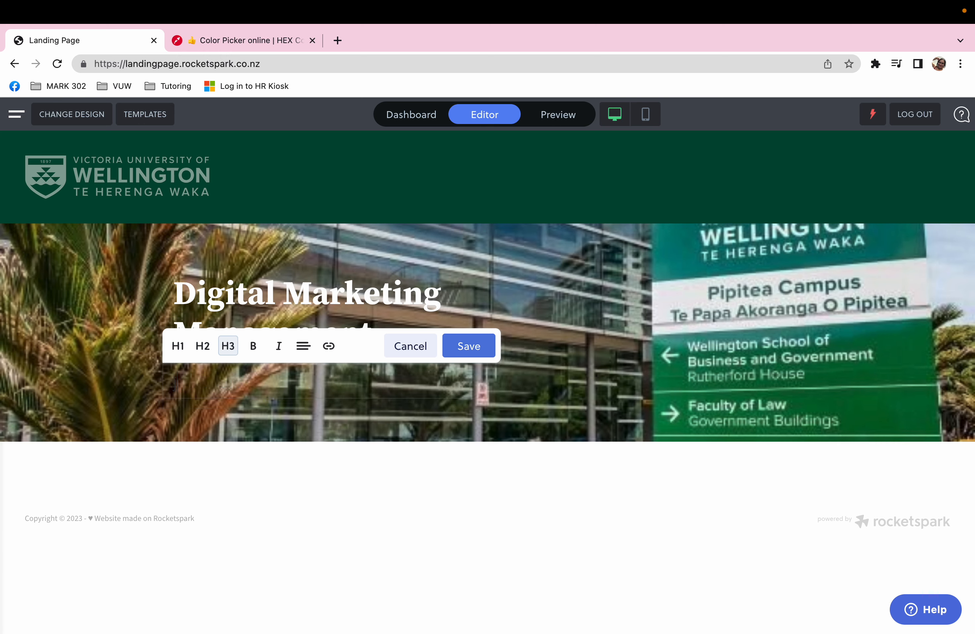
key("BackSpace")
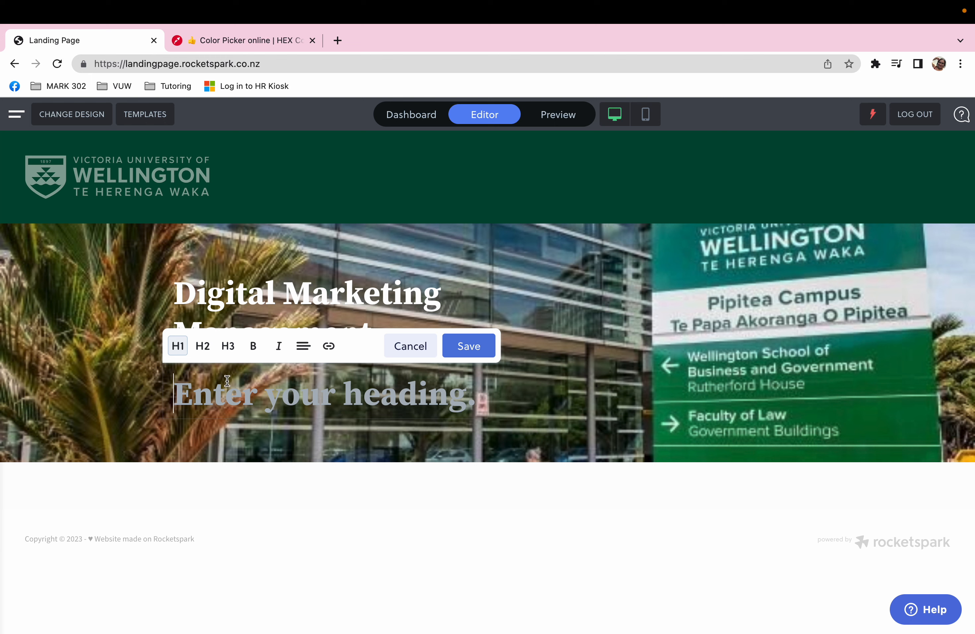
- Enter "Where creativity comes alive, and Marketing and Technology meet." in the new heading block, format it as H3 and save the block
type("Where ")
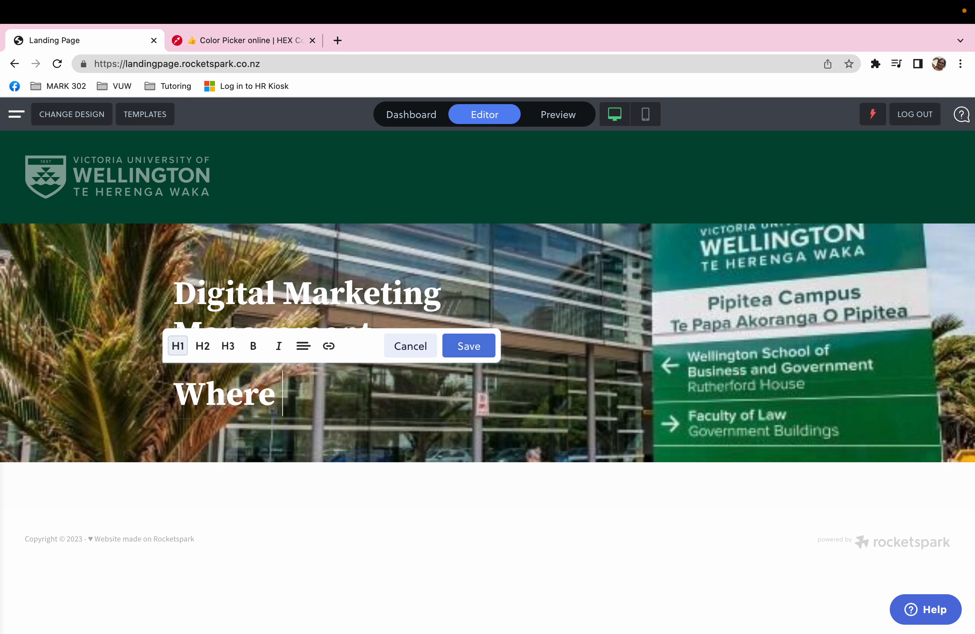
type("creativity ")
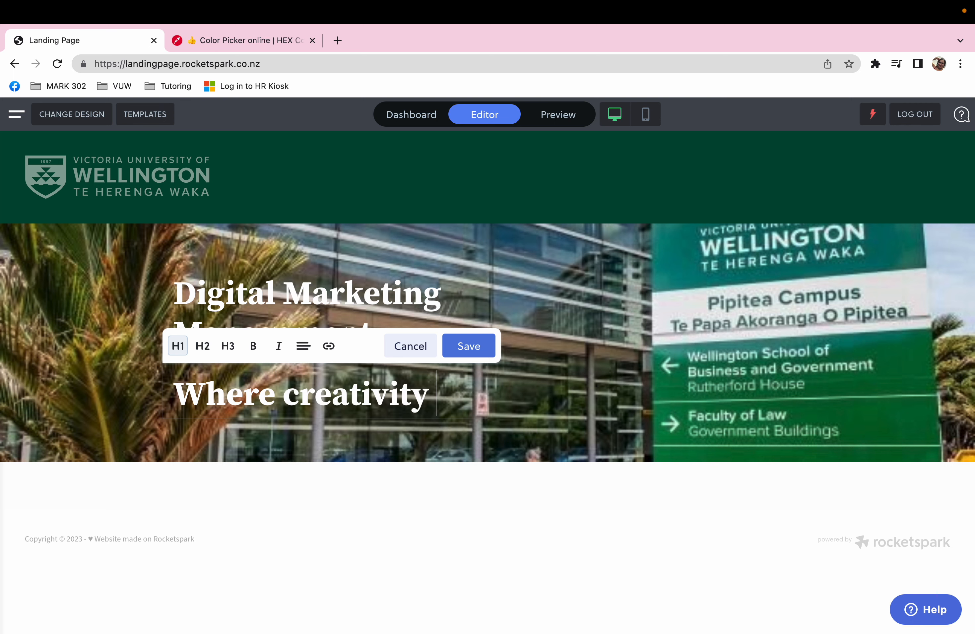
type("comes alive")
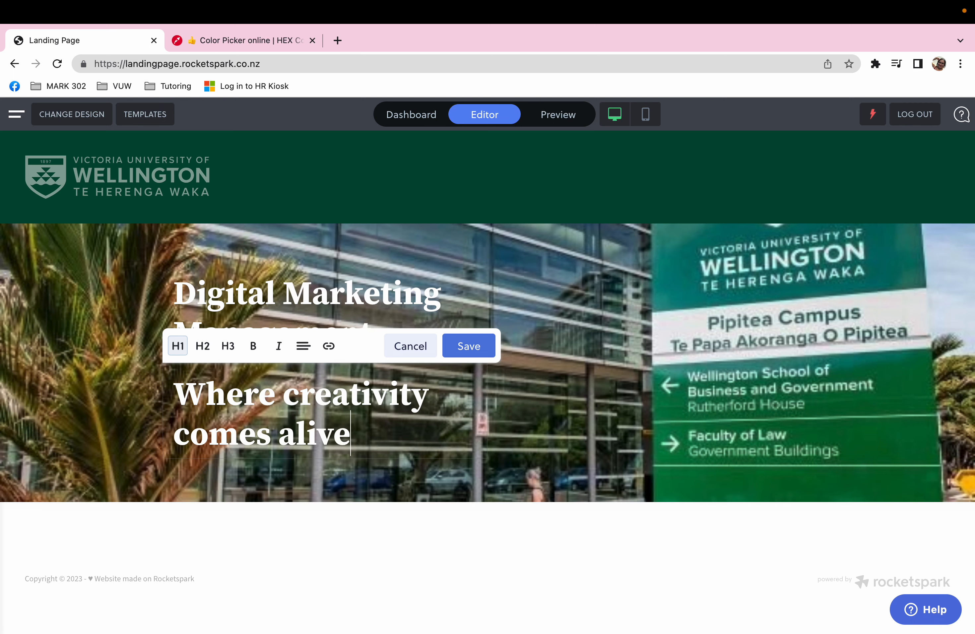
type(", and m")
key("BackSpace")
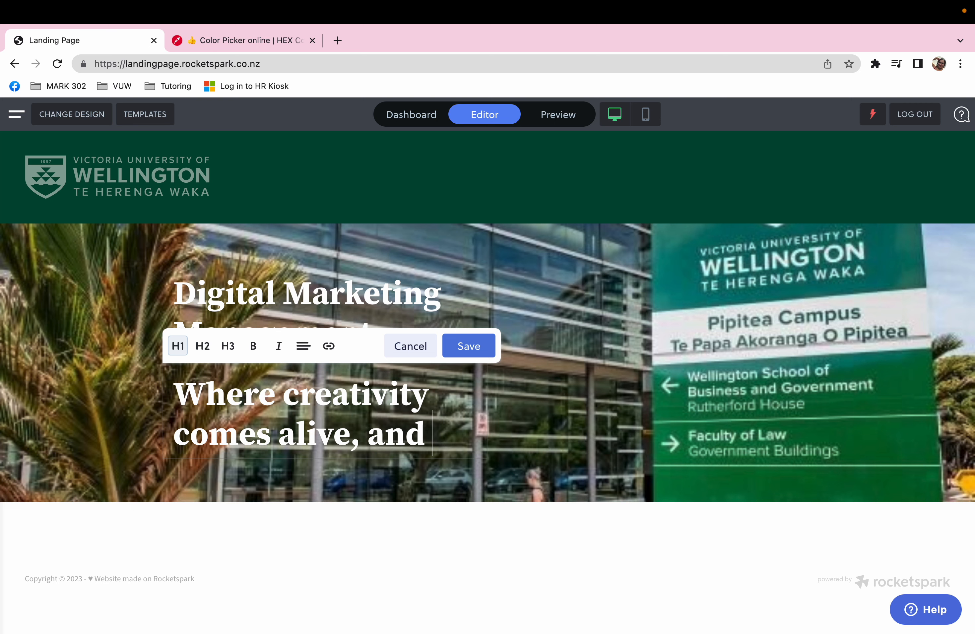
type("Marketing and ")
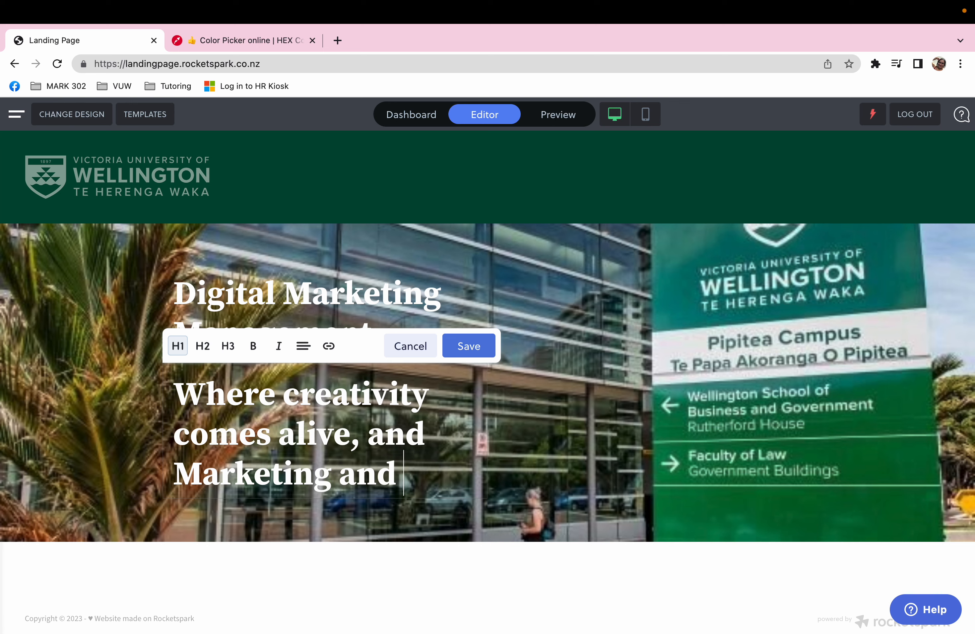
type("Technology meet.")
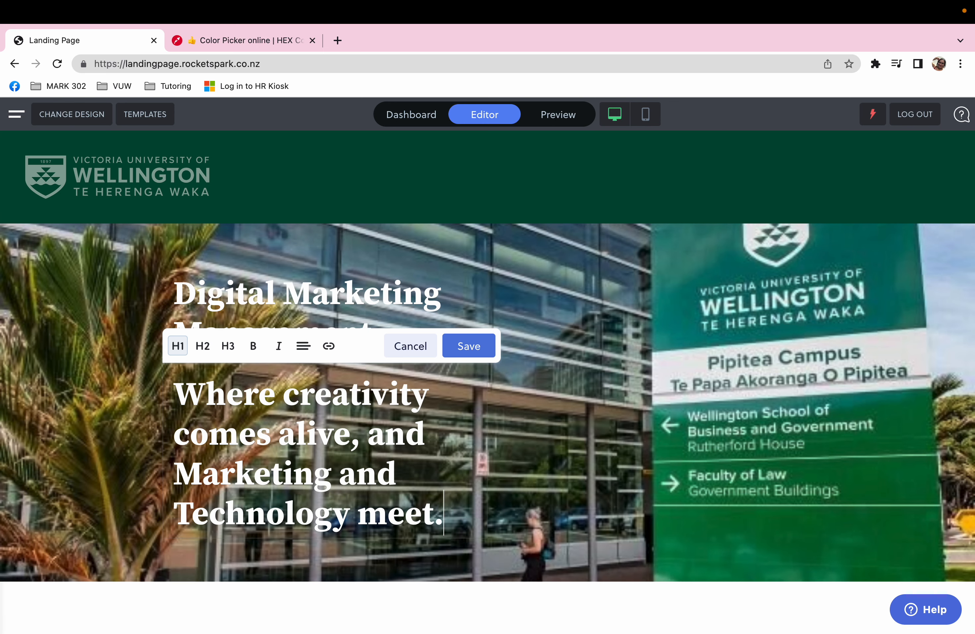
left_click(228, 348)
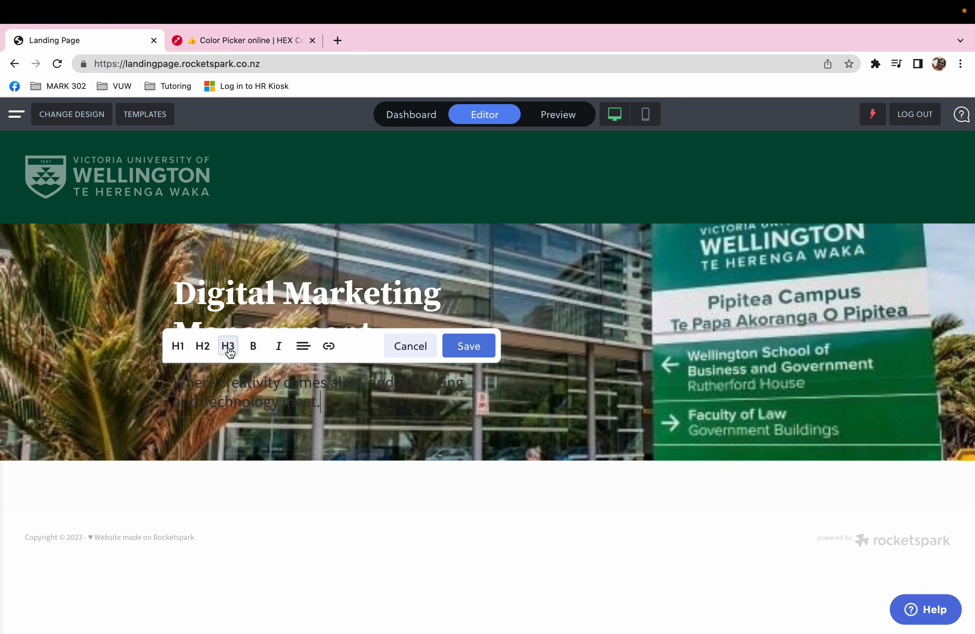
left_click(471, 347)
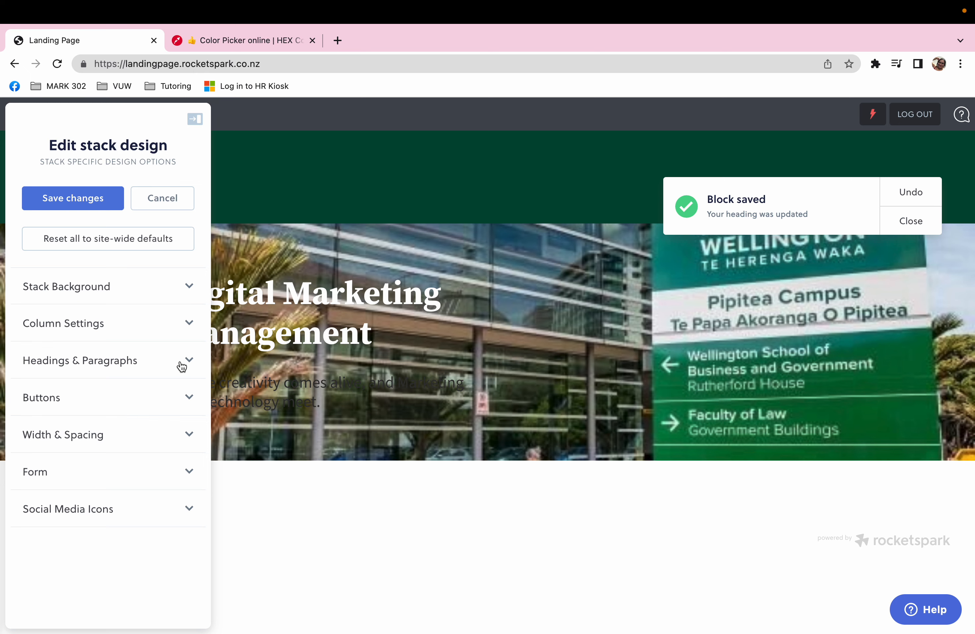
- Set the hero stack's Small Heading (H3) to Source Serif Pro Regular in white, save the stack design and dismiss the notifications
left_click(180, 363)
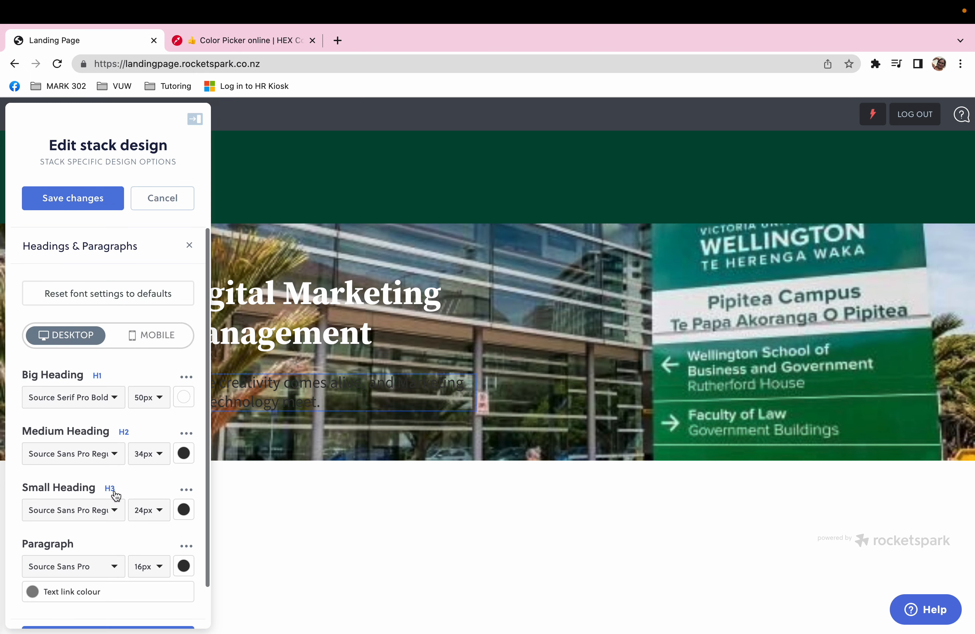
left_click(114, 512)
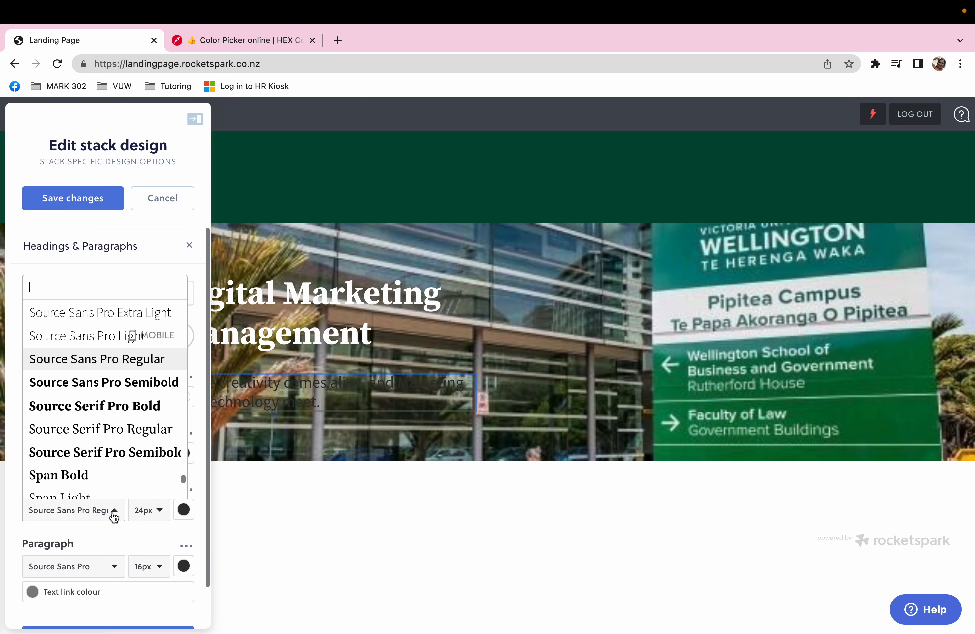
left_click(144, 429)
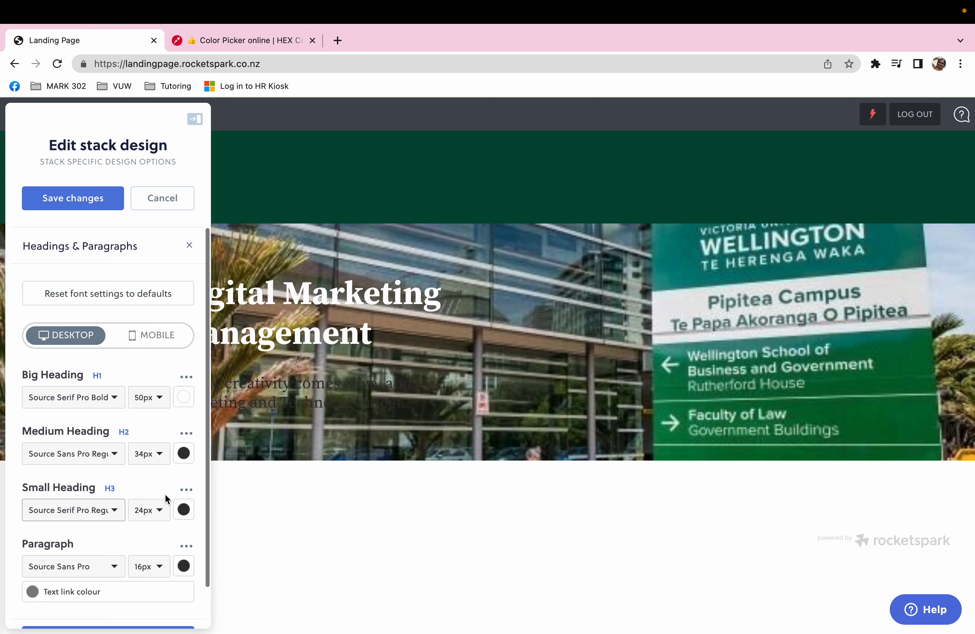
left_click(184, 510)
left_click_drag(68, 419, 12, 384)
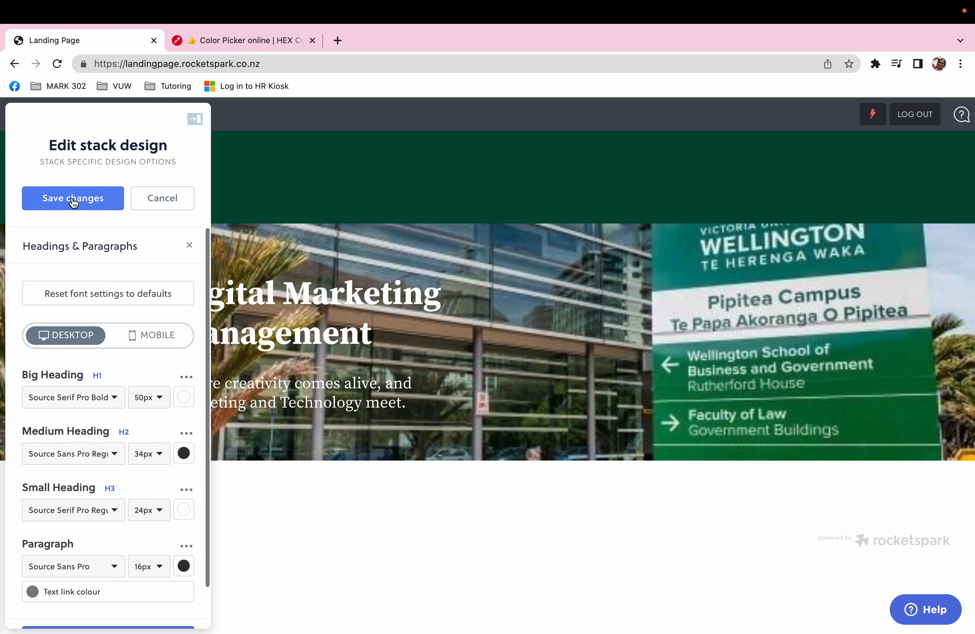
left_click(73, 199)
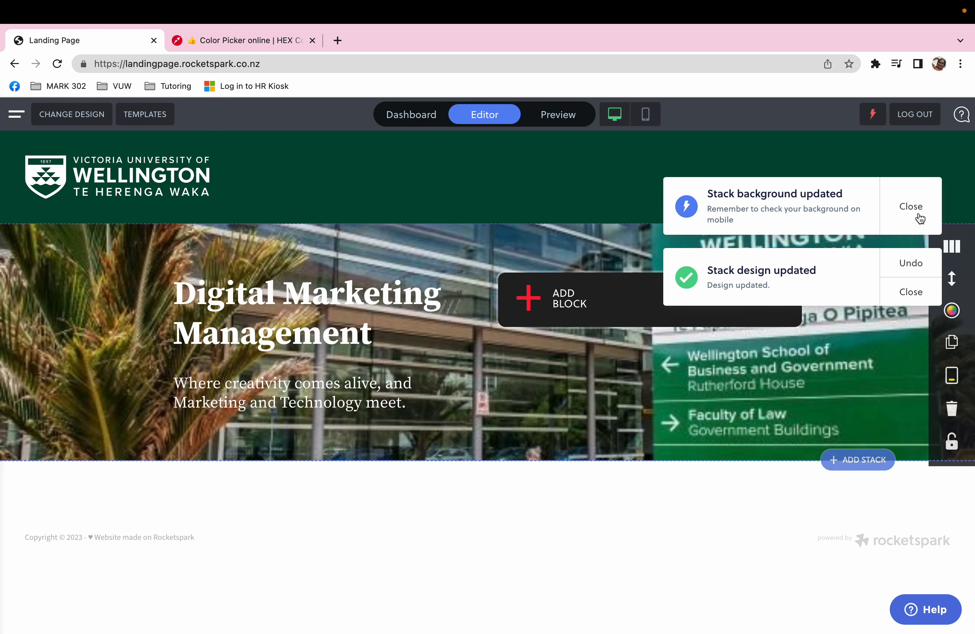
left_click(911, 290)
left_click(911, 207)
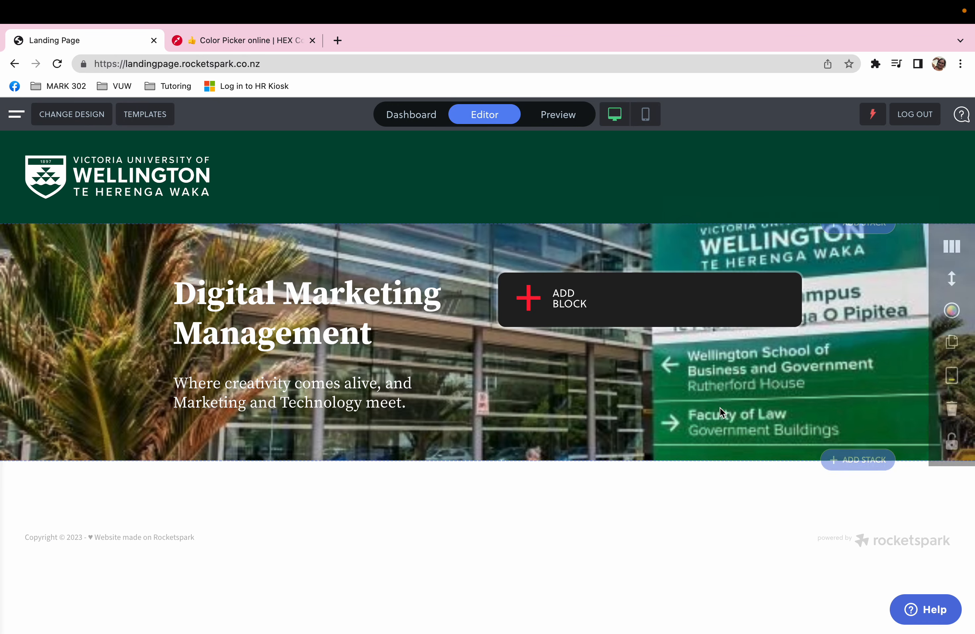
- Preview the landing page to check how readable the heading and tagline are, and return to the editor
mouse_move(234, 326)
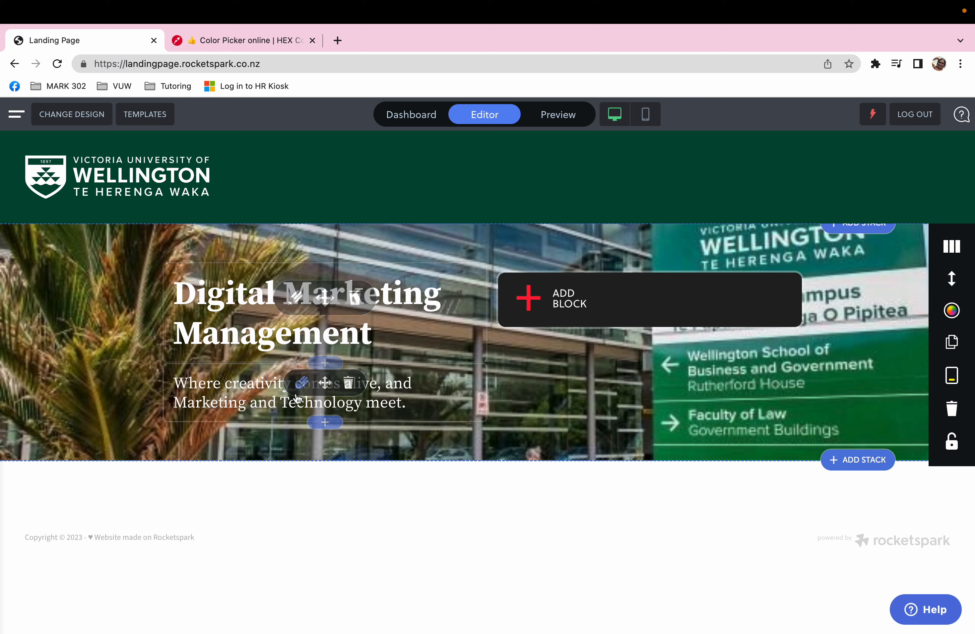
left_click(556, 115)
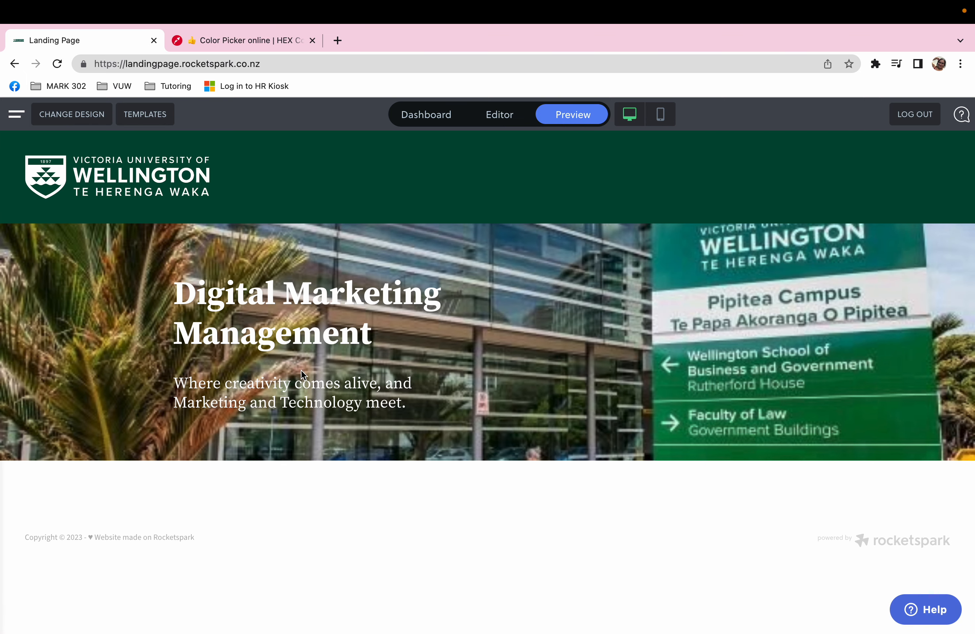
left_click(507, 124)
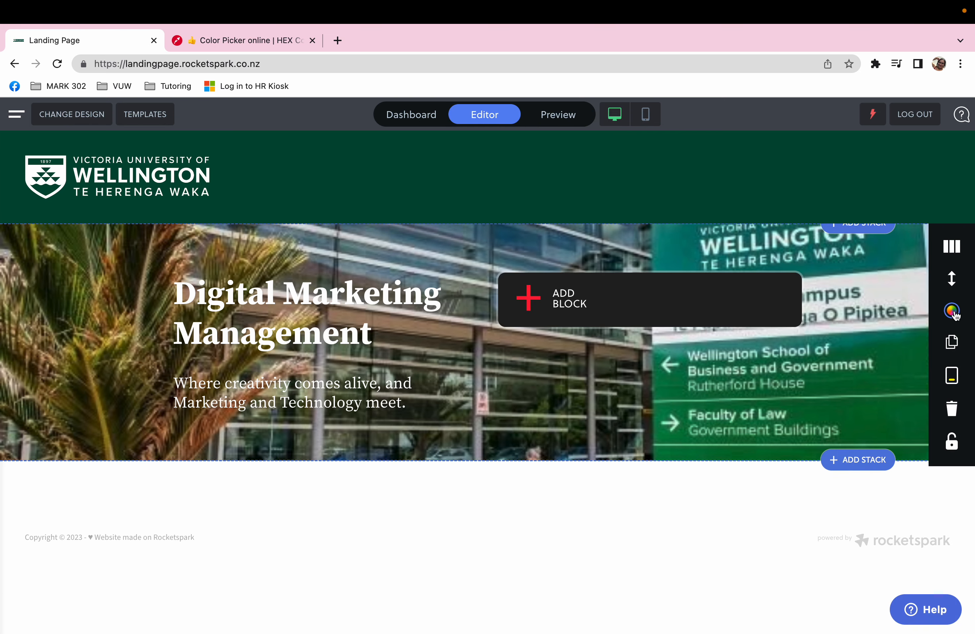
- Give column 1 of the hero stack a black background colour and save the stack design
left_click(951, 311)
left_click(189, 321)
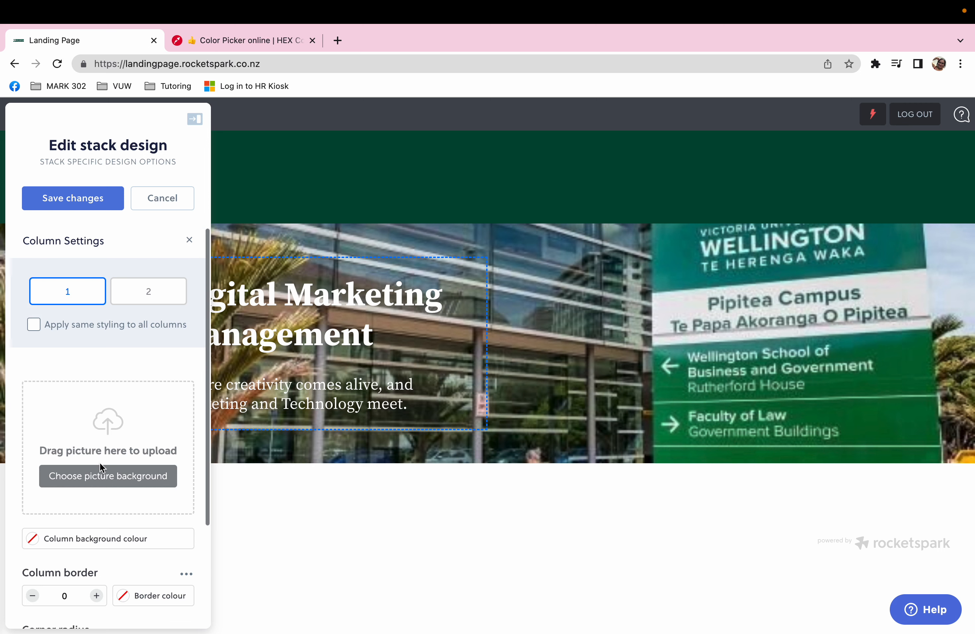
scroll(102, 468, "down", 2)
left_click(98, 485)
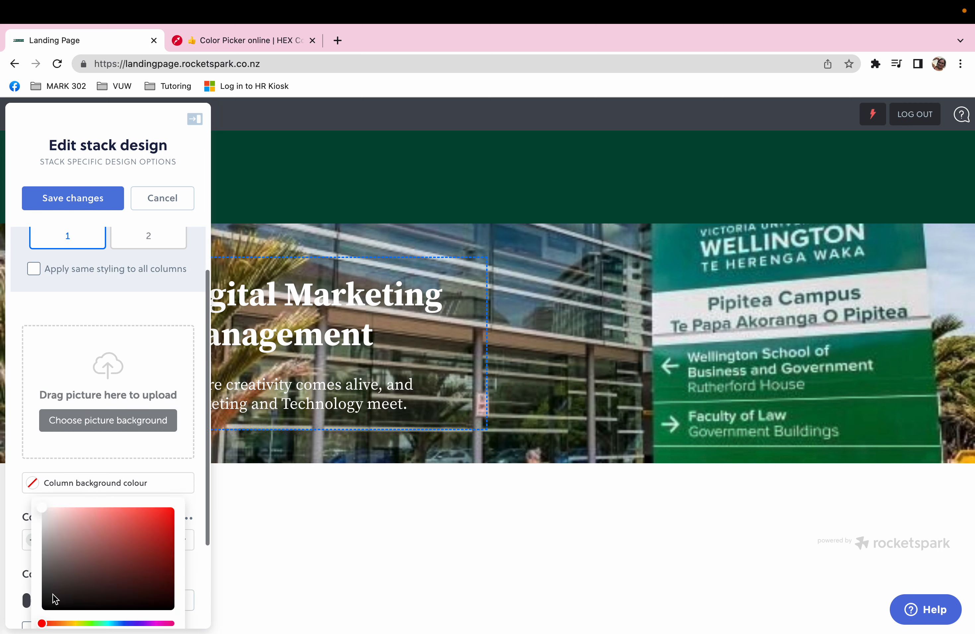
left_click_drag(54, 599, 31, 620)
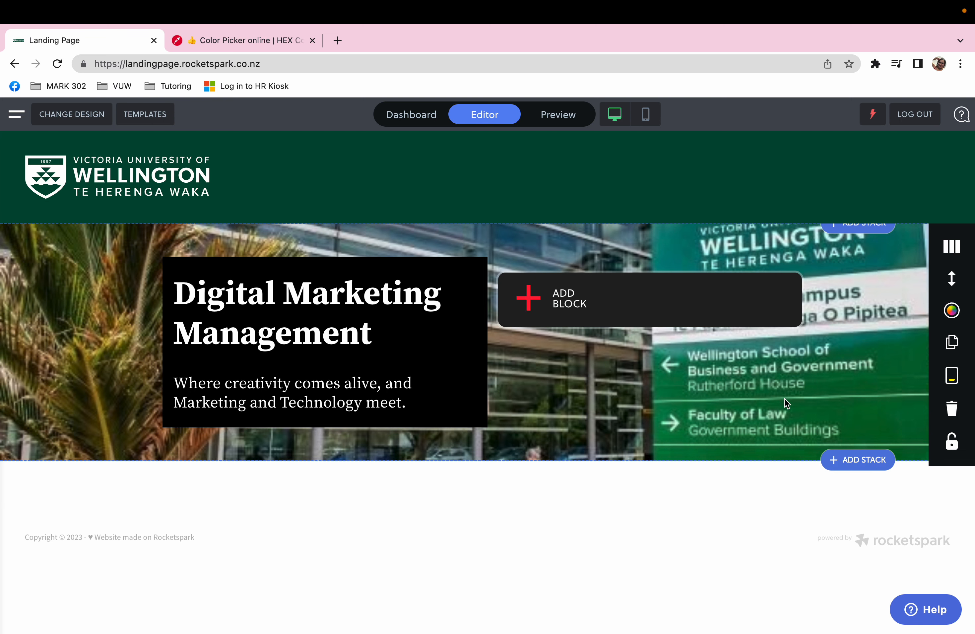
- Increase the hero stack's top and bottom stack spacing to slightly under 133 and save the stack design
left_click(951, 311)
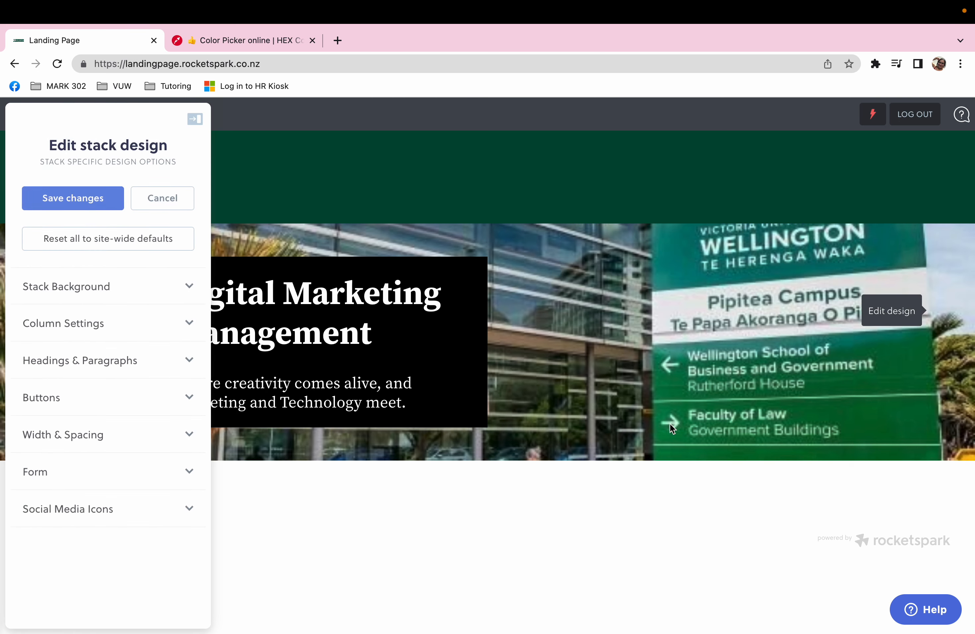
left_click(63, 435)
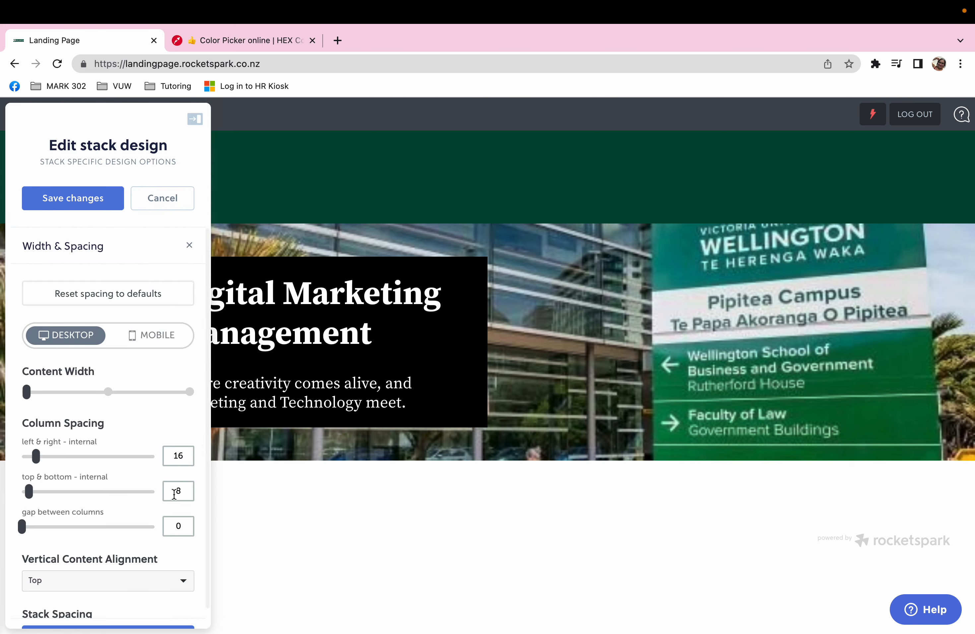
scroll(41, 508, "down", 1)
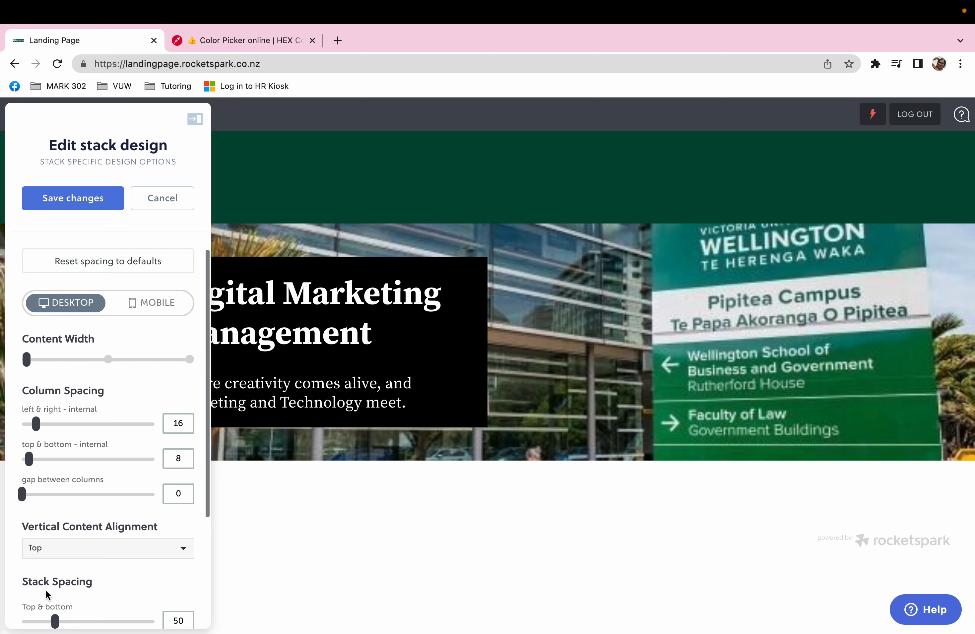
scroll(47, 594, "down", 2)
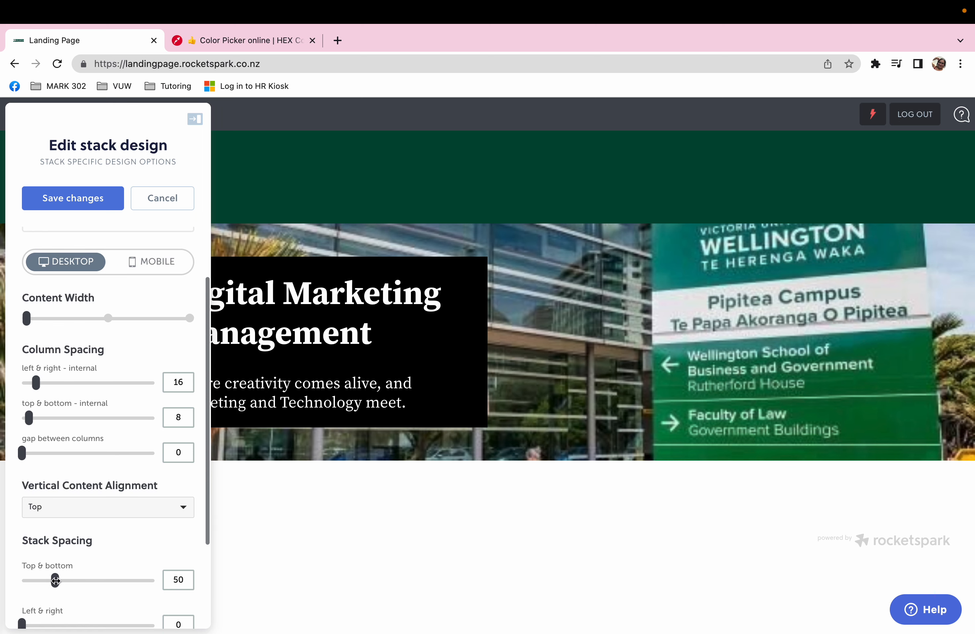
left_click_drag(55, 581, 109, 570)
scroll(9, 588, "down", 2)
scroll(110, 569, "up", 2)
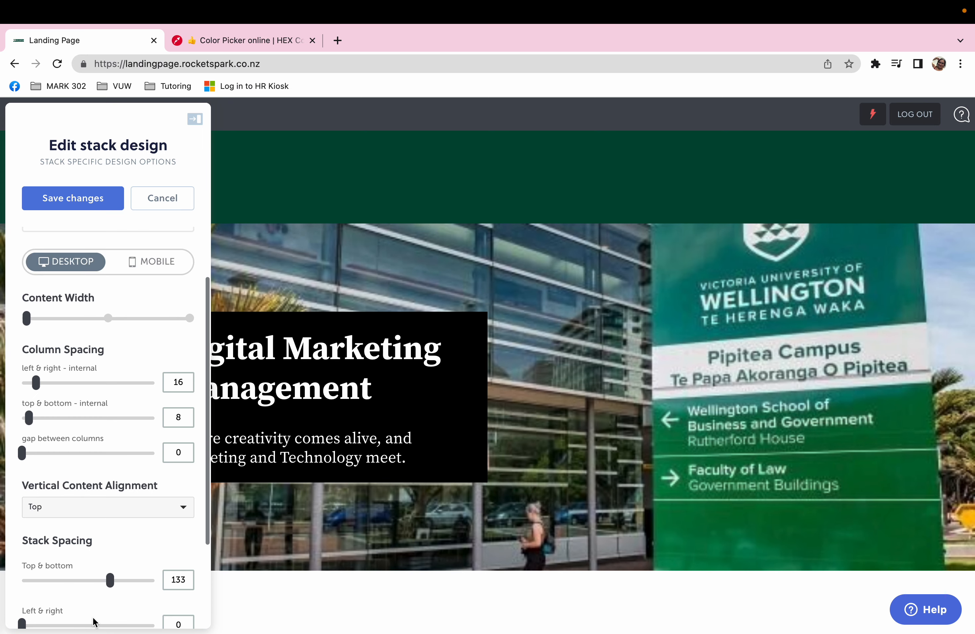
left_click_drag(107, 582, 99, 582)
left_click(93, 203)
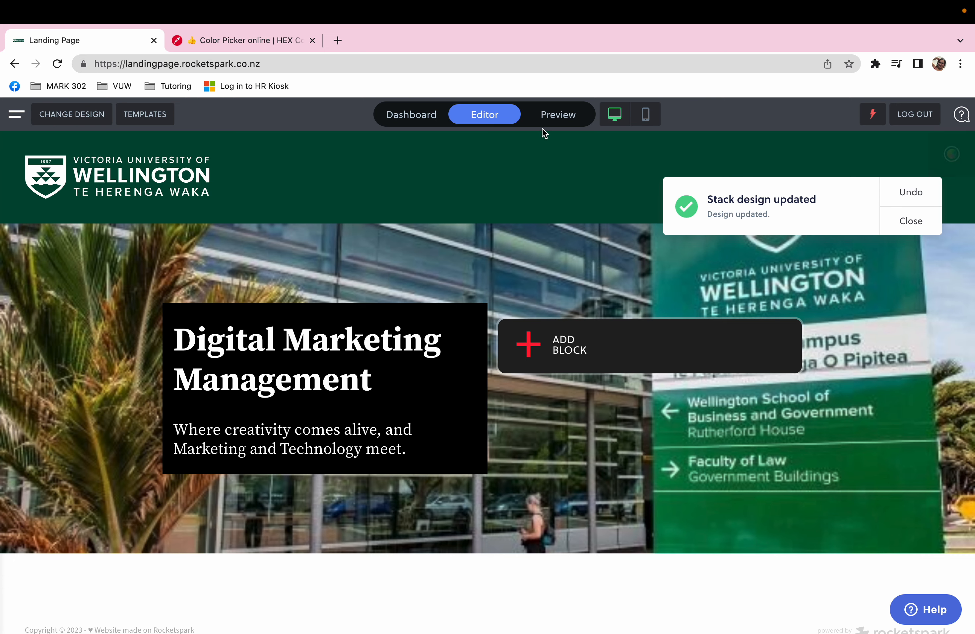
- Preview the page with the taller hero stack, look at the site dashboard and return to the editor
left_click(552, 121)
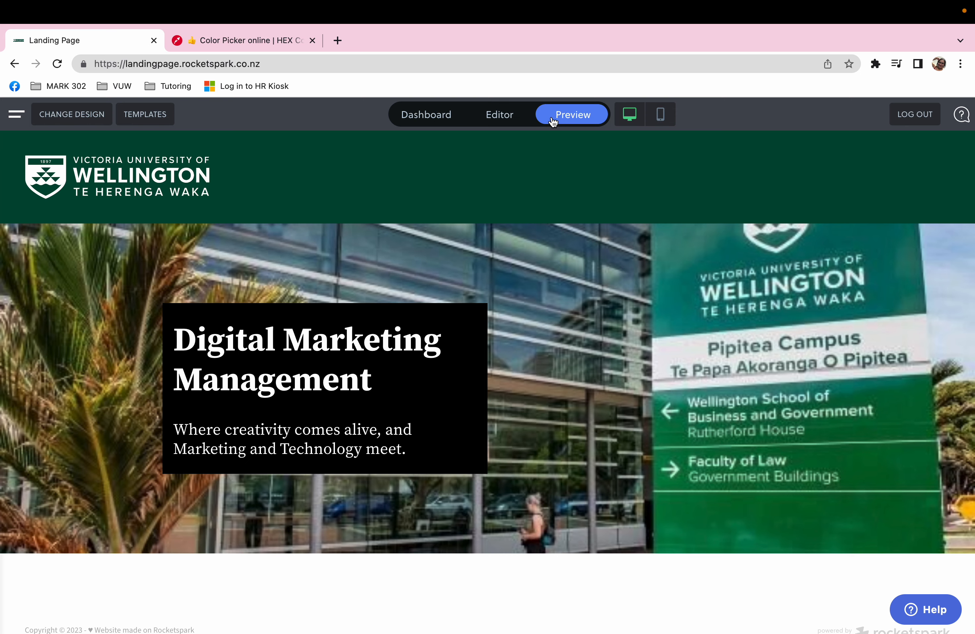
left_click(427, 119)
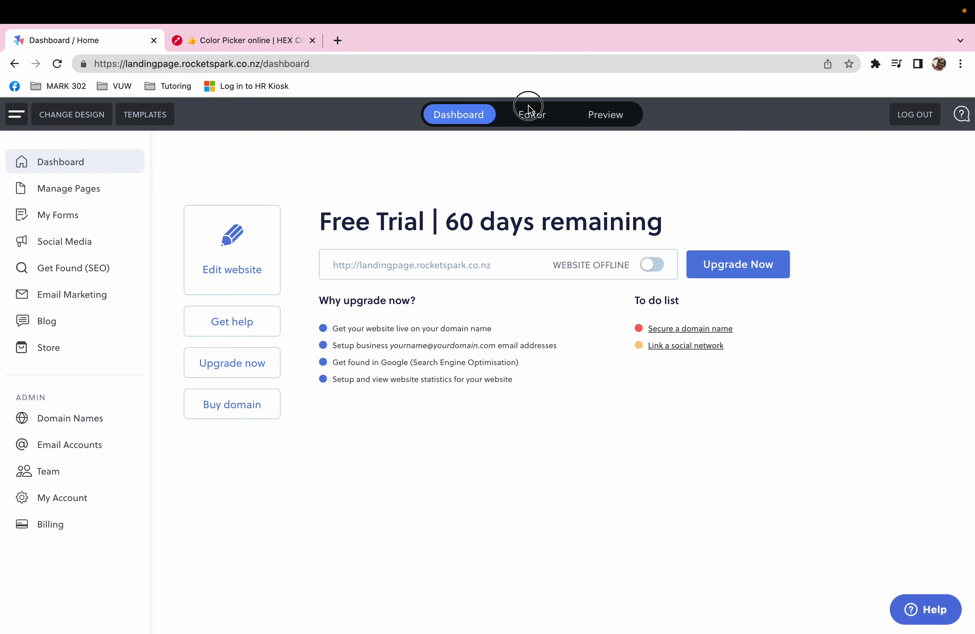
left_click(530, 117)
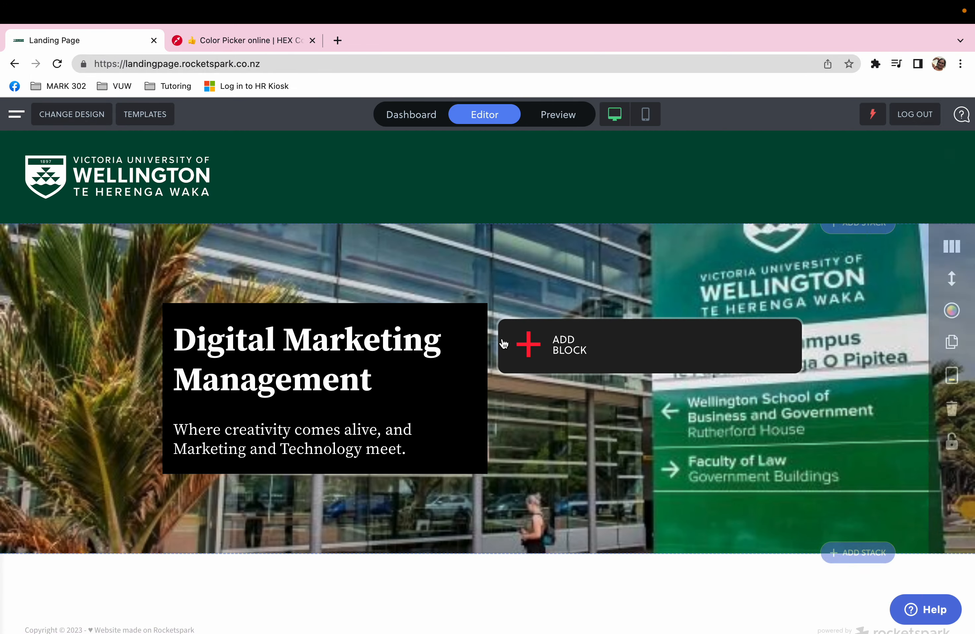
- Switch to PowerPoint to review the "5 Landing Page Elements" slide, and return to the landing page in the browser
key("ctrl+Up")
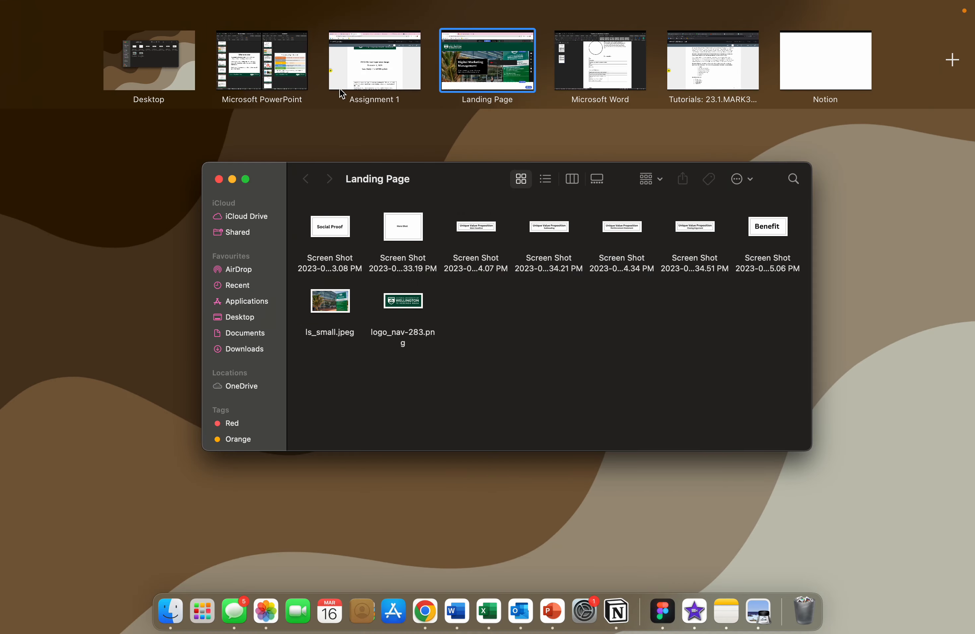
left_click(278, 54)
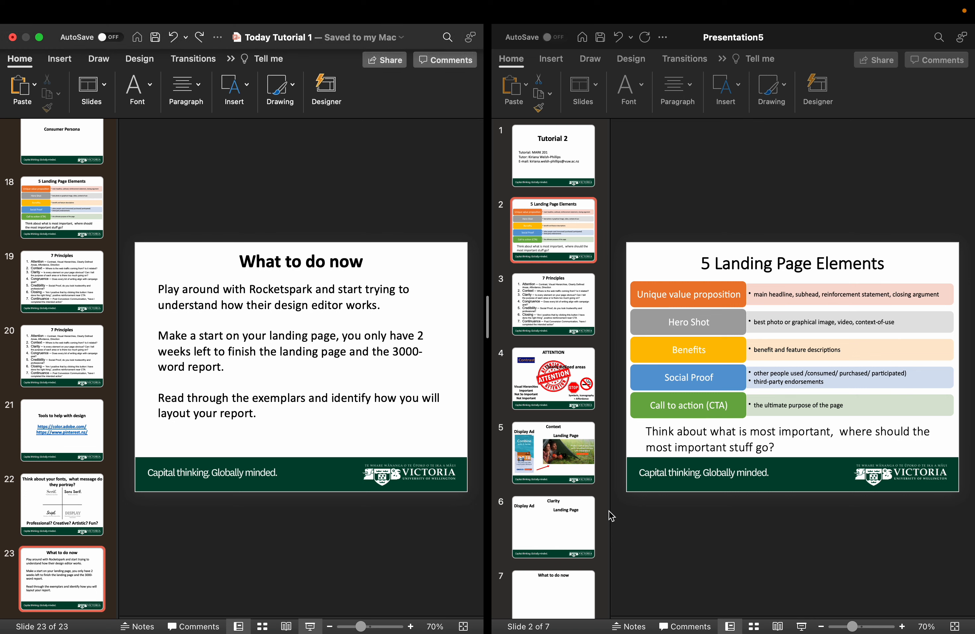
left_click(706, 418)
scroll(706, 418, "up", 2)
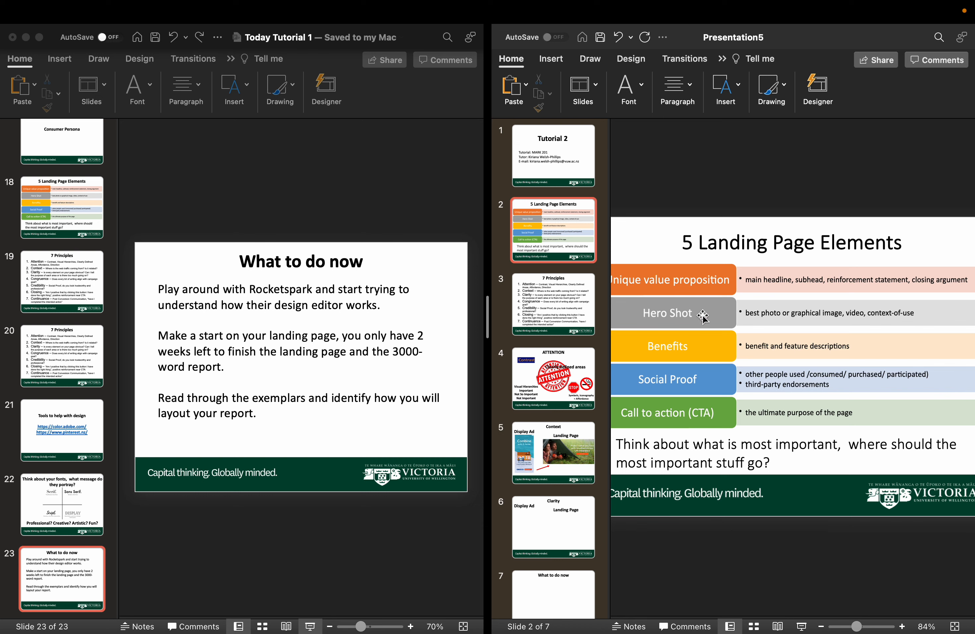
scroll(702, 319, "left", 2)
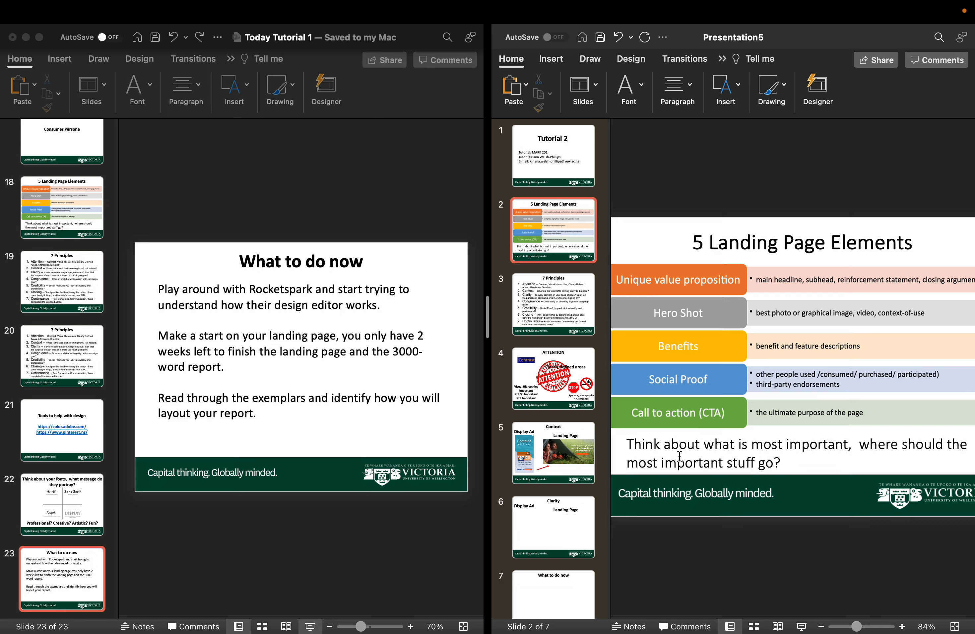
key("ctrl+Up")
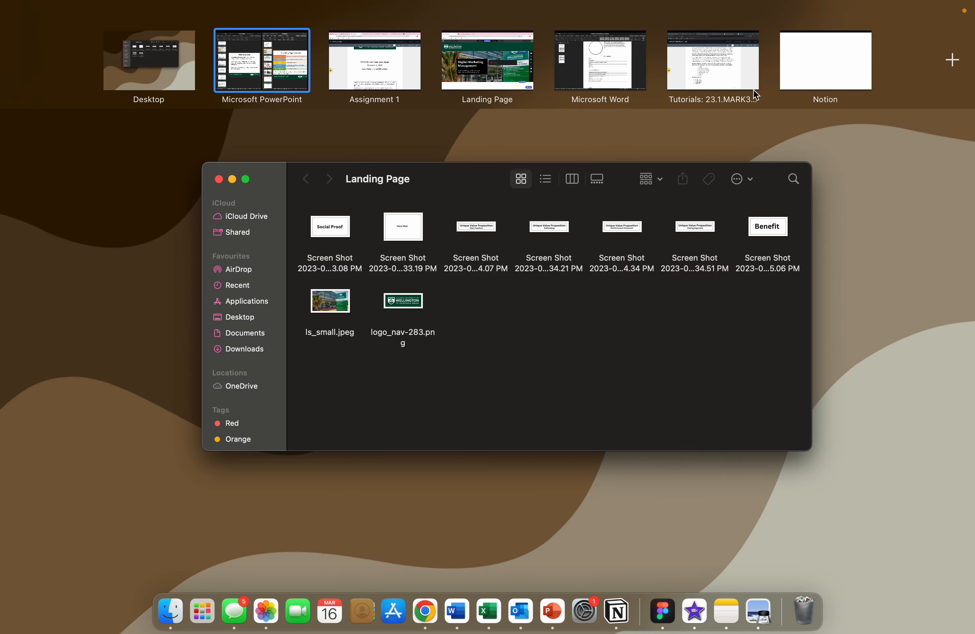
left_click(531, 64)
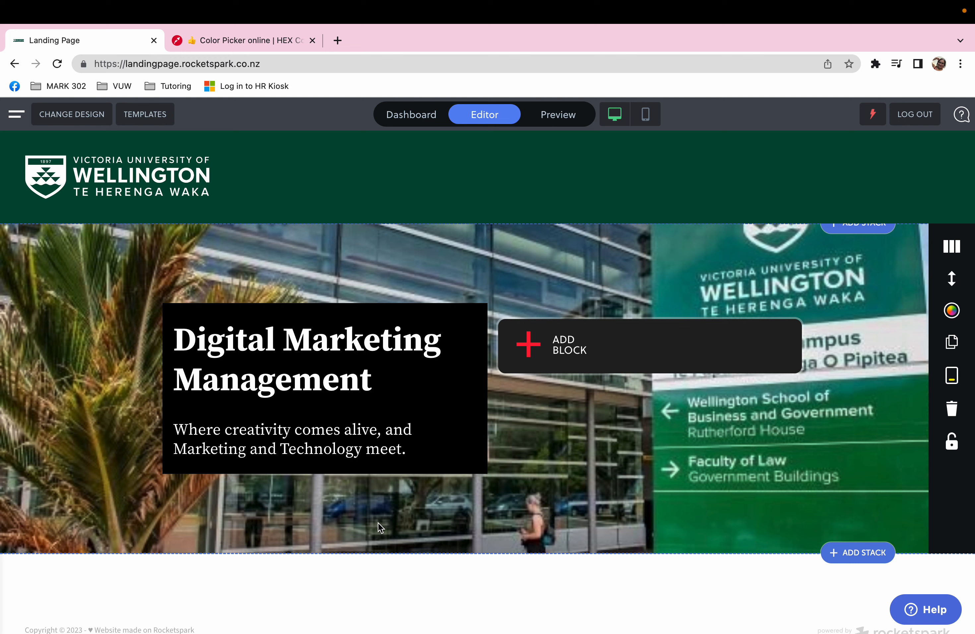
- Add a blank stack with three equal columns directly below the hero stack
mouse_move(319, 474)
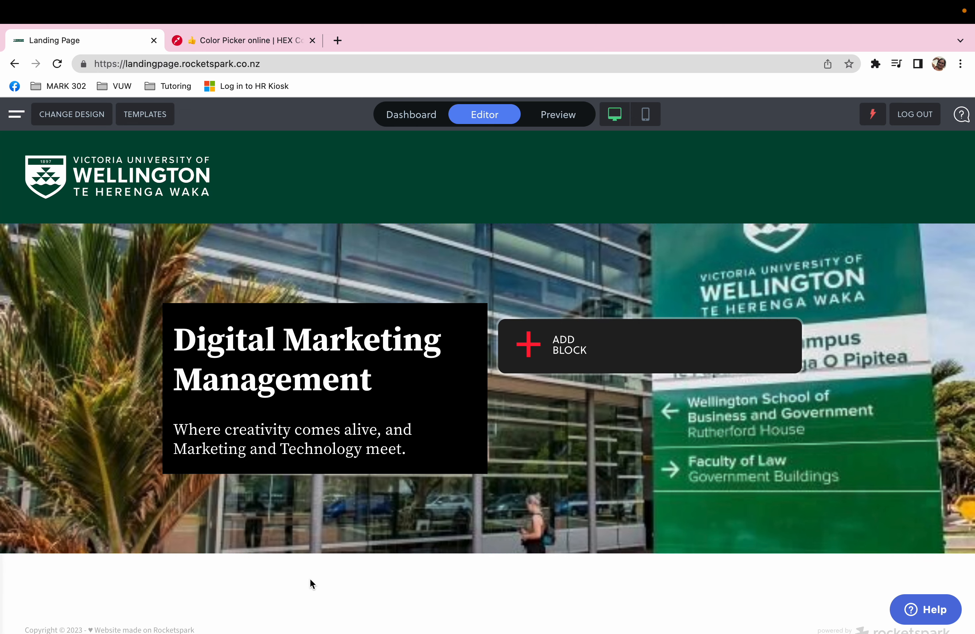
mouse_move(737, 460)
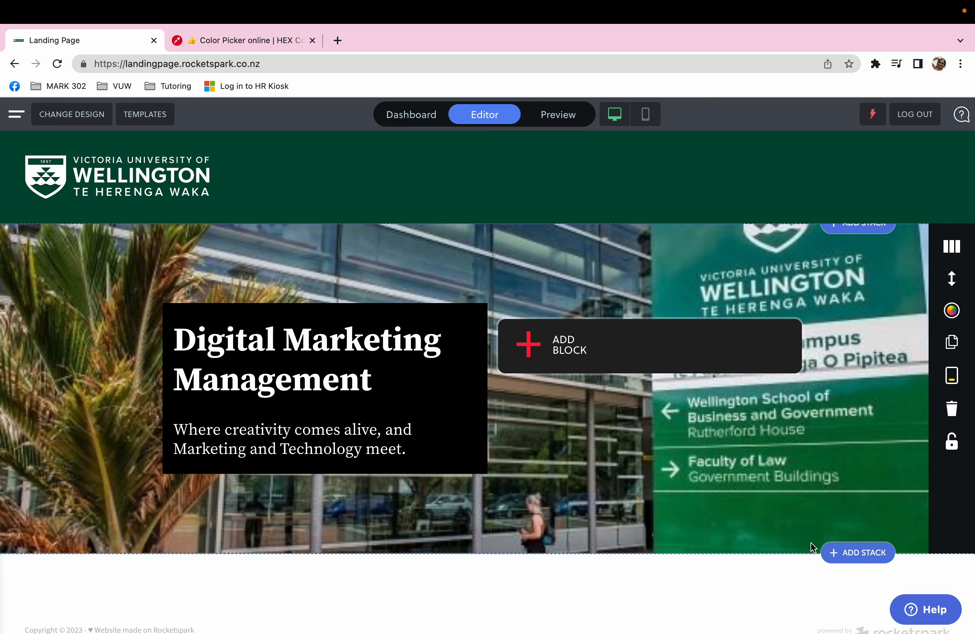
left_click(848, 559)
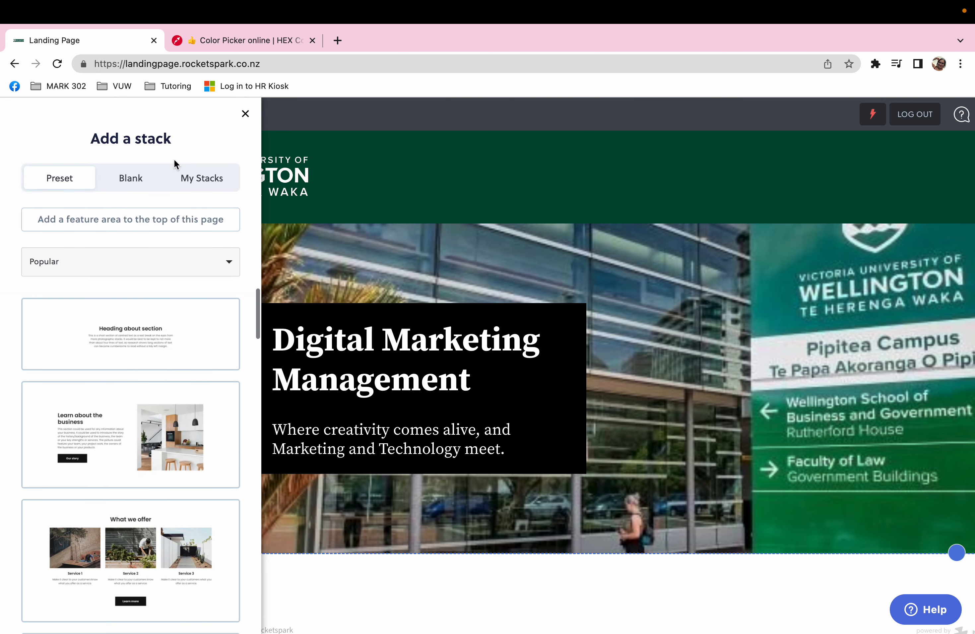
scroll(128, 494, "down", 4)
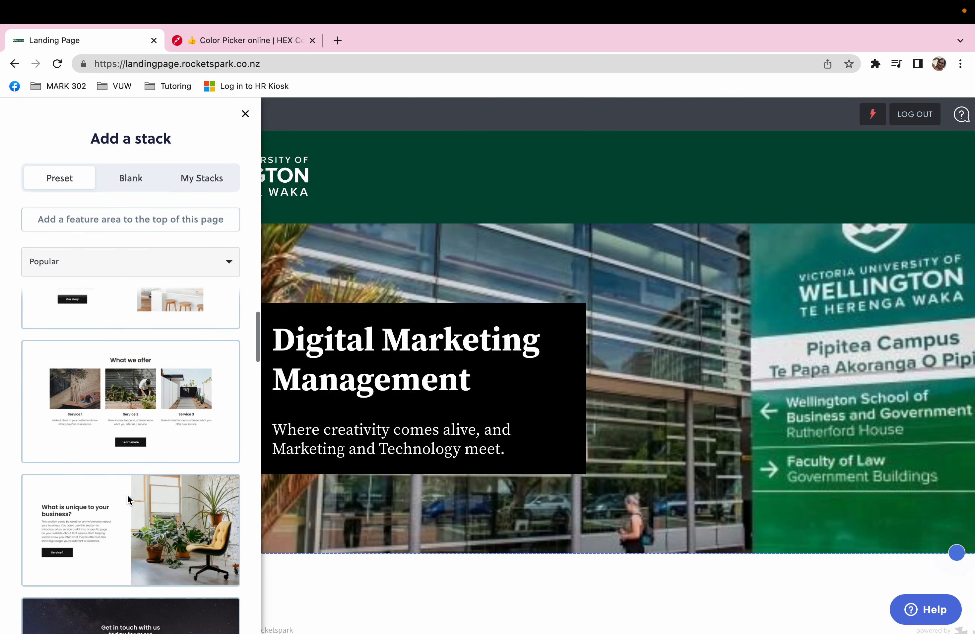
left_click(131, 181)
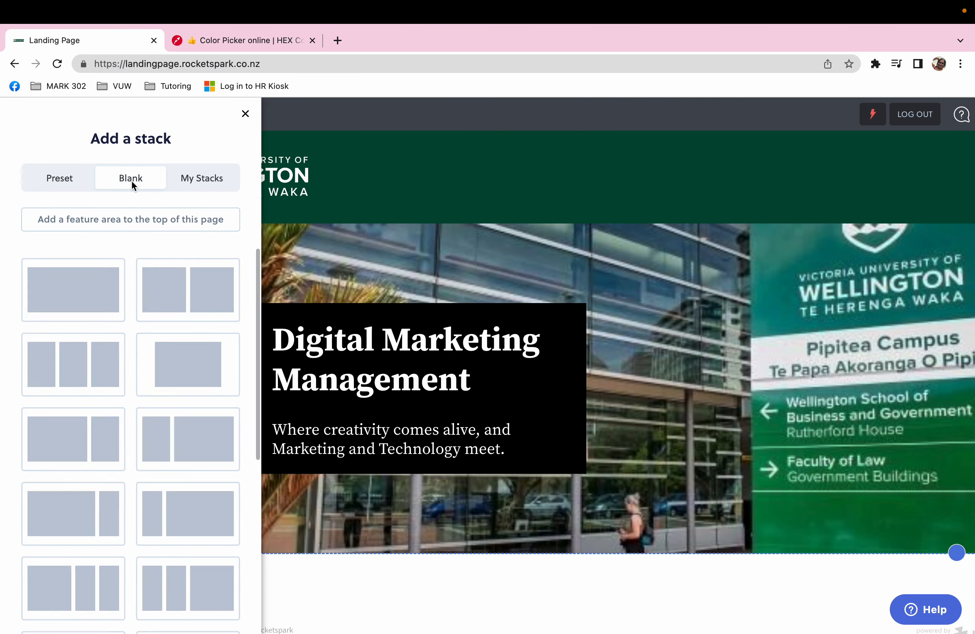
left_click(88, 365)
scroll(302, 502, "down", 2)
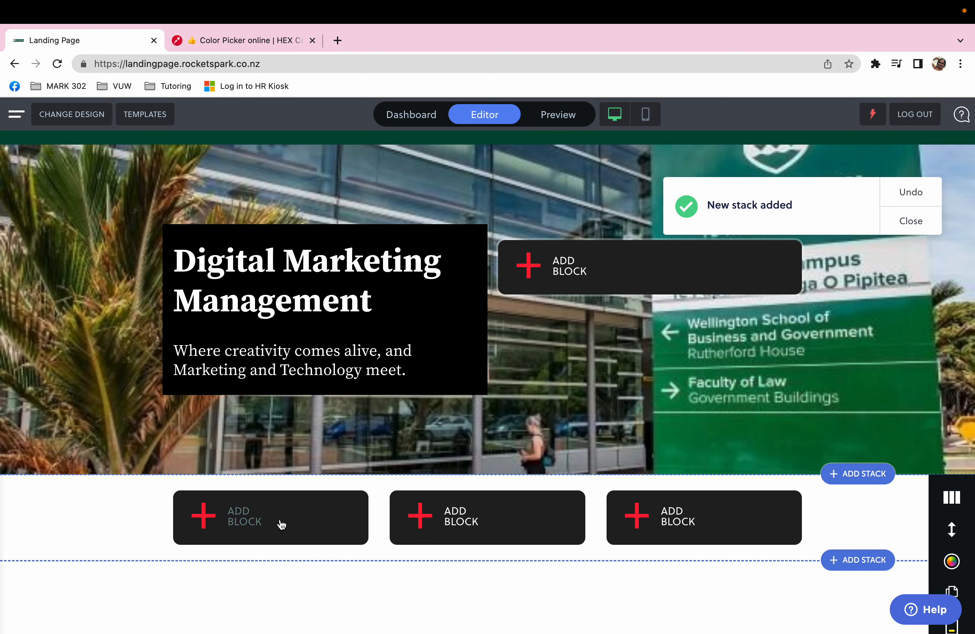
- Add an H1 heading block reading "Benefit 1" to the first column of the three-column stack and save it
left_click(281, 524)
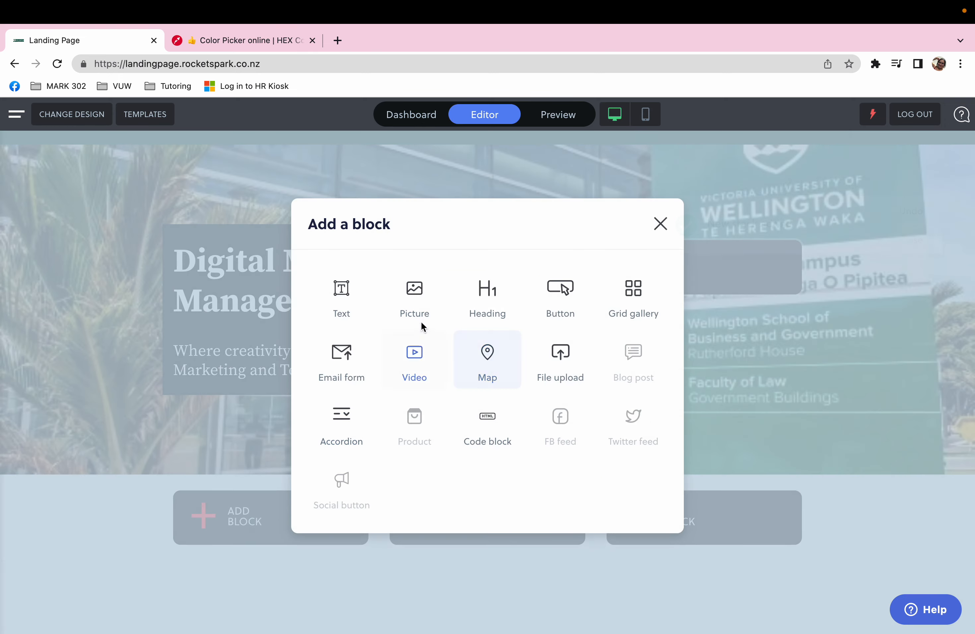
left_click(483, 307)
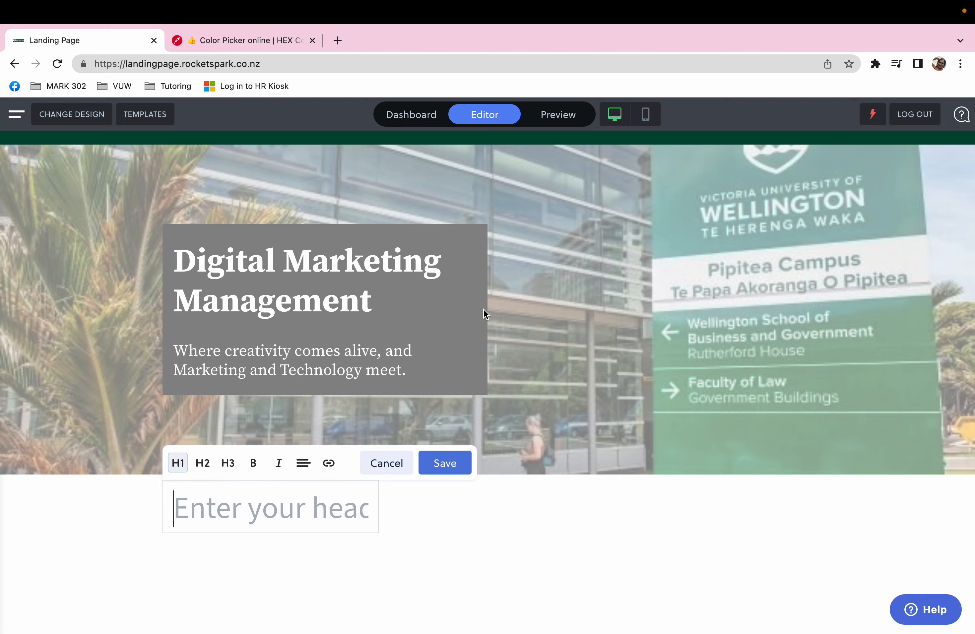
type("Benefit 1")
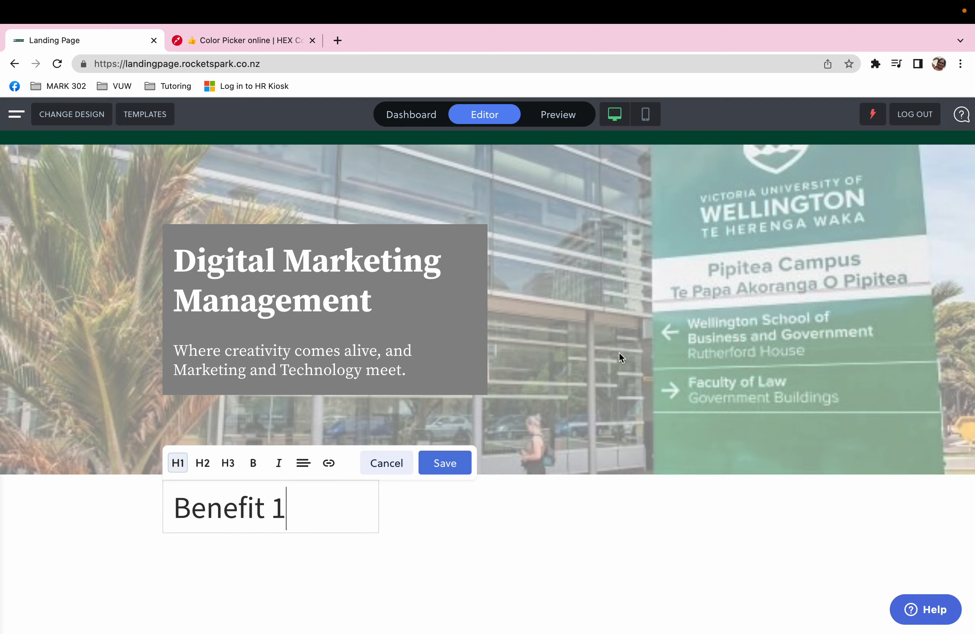
left_click(445, 462)
- Add an H1 heading block reading "Benefit 2" to the middle column and save it
left_click(488, 511)
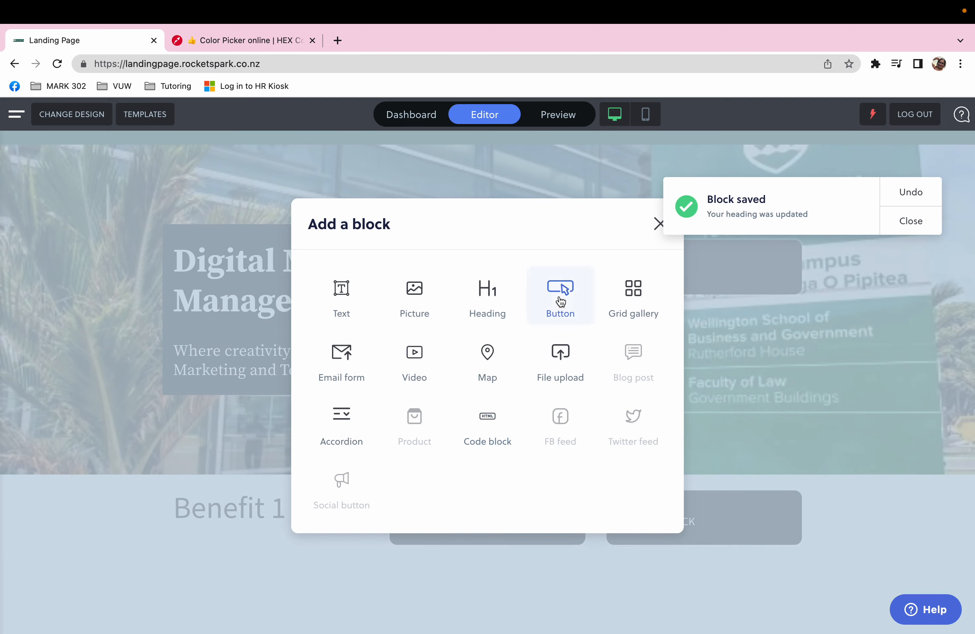
left_click(487, 290)
type("Be")
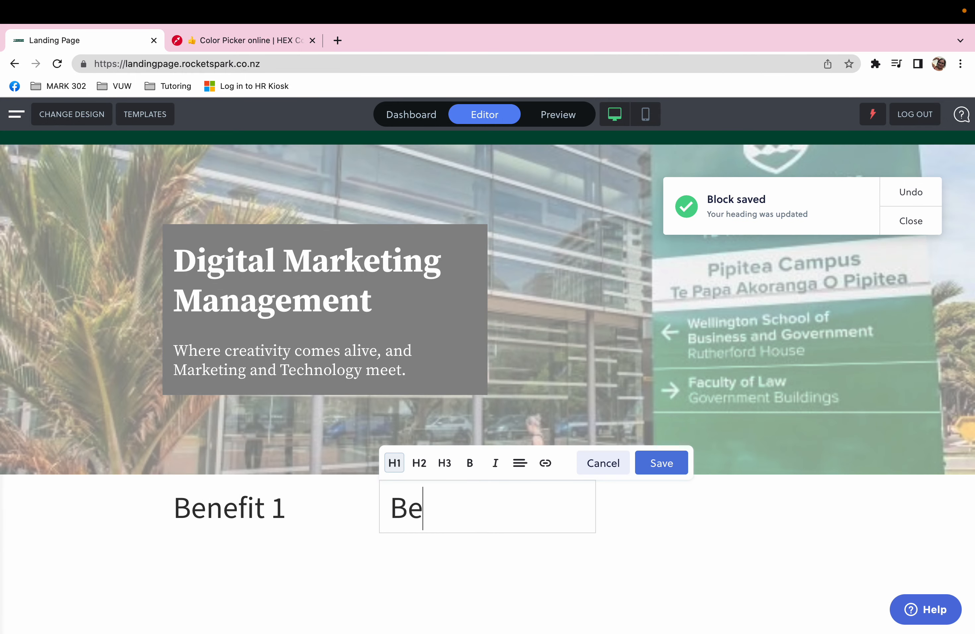
type("nefit 2")
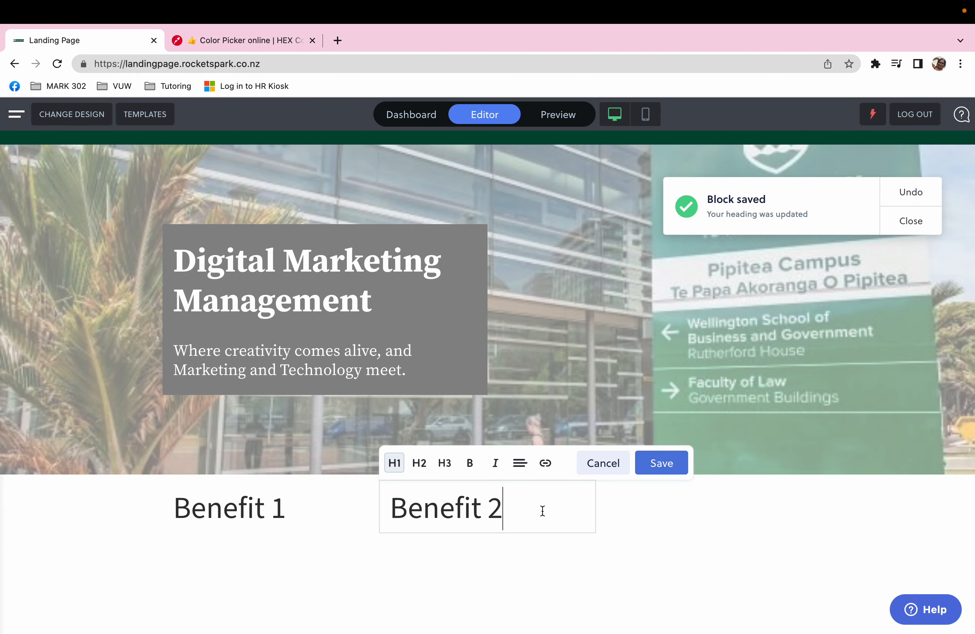
left_click(670, 471)
- Add an H1 heading block reading "Benefit 3" to the third column and save it
left_click(689, 523)
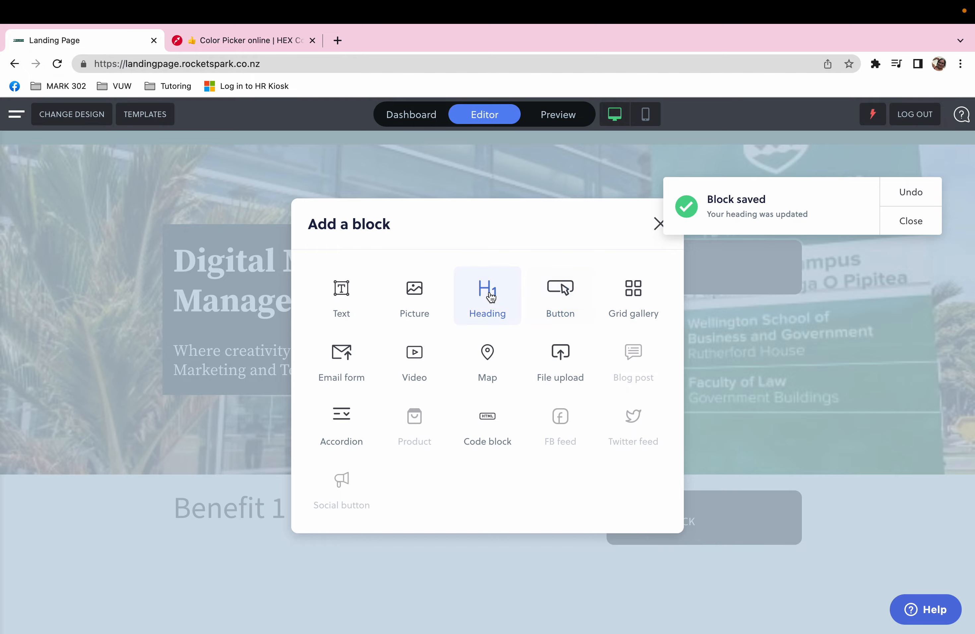
left_click(490, 297)
type("Benefit 3")
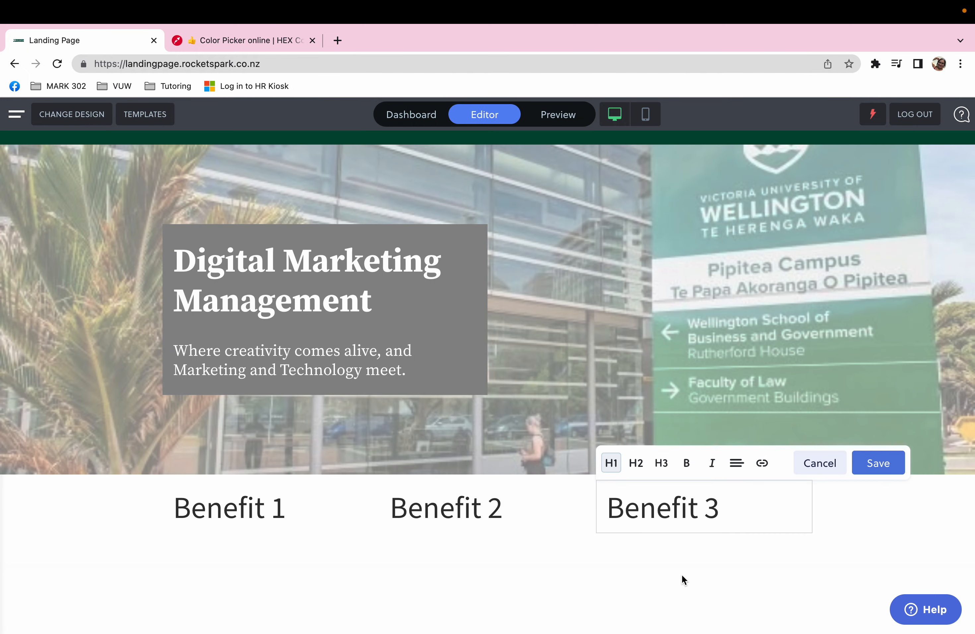
left_click(878, 463)
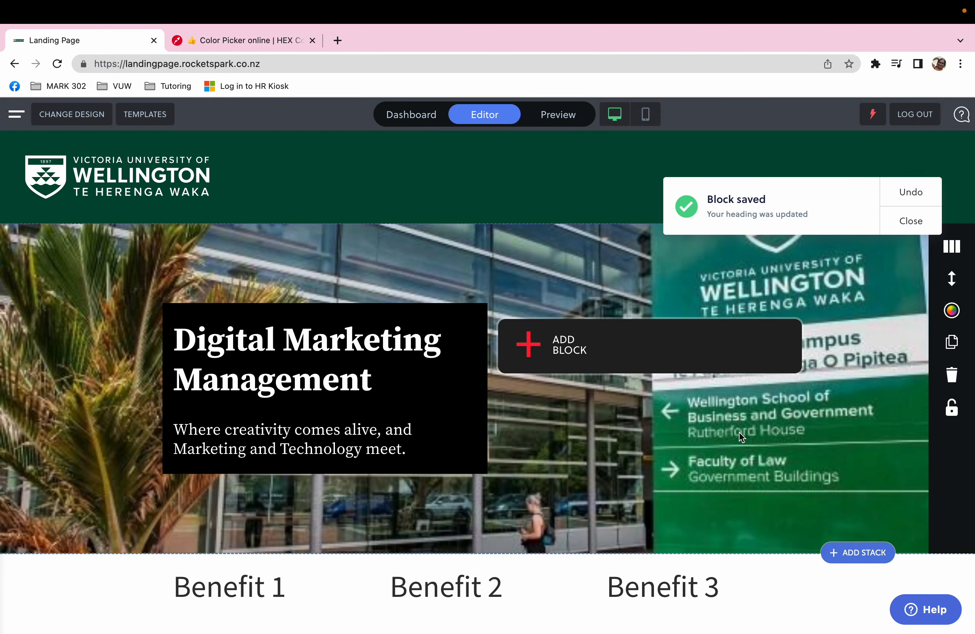
- Copy the HEX code #044b33 of the logo green from the online colour picker and return to the landing page
scroll(848, 556, "down", 5)
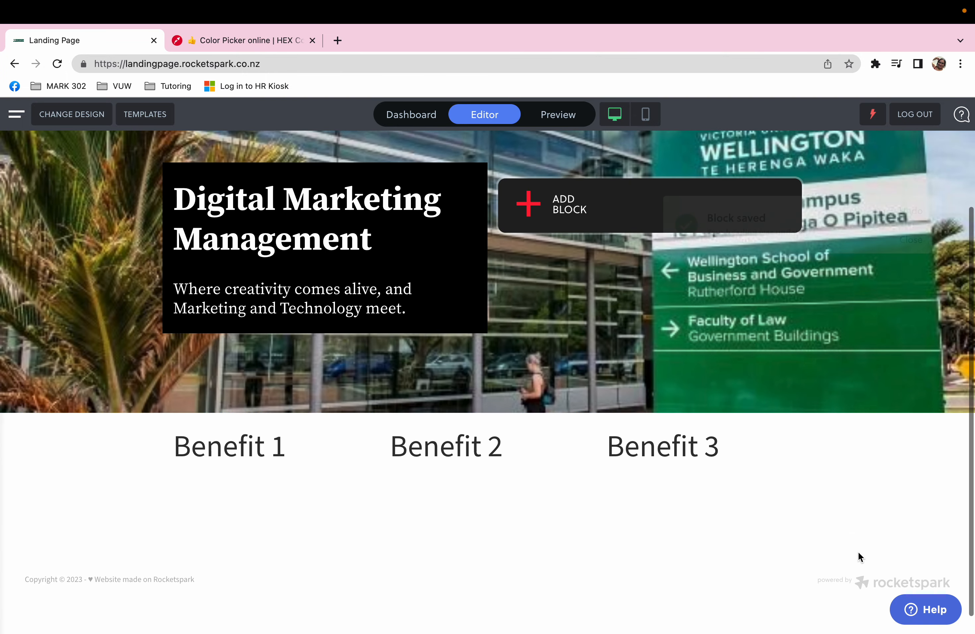
scroll(857, 551, "up", 5)
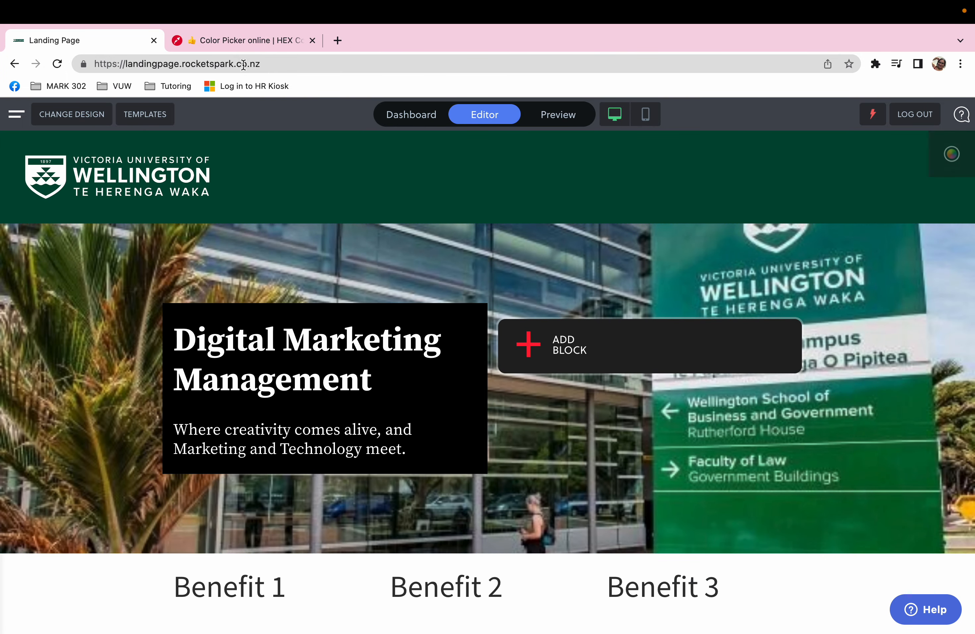
left_click(233, 39)
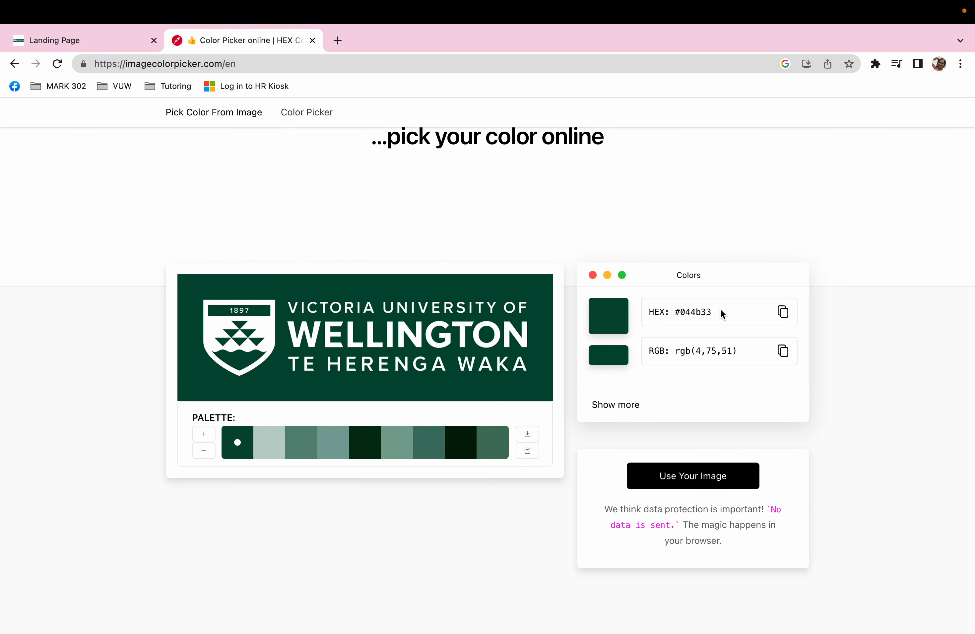
left_click(783, 312)
left_click(77, 39)
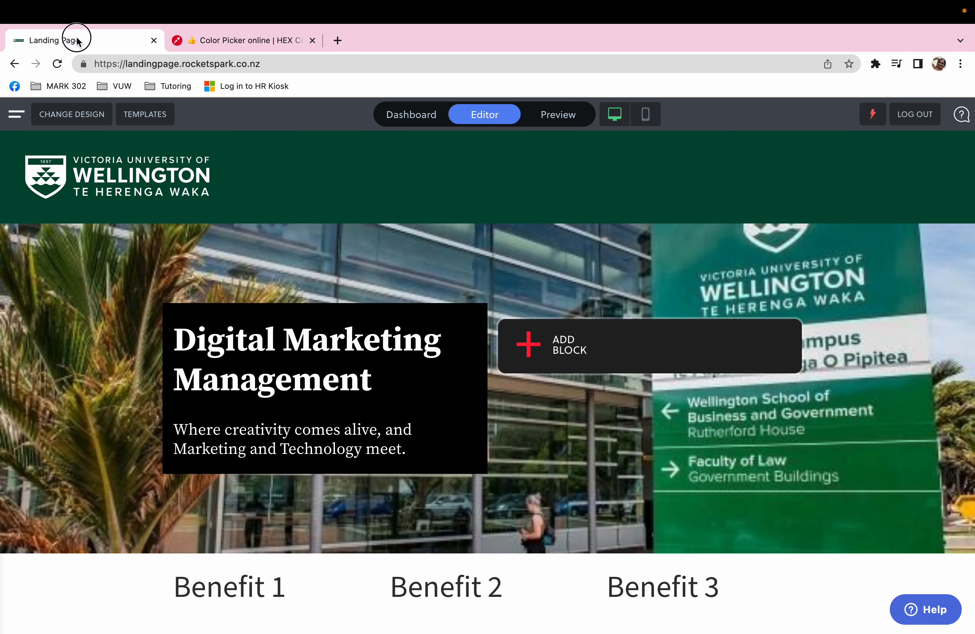
- Set the background colour of the benefits stack to #044B33 and save the stack design
scroll(658, 494, "down", 4)
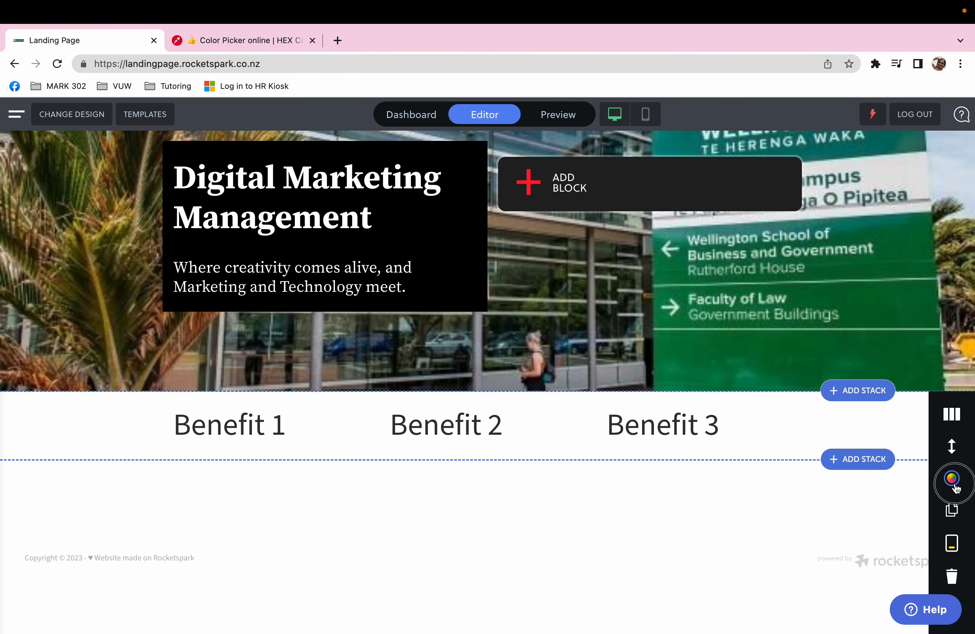
left_click(952, 479)
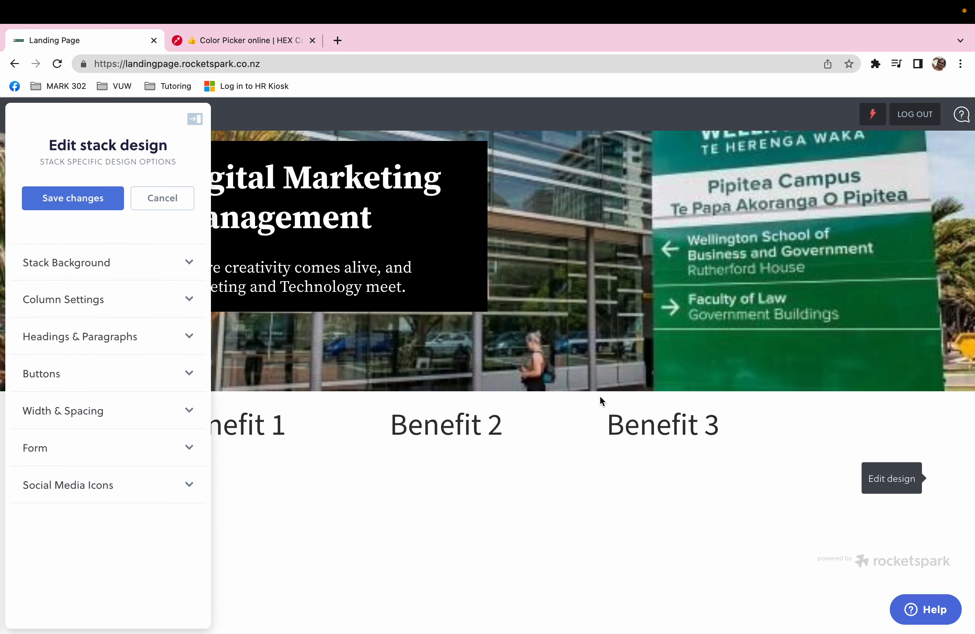
left_click(181, 263)
left_click(86, 348)
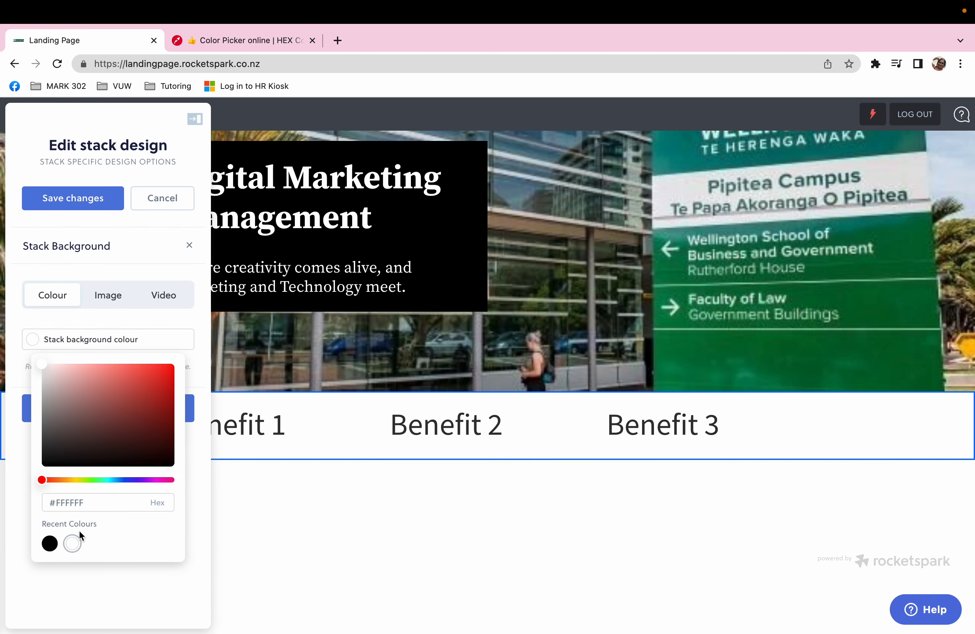
left_click(92, 503)
left_click(6, 489)
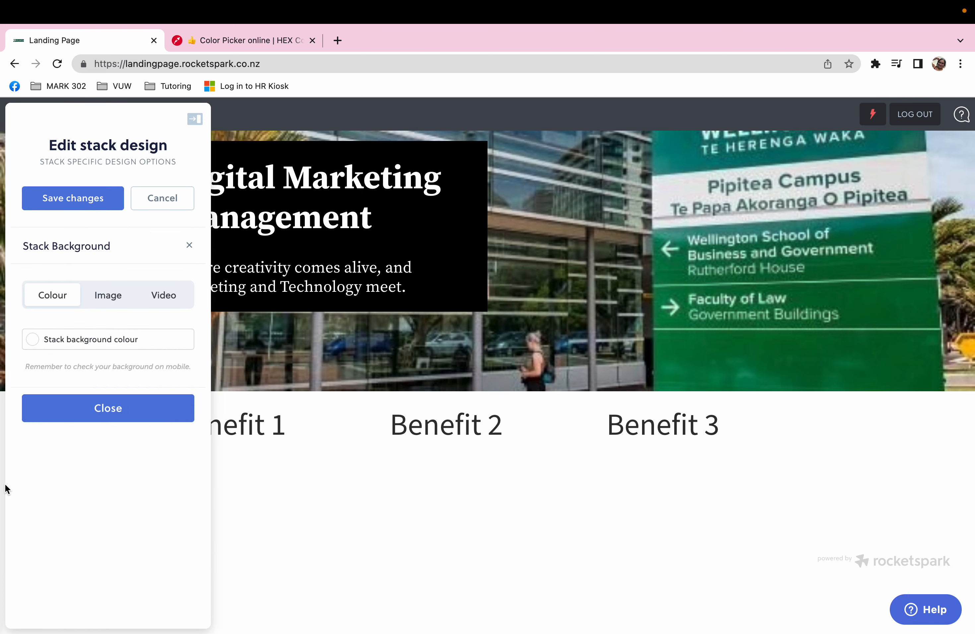
left_click(104, 342)
left_click(89, 503)
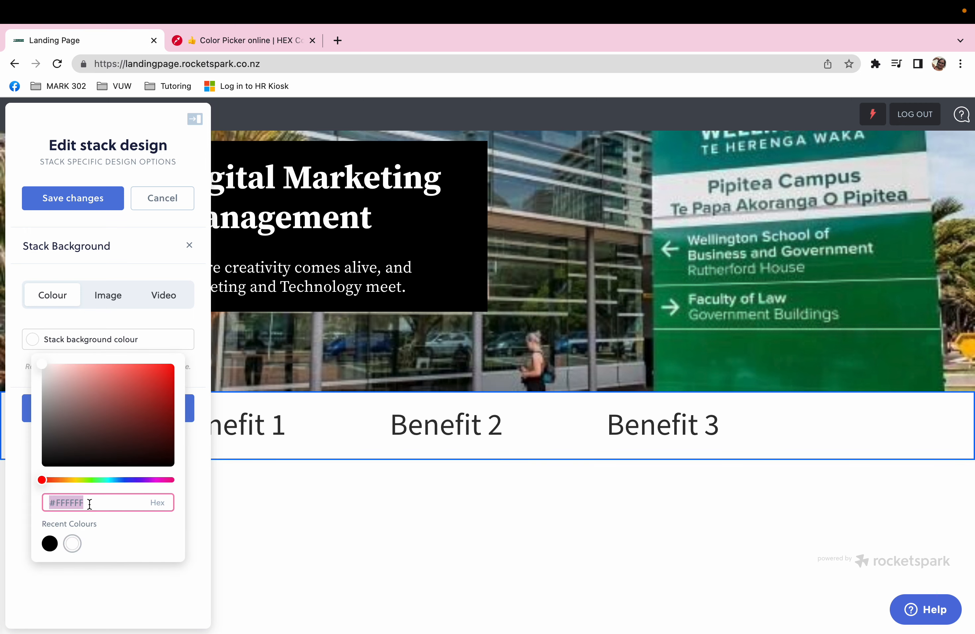
key("super+v")
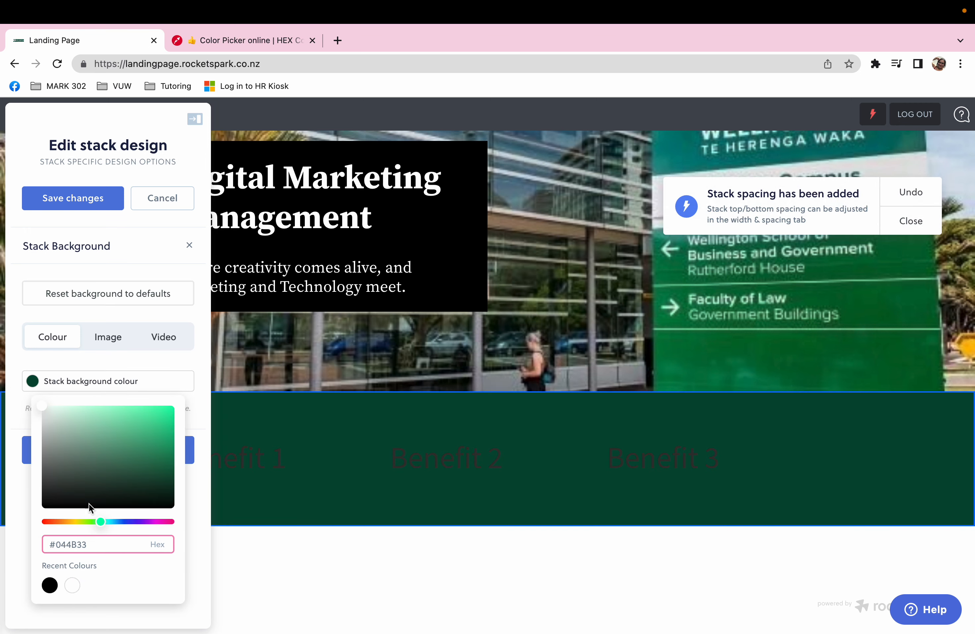
left_click(89, 199)
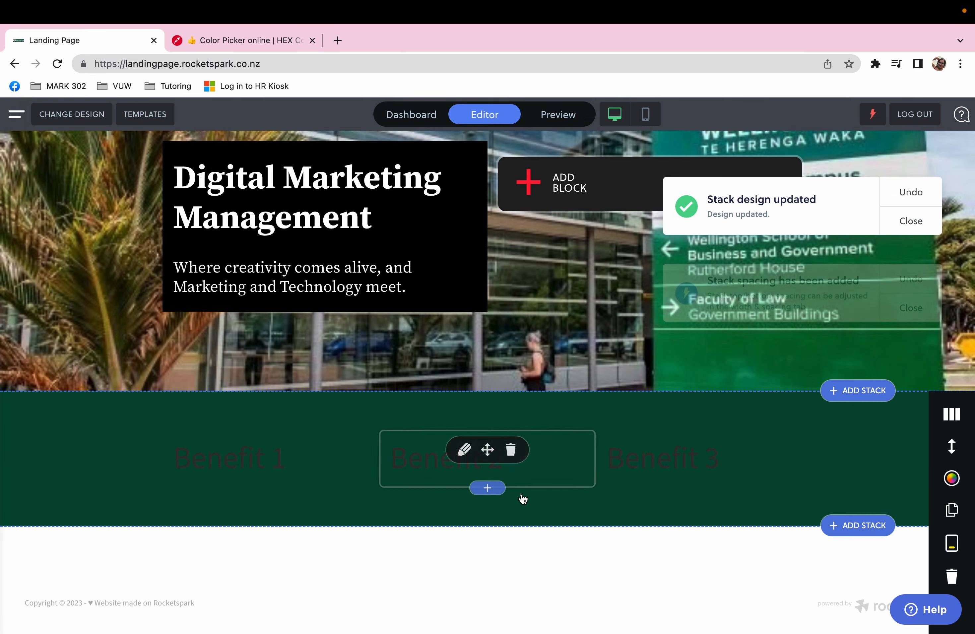
- Set the Big Heading (H1) colour of the benefits stack to white #FFFFFF and save the stack design
left_click(953, 480)
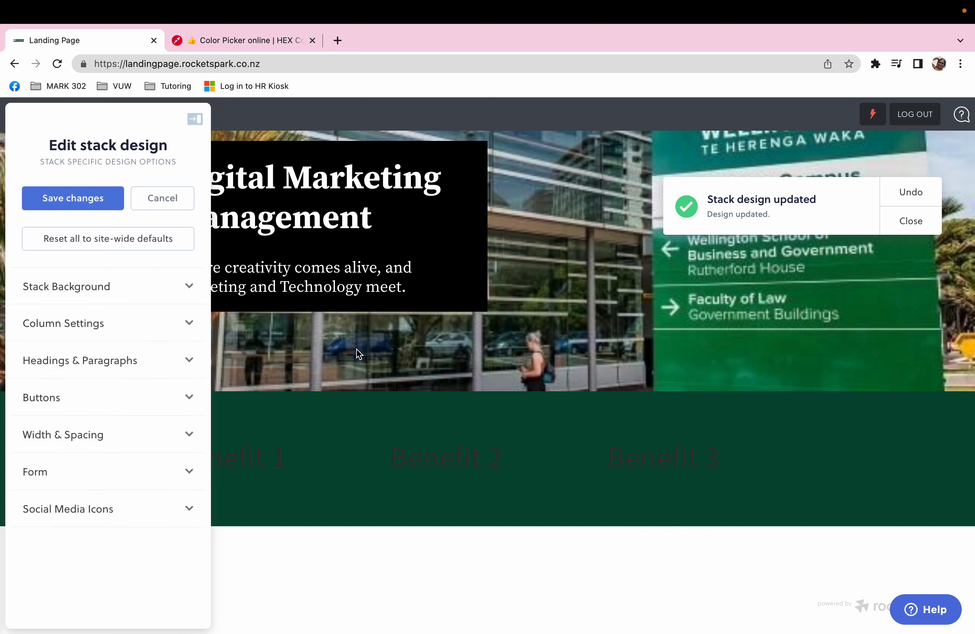
left_click(177, 372)
left_click(184, 357)
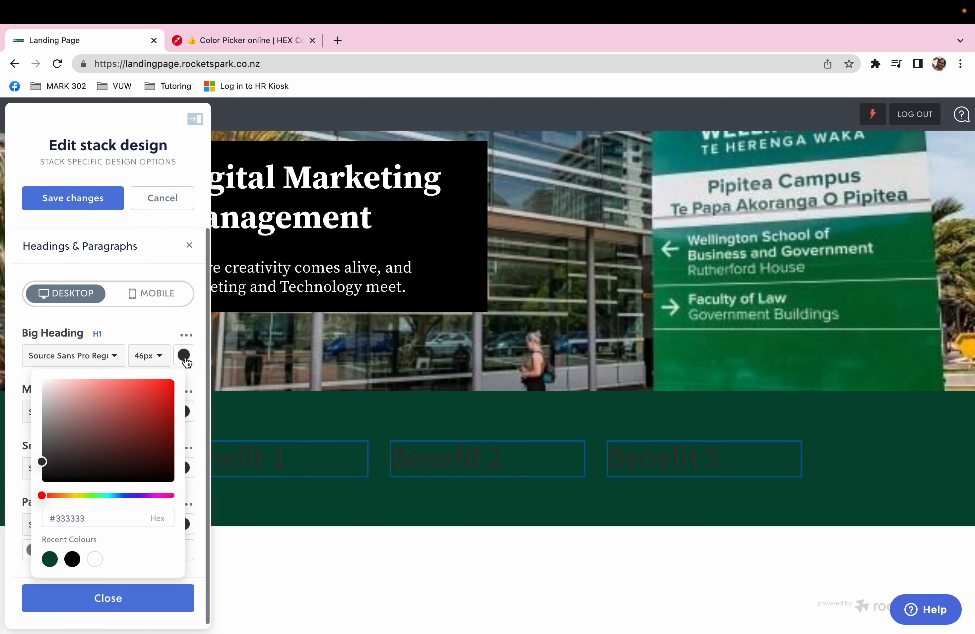
left_click(96, 561)
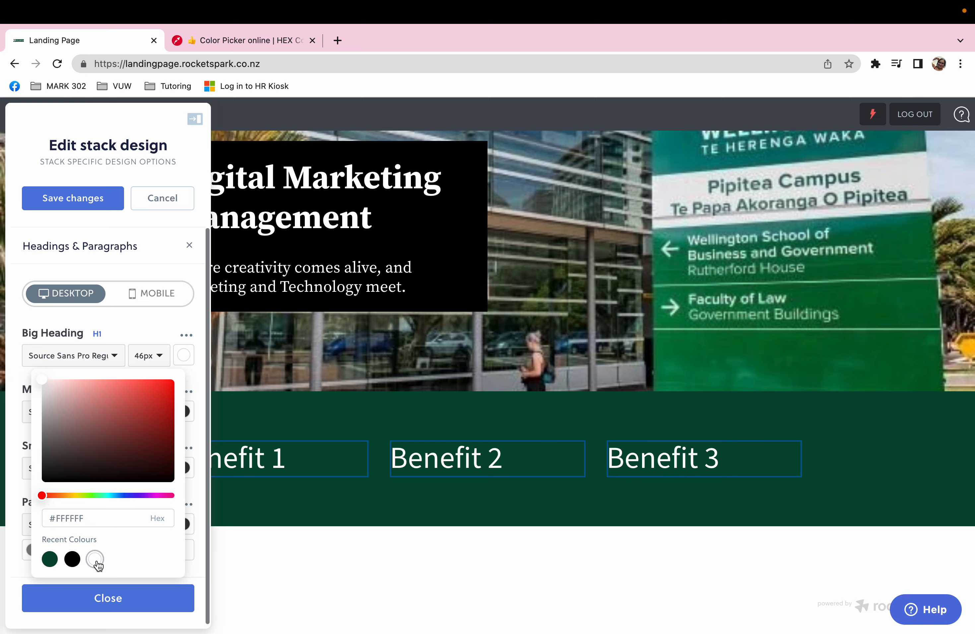
left_click(92, 208)
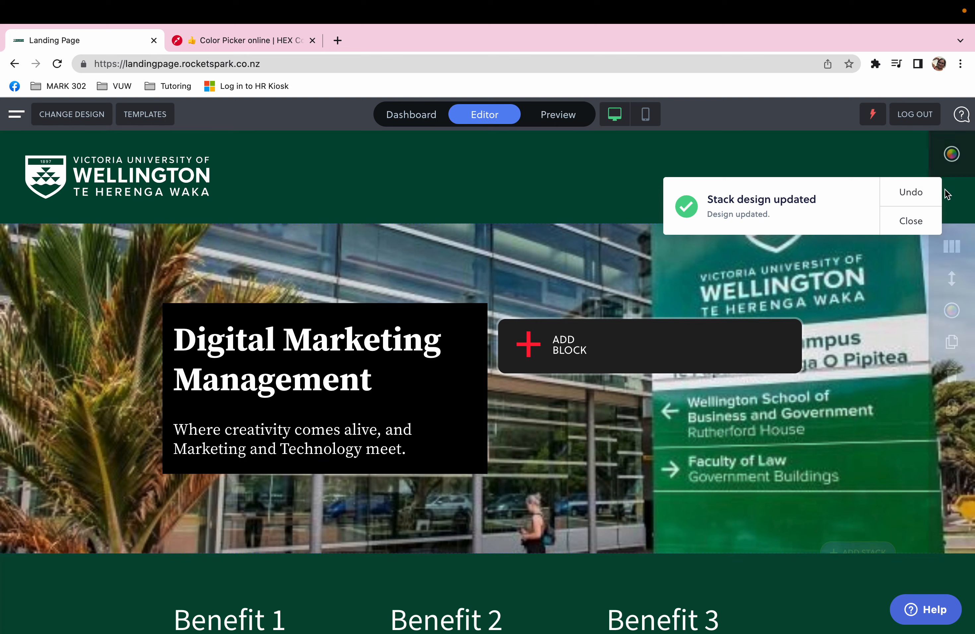
left_click(910, 222)
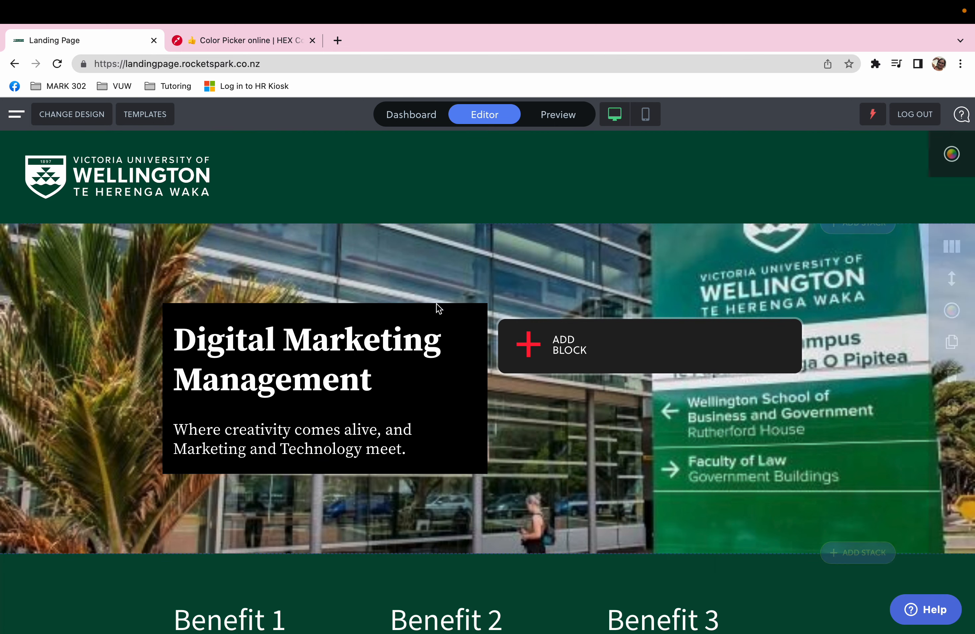
- Look over the benefits stack, check the "5 Landing Page Elements" slide in PowerPoint and return to the landing page in the browser
scroll(501, 516, "down", 3)
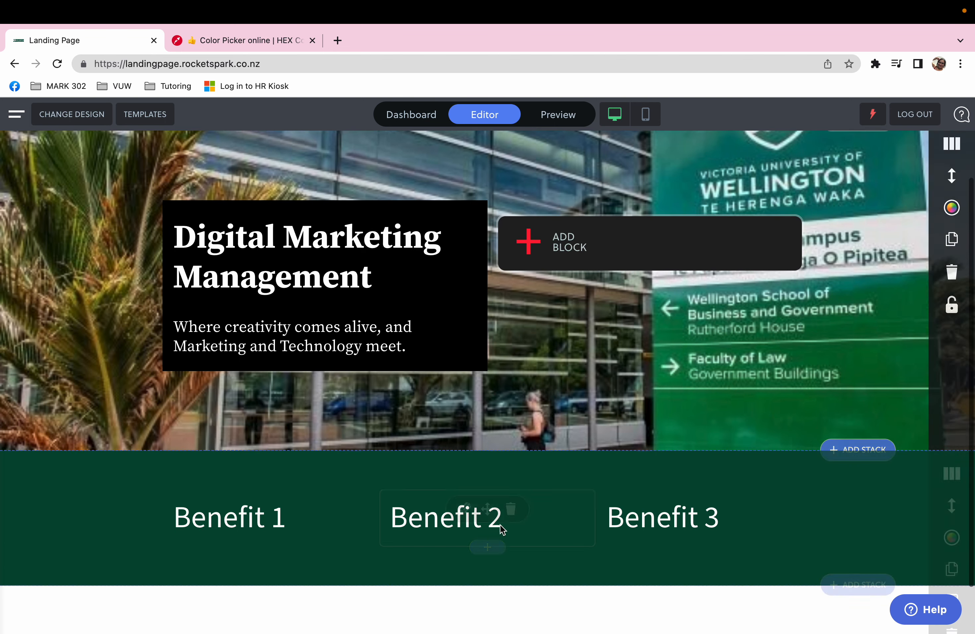
scroll(613, 613, "down", 2)
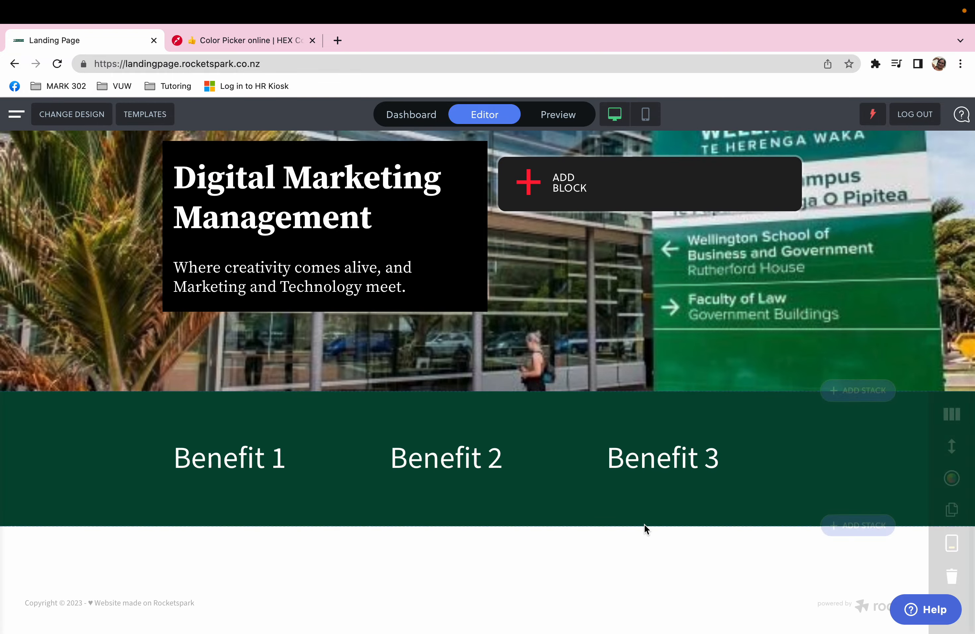
key("ctrl+Left")
key("ctrl+Left")
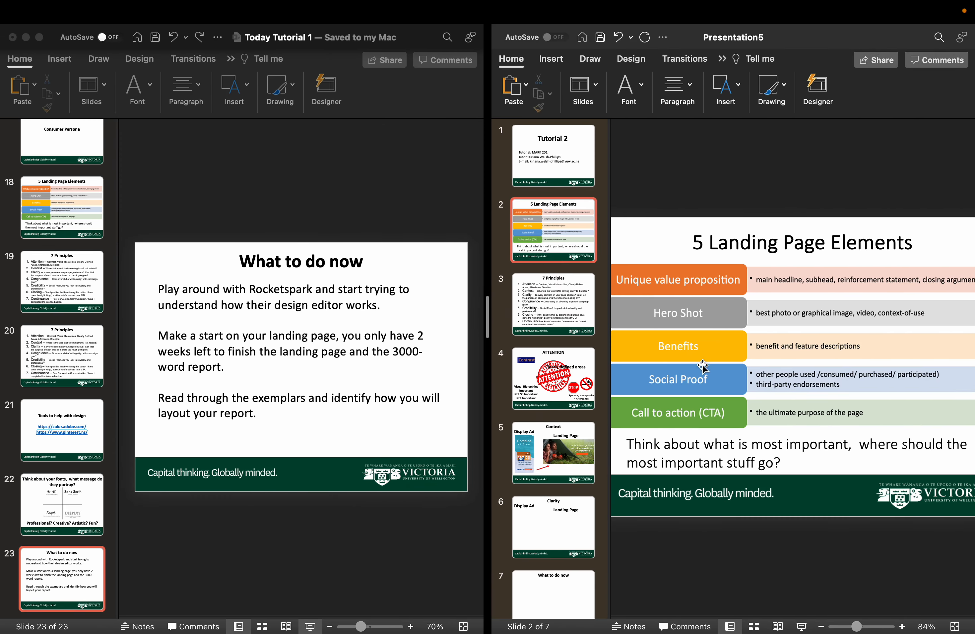
scroll(720, 418, "left", 2)
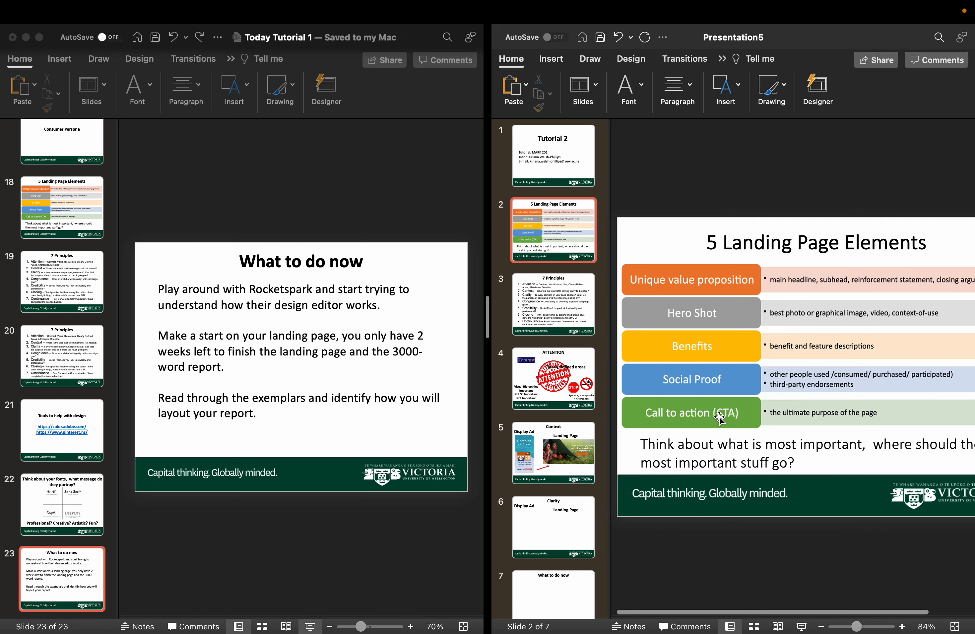
key("ctrl+Up")
left_click(490, 59)
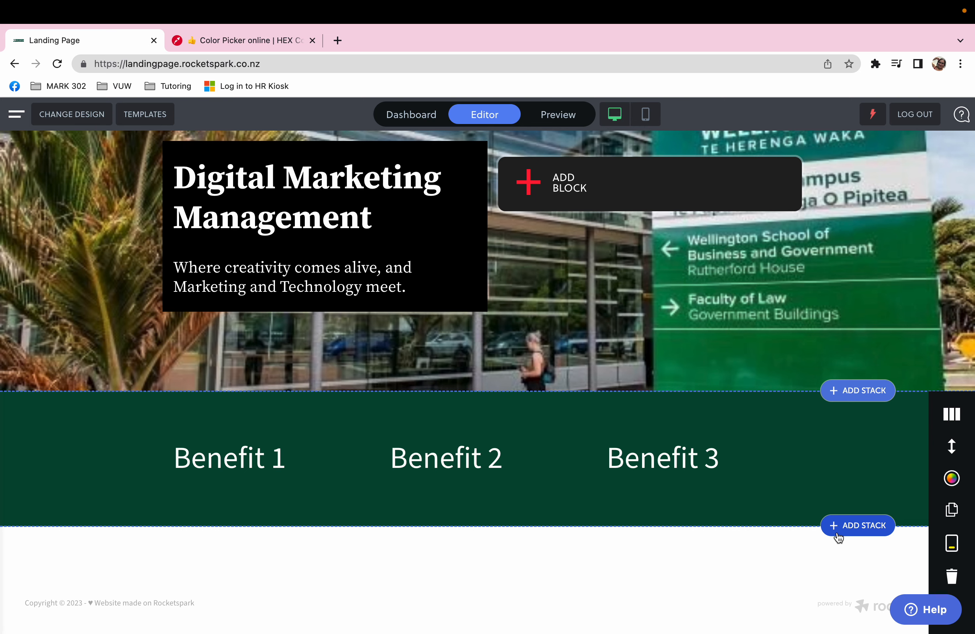
- Add a blank 5 Column stack directly below the benefits stack
left_click(838, 537)
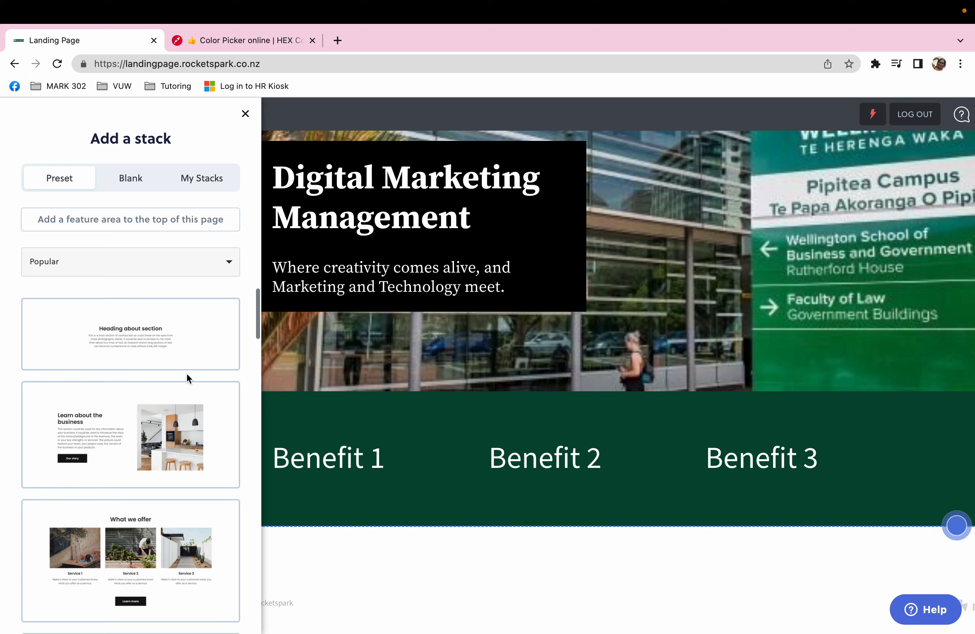
left_click(132, 179)
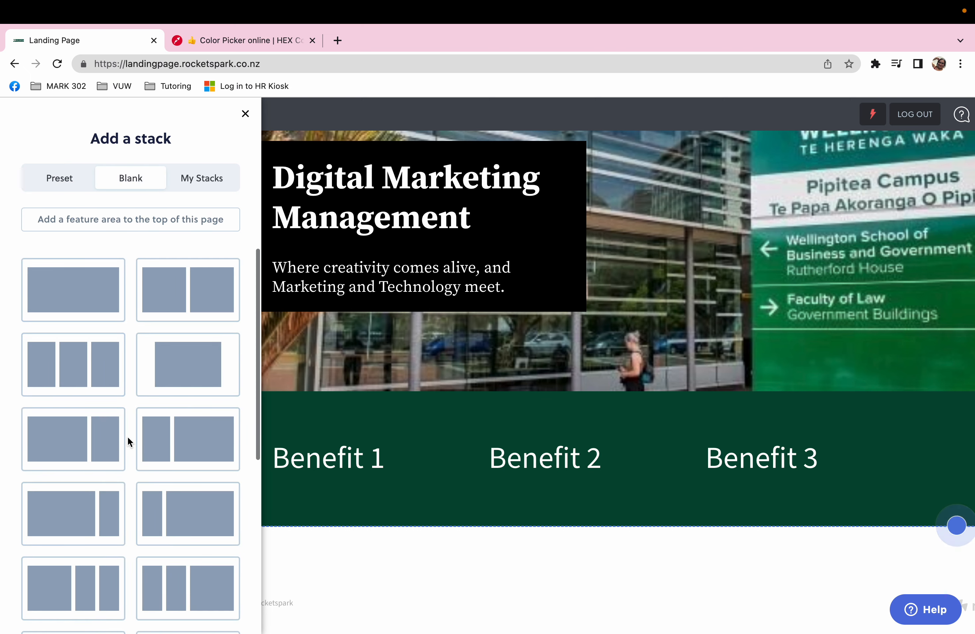
scroll(128, 436, "down", 8)
scroll(127, 436, "down", 3)
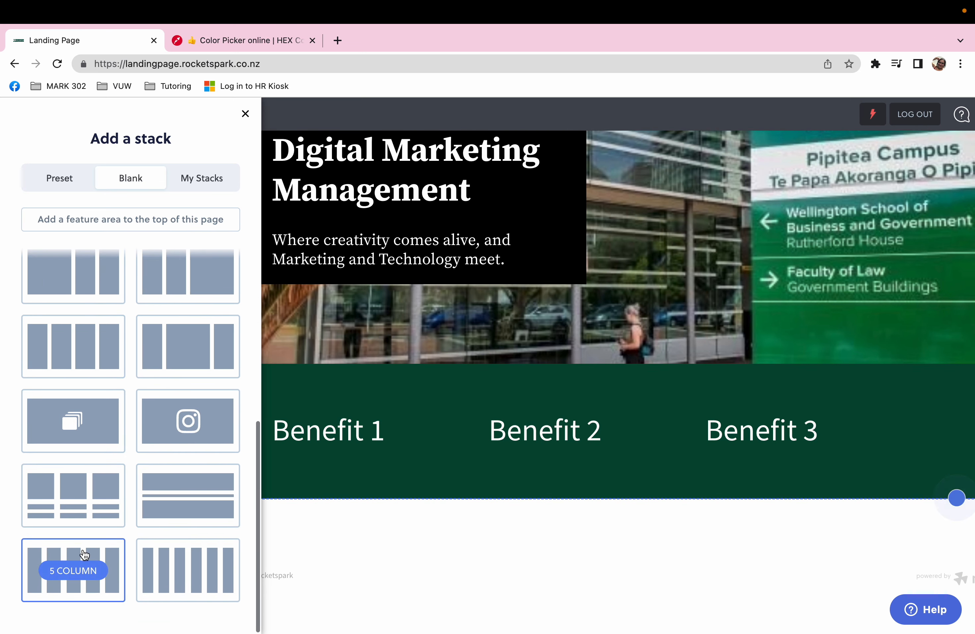
left_click(85, 555)
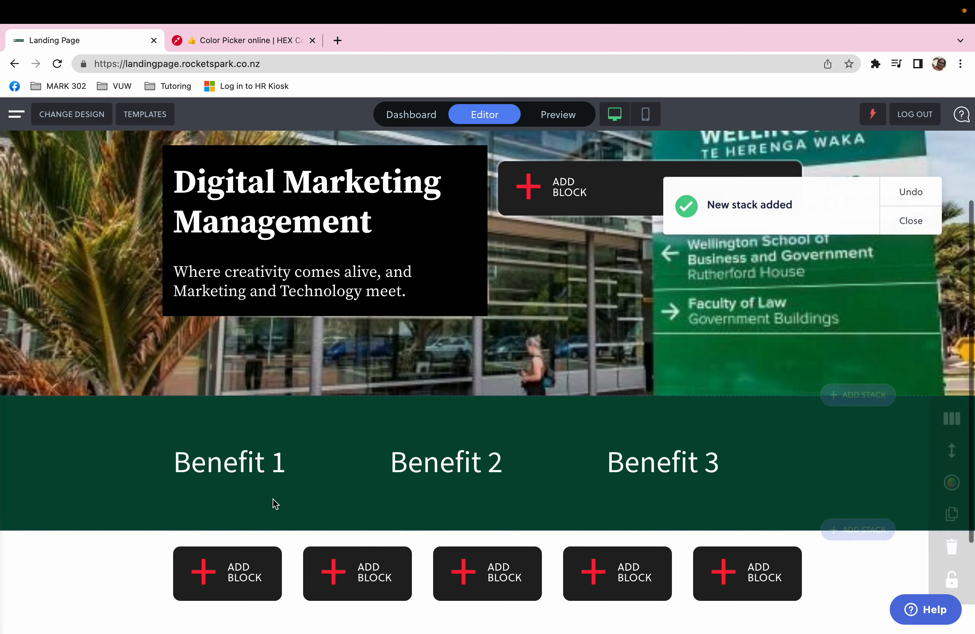
scroll(273, 501, "down", 3)
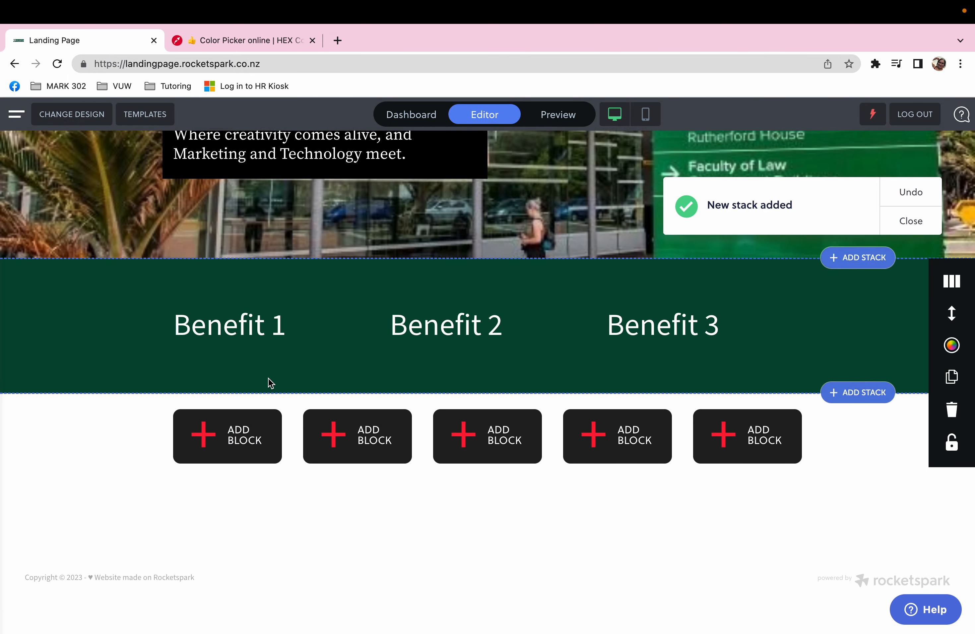
- Add an H3 heading block reading "Social Proof 1" to the first column of the five-column stack and save it
left_click(255, 440)
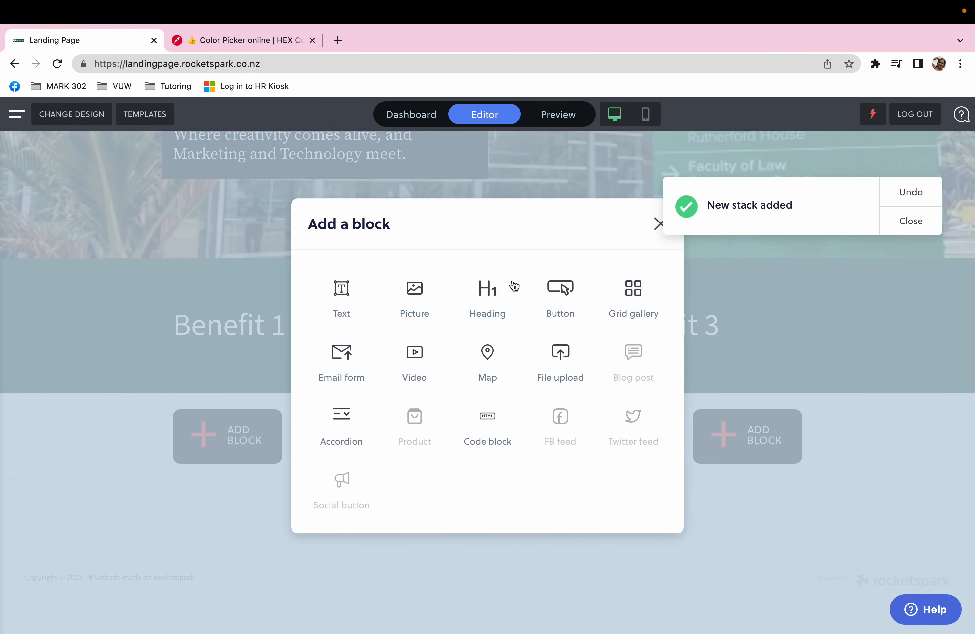
left_click(490, 303)
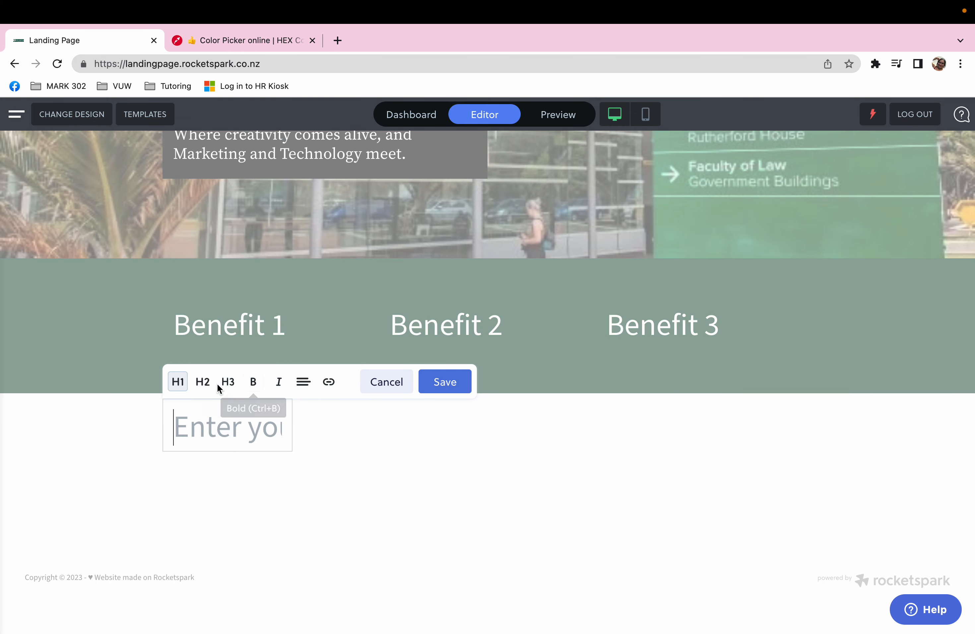
left_click(228, 382)
type("Social Proof 1")
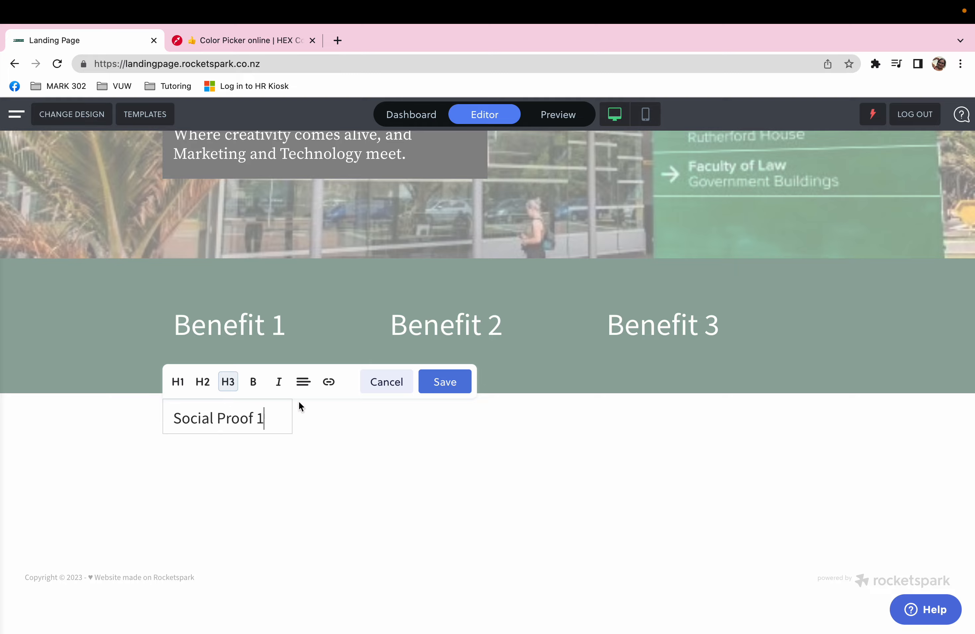
left_click(446, 381)
- Add an H3 heading block reading "Social Proof 2" to the second column of the five-column stack and save it
left_click(363, 427)
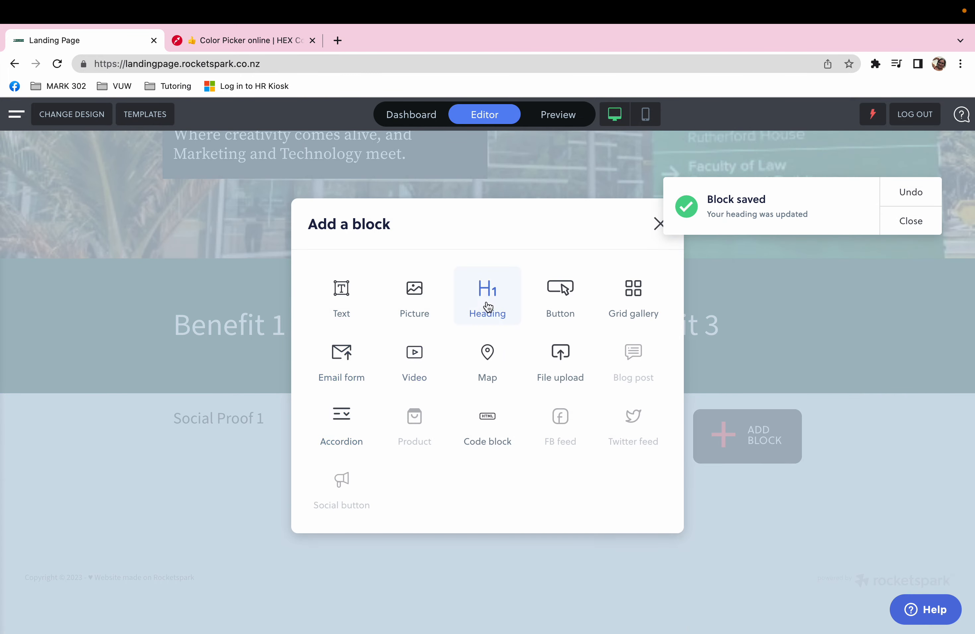
left_click(488, 307)
left_click(358, 381)
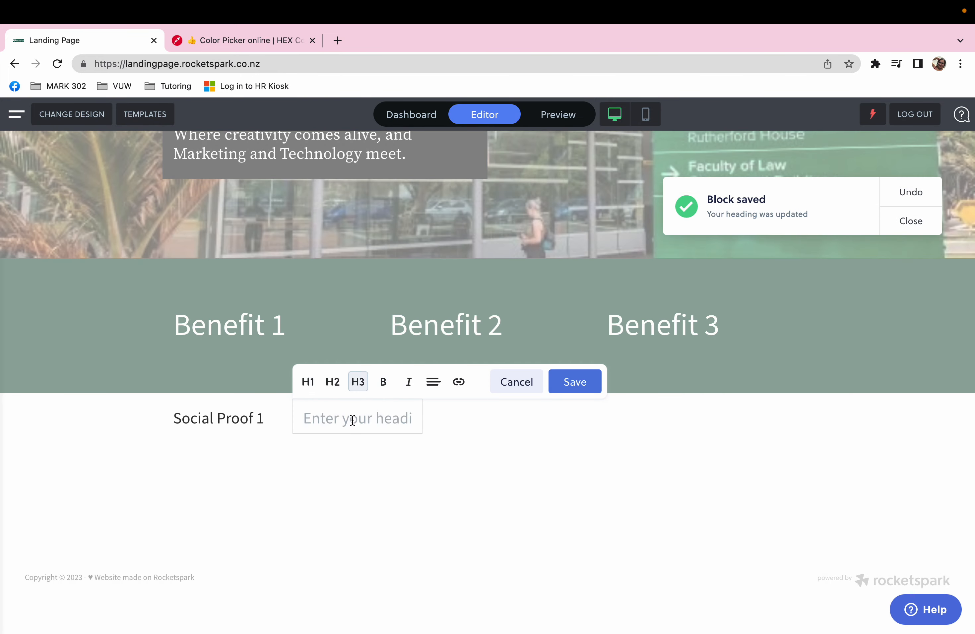
type("Social Proof 2")
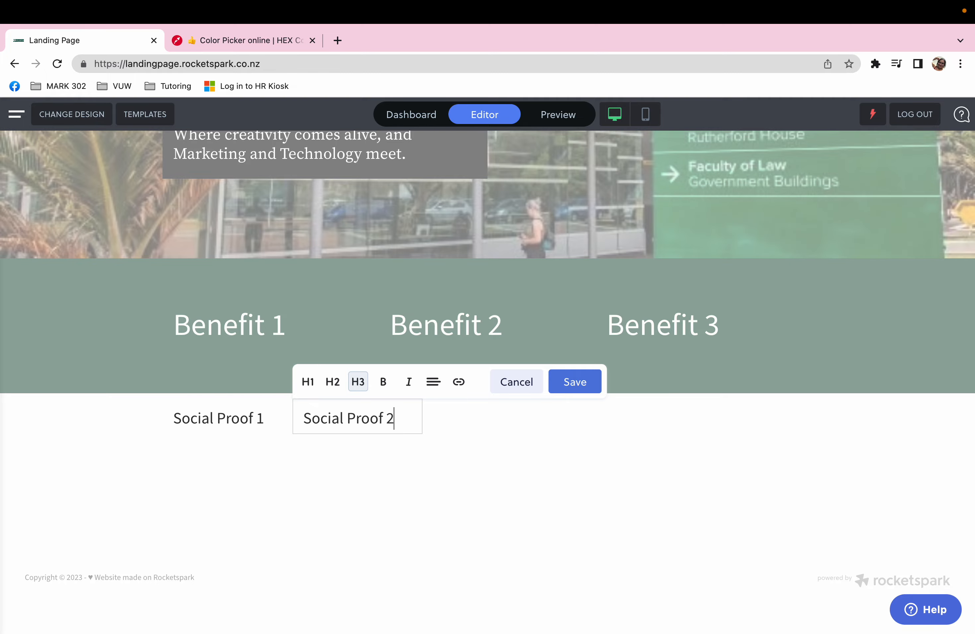
key("Return")
left_click(574, 382)
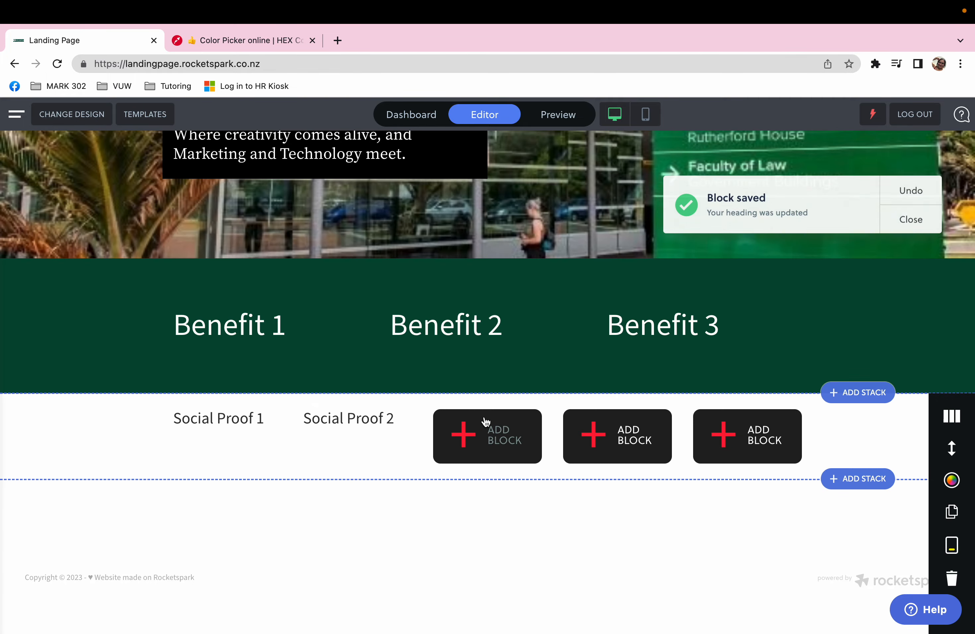
- Add an H3 heading block reading "Social Proof 3" to the third column of the five-column stack and save it
left_click(487, 430)
left_click(480, 297)
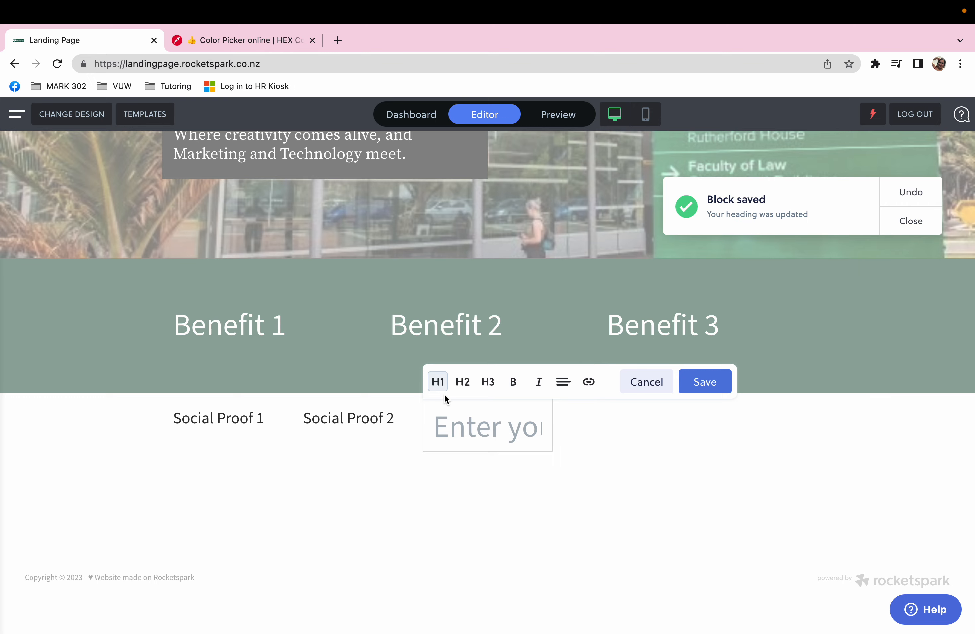
left_click(488, 381)
type("Socia")
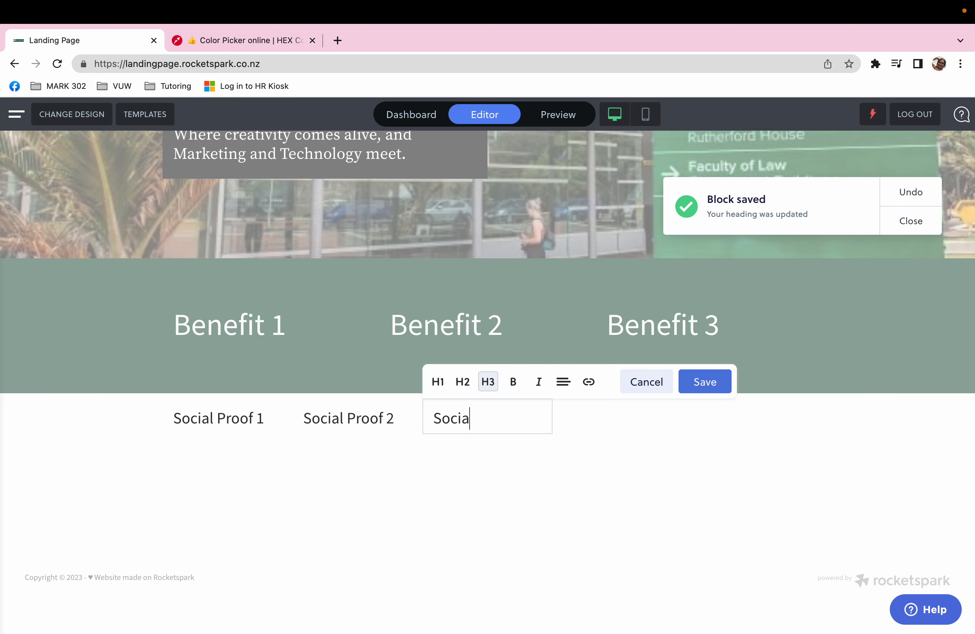
type("l Proof 3")
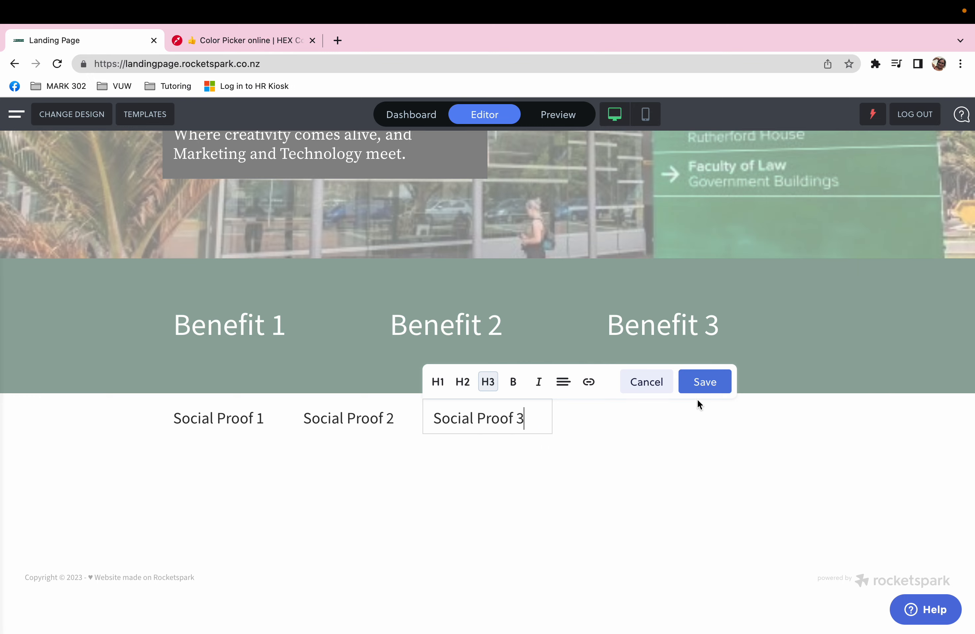
left_click(706, 387)
- Add an H3 heading block reading "Social Proof 4" to the fourth column of the five-column stack and save it
left_click(630, 436)
left_click(498, 303)
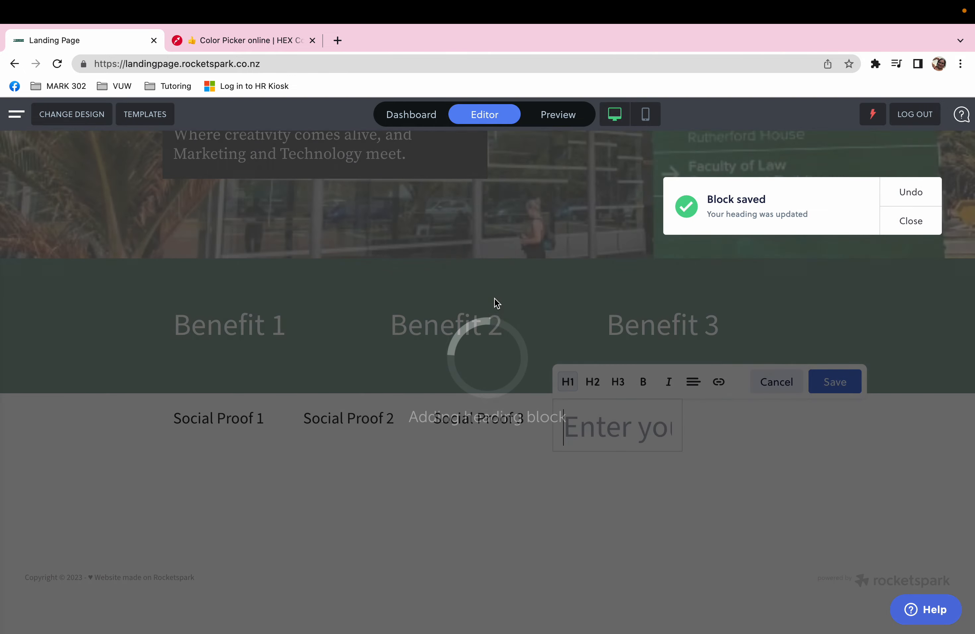
left_click(621, 387)
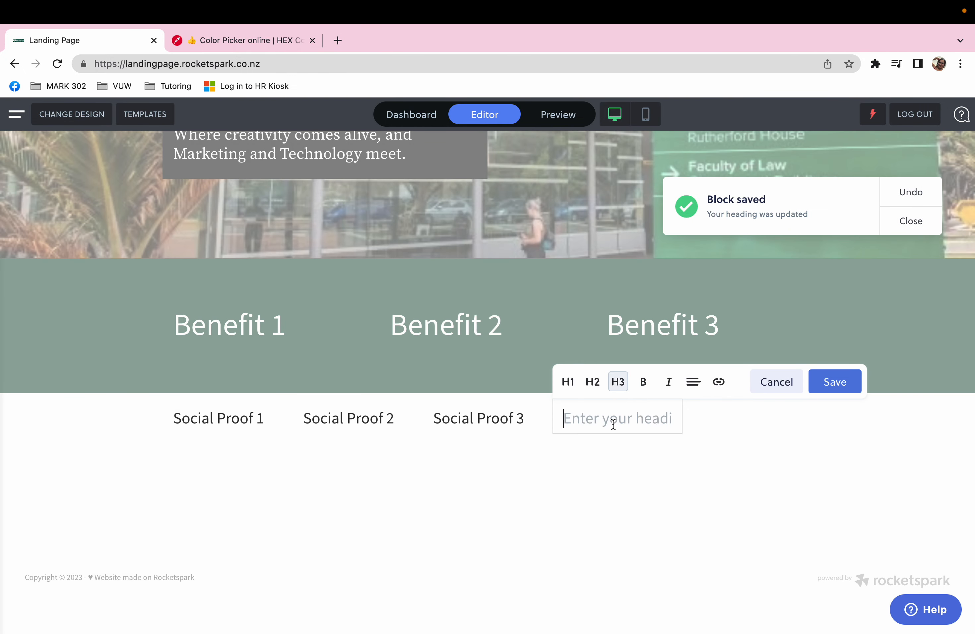
type("Social")
key("BackSpace")
key("BackSpace")
key("BackSpace")
key("BackSpace")
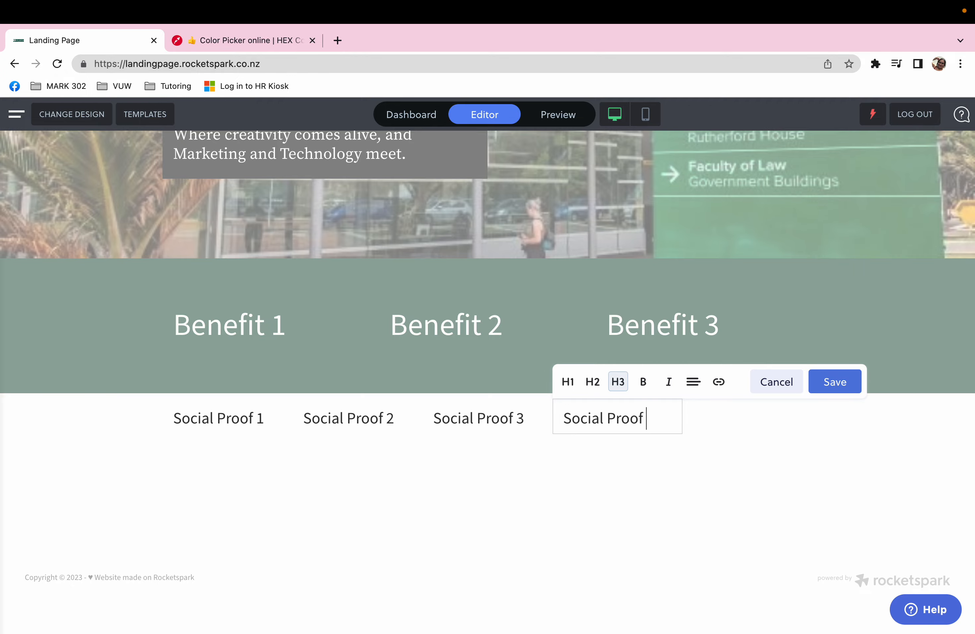
left_click(839, 389)
- Add an H3 heading block reading "Social Proof 5" to the fifth column of the five-column stack and save it
left_click(746, 437)
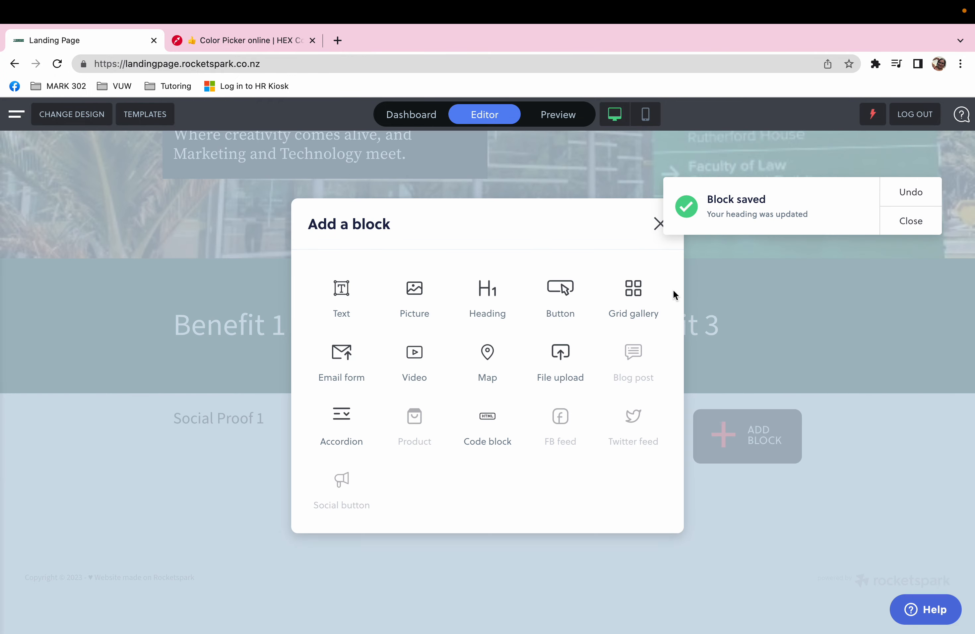
left_click(509, 287)
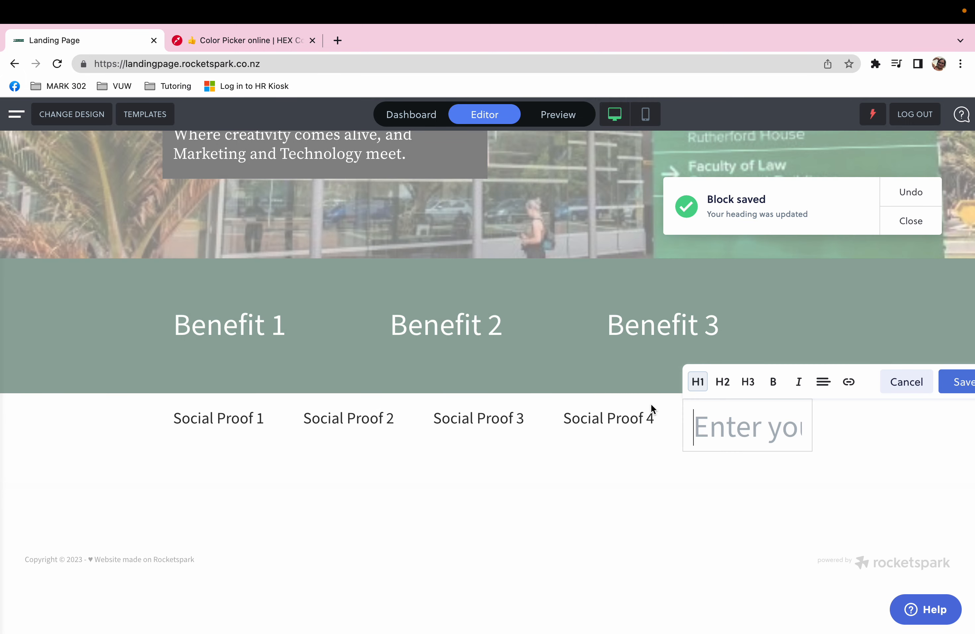
left_click(742, 385)
type("Socia")
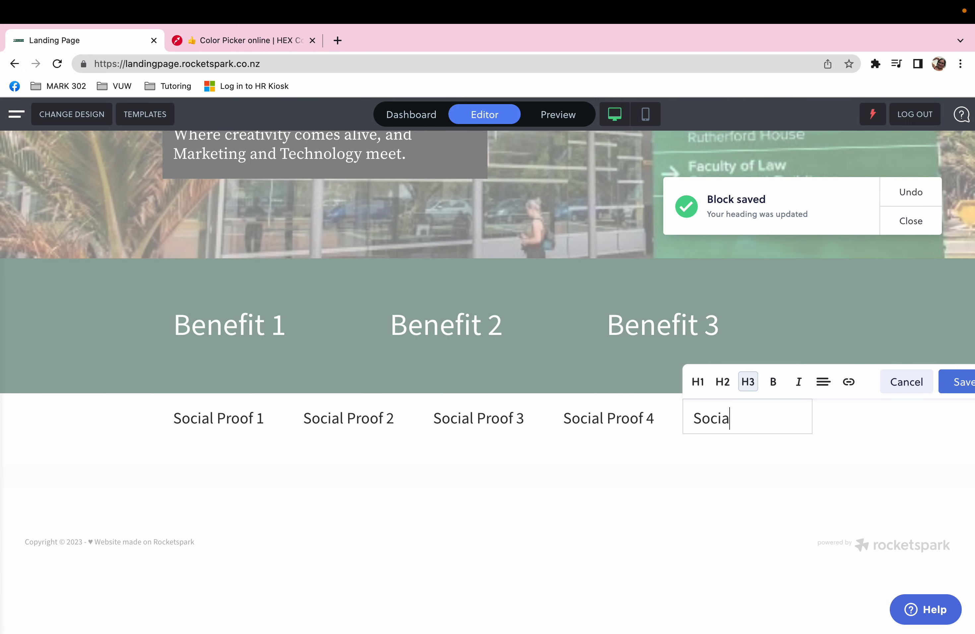
type("l Proof 5")
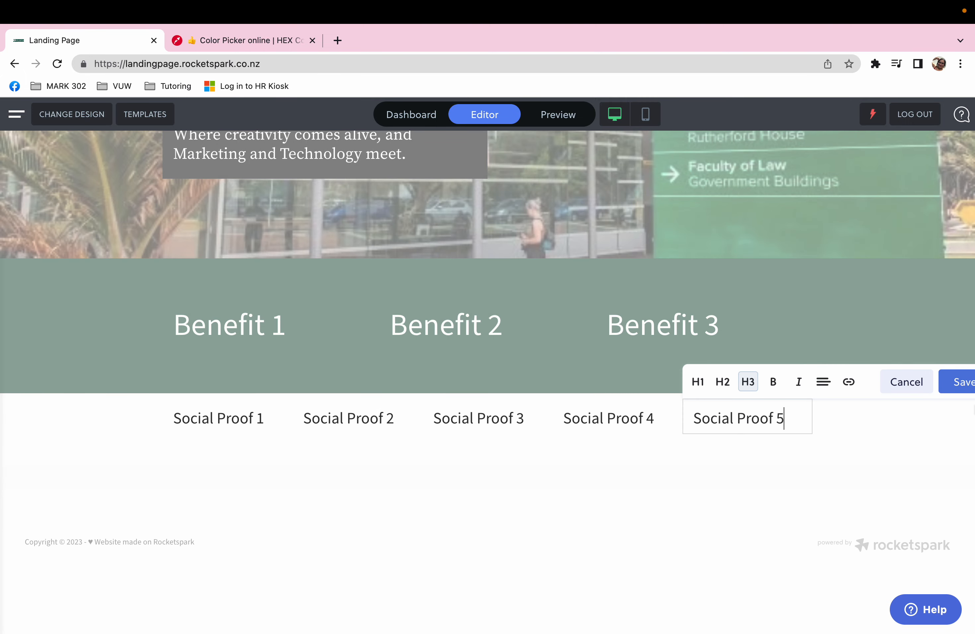
left_click(957, 382)
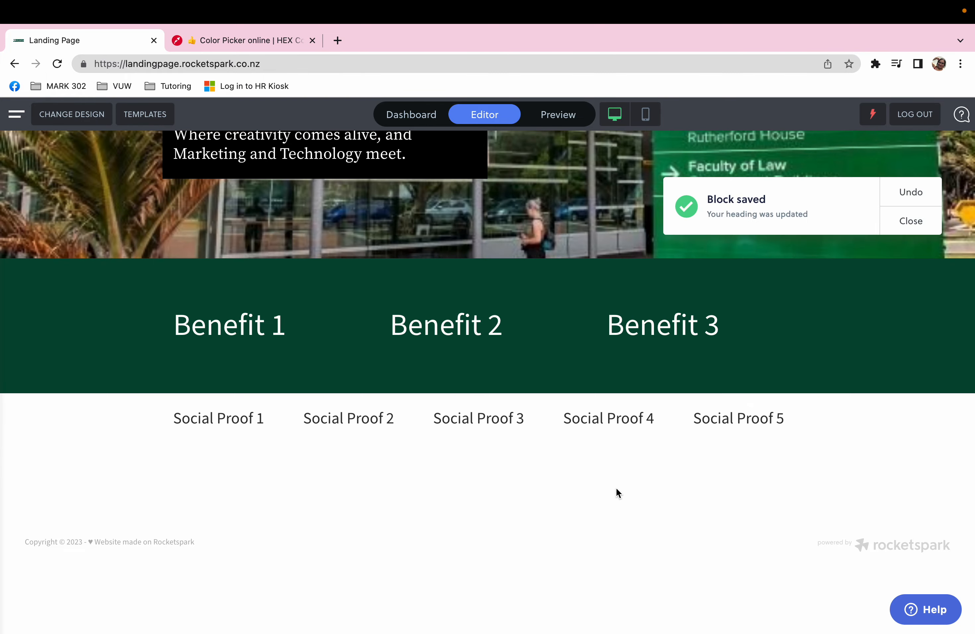
- Look over the landing page from the logo header and hero stack down to the benefits and social proof stacks
scroll(616, 488, "up", 5)
scroll(617, 489, "down", 3)
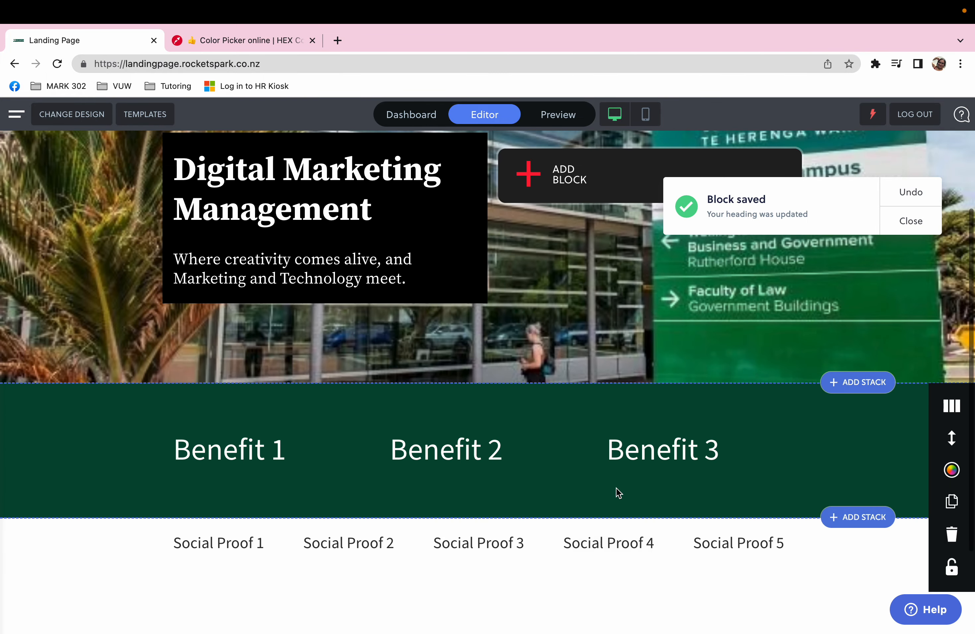
left_click(921, 227)
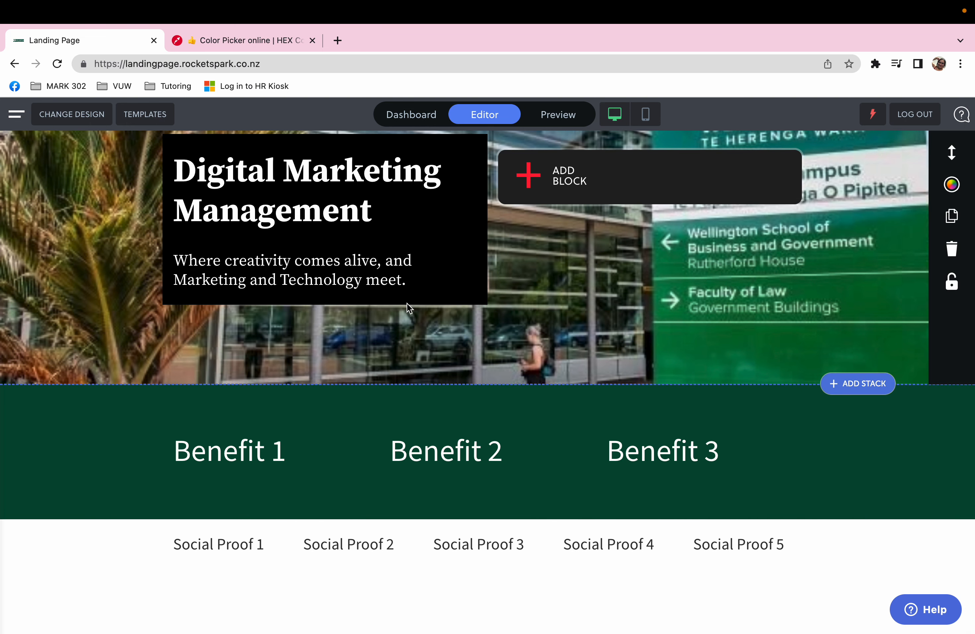
scroll(407, 307, "up", 2)
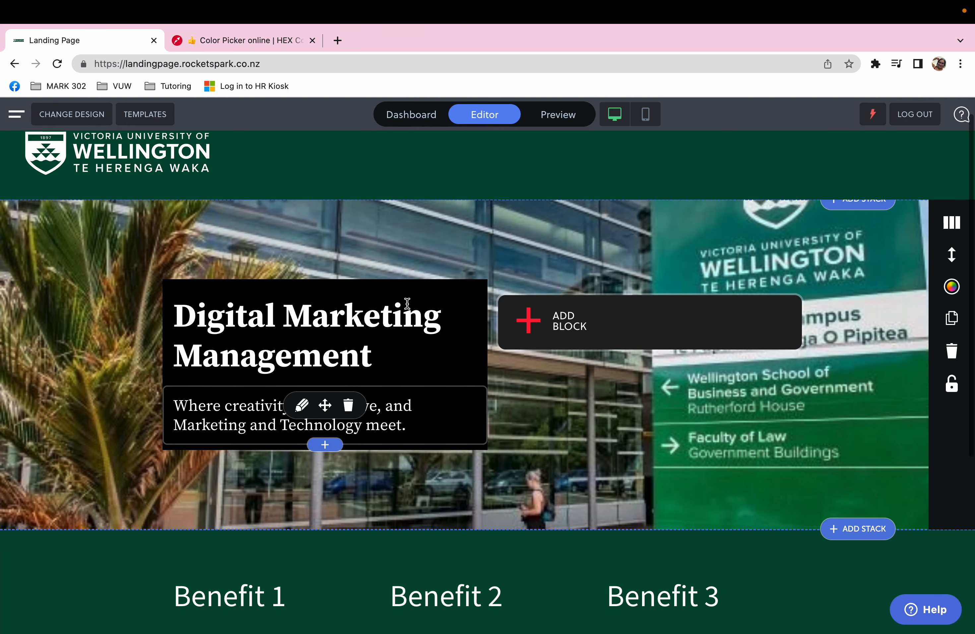
scroll(406, 326, "down", 3)
scroll(405, 321, "down", 3)
scroll(406, 321, "up", 5)
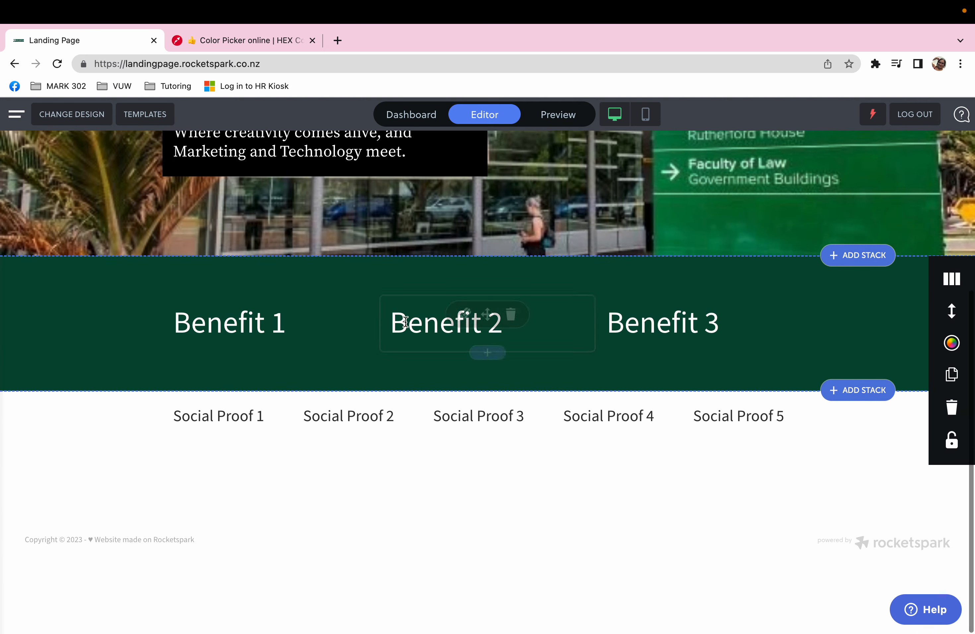
scroll(405, 323, "down", 2)
scroll(404, 321, "down", 1)
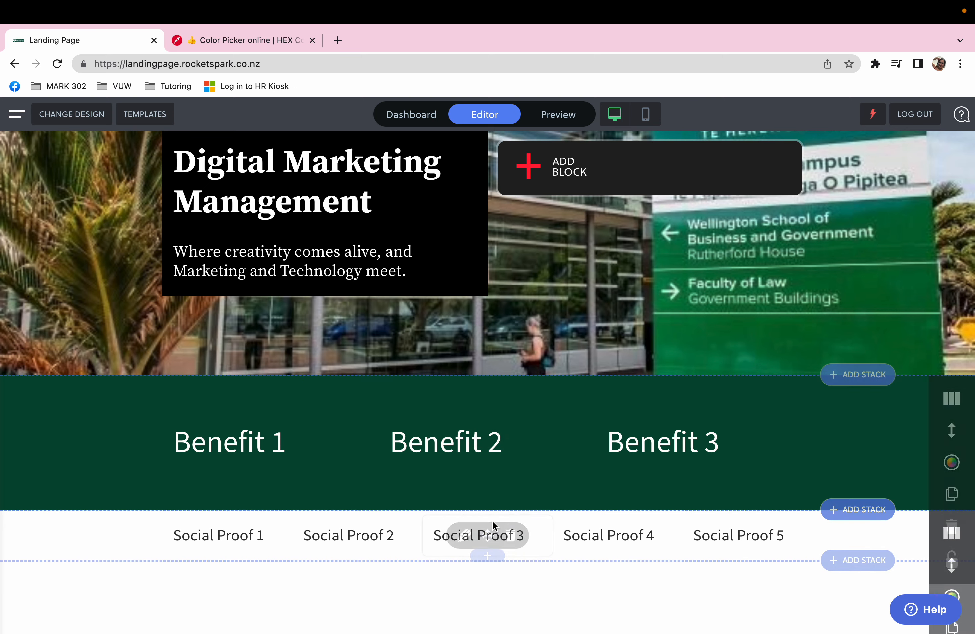
- Add the preset "Heading about section" stack between the benefits and social proof stacks and clear its placeholder paragraph
left_click(841, 520)
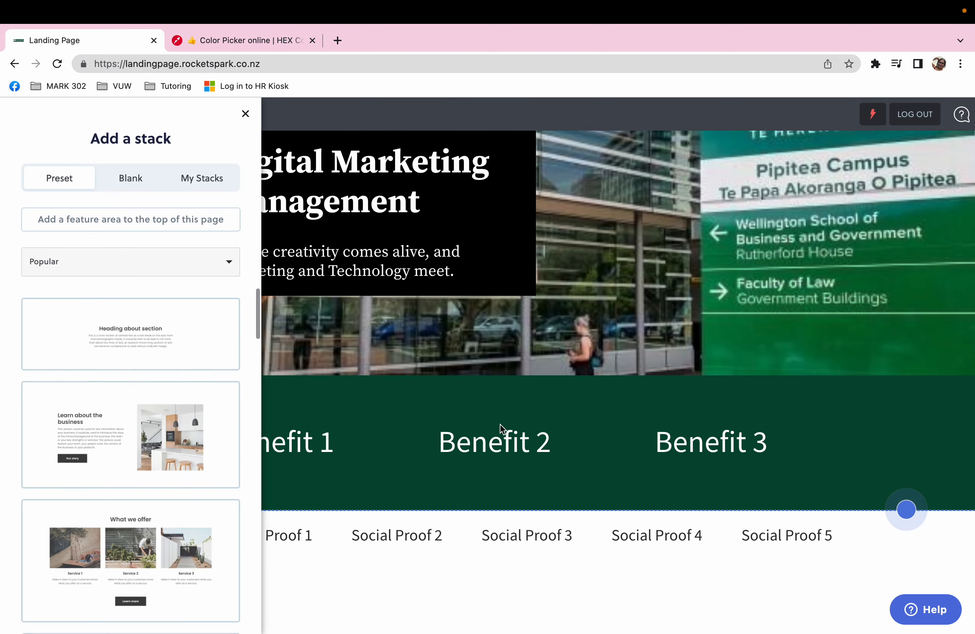
left_click(159, 352)
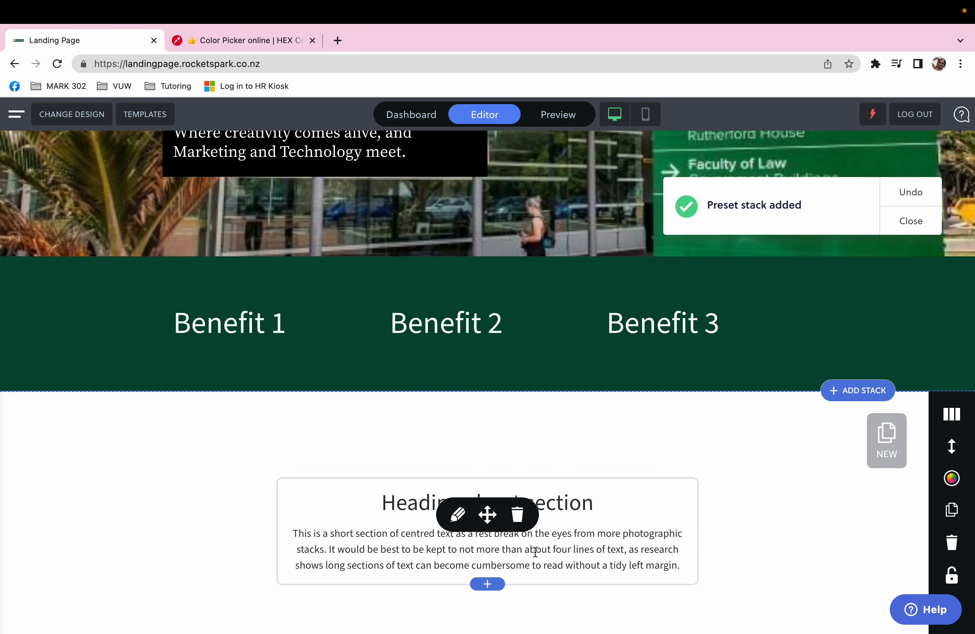
left_click(454, 515)
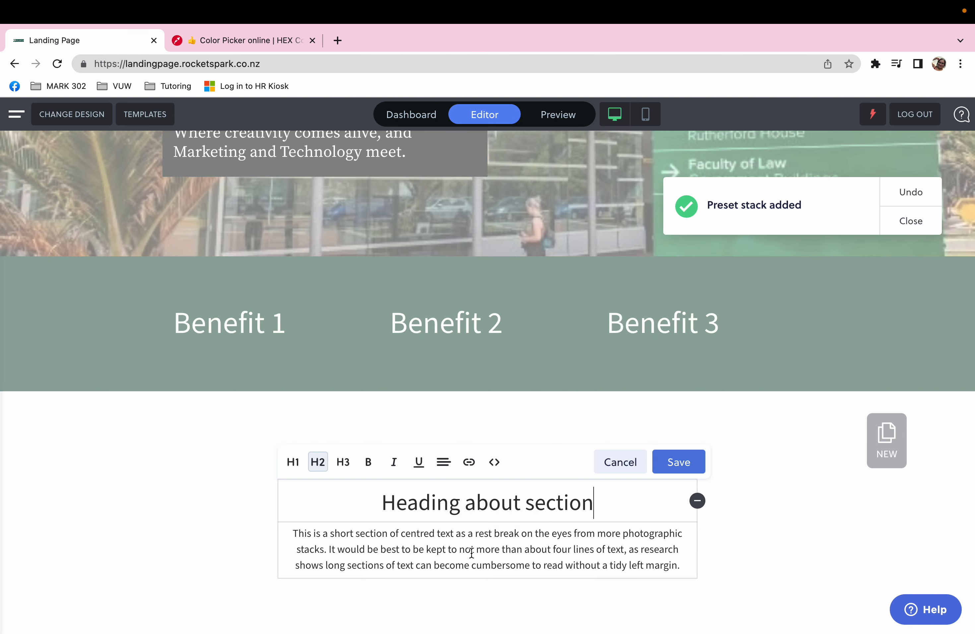
triple_click(472, 553)
key("BackSpace")
- Replace the heading text of the new preset stack with "Unique Value Proposition"
left_click(479, 494)
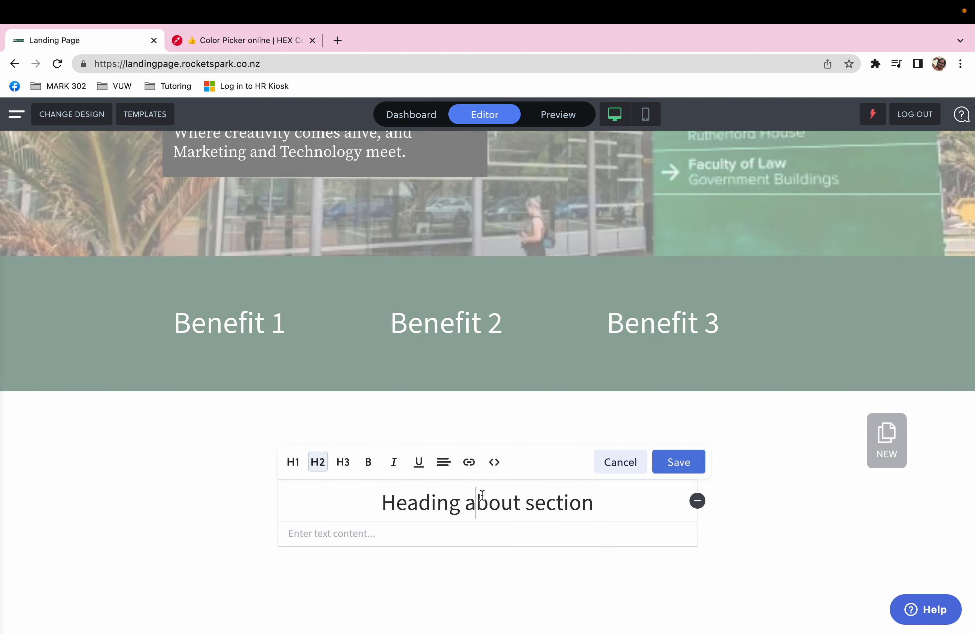
triple_click(482, 494)
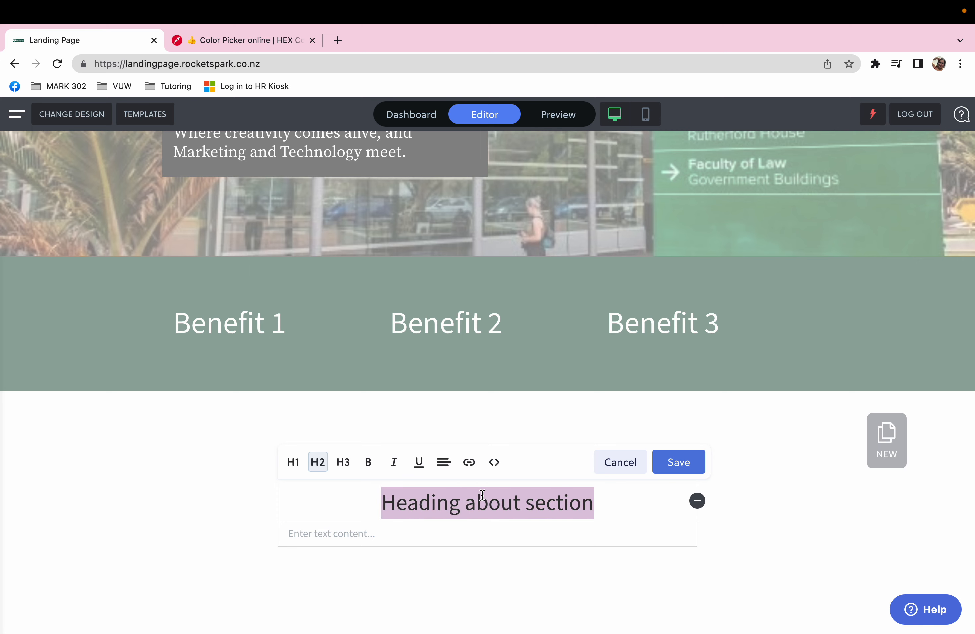
type("Unique")
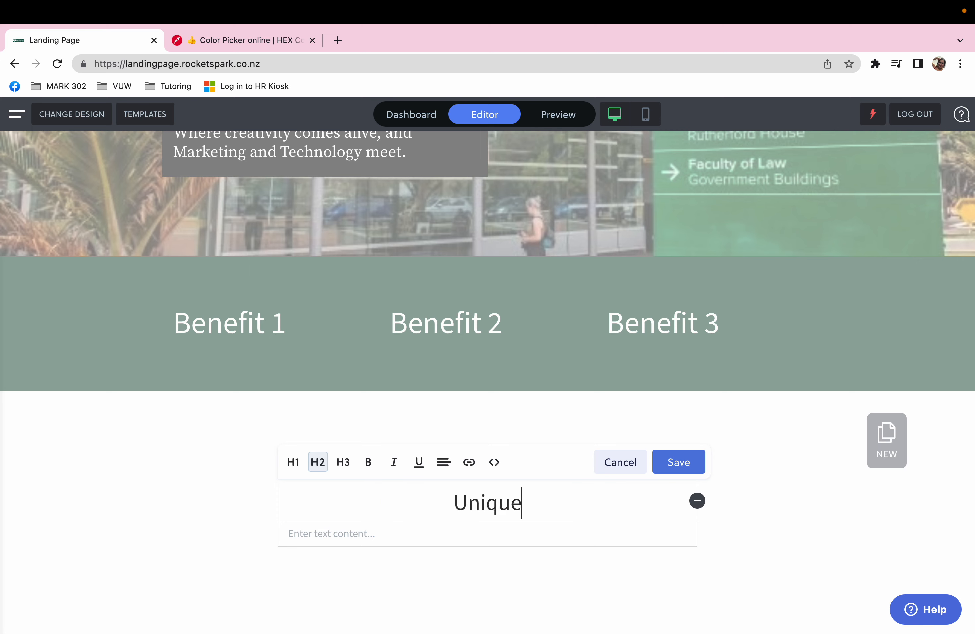
type(" Valuie")
key("BackSpace")
key("BackSpace")
type("e POr")
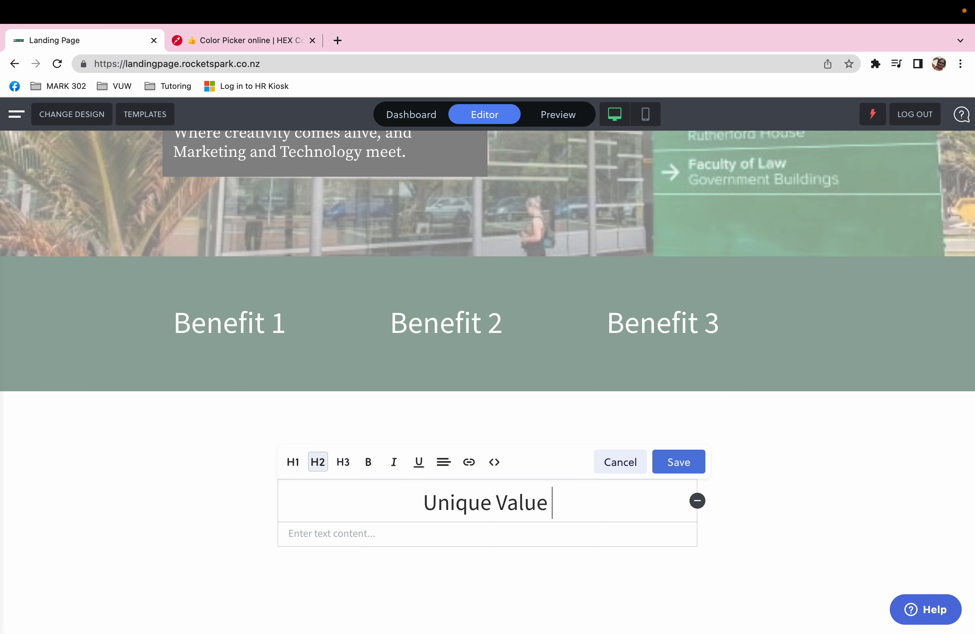
key("BackSpace")
key("BackSpace")
type("roposition")
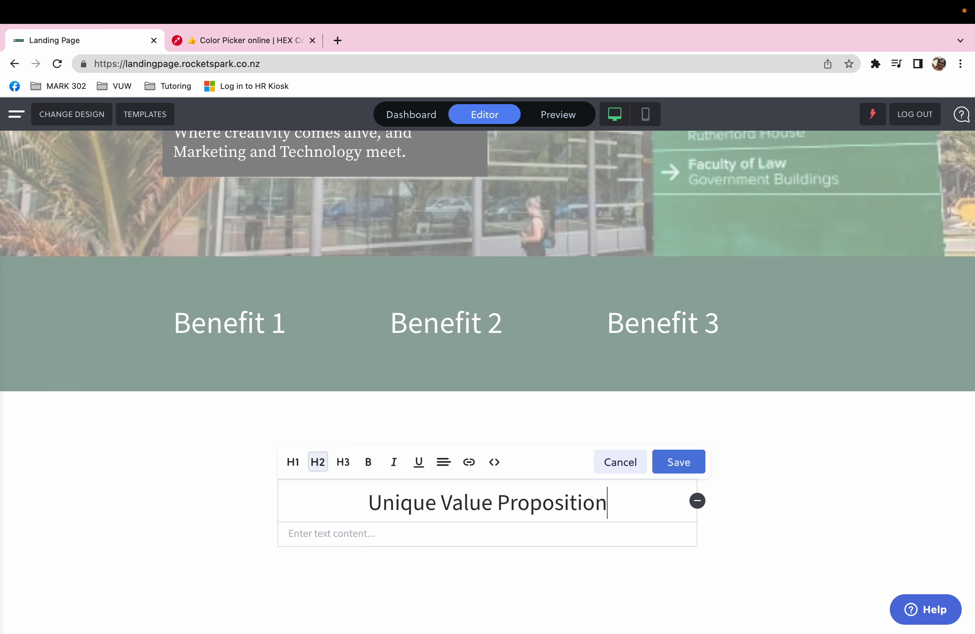
- Enter "Reinforcement Statement" as centred body text under the Unique Value Proposition heading and save the text block
left_click(462, 535)
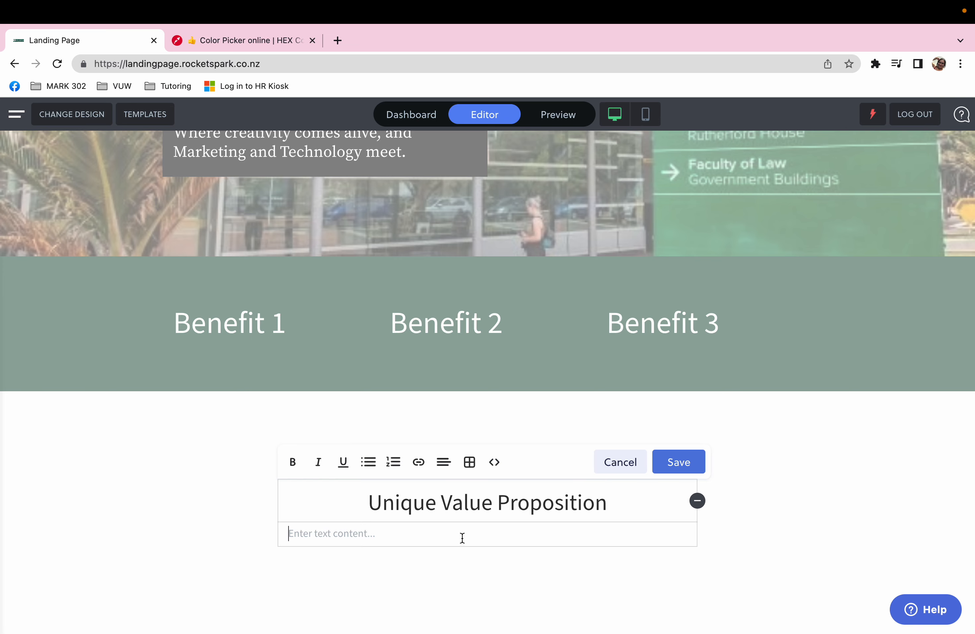
type("Reinforcement Sta")
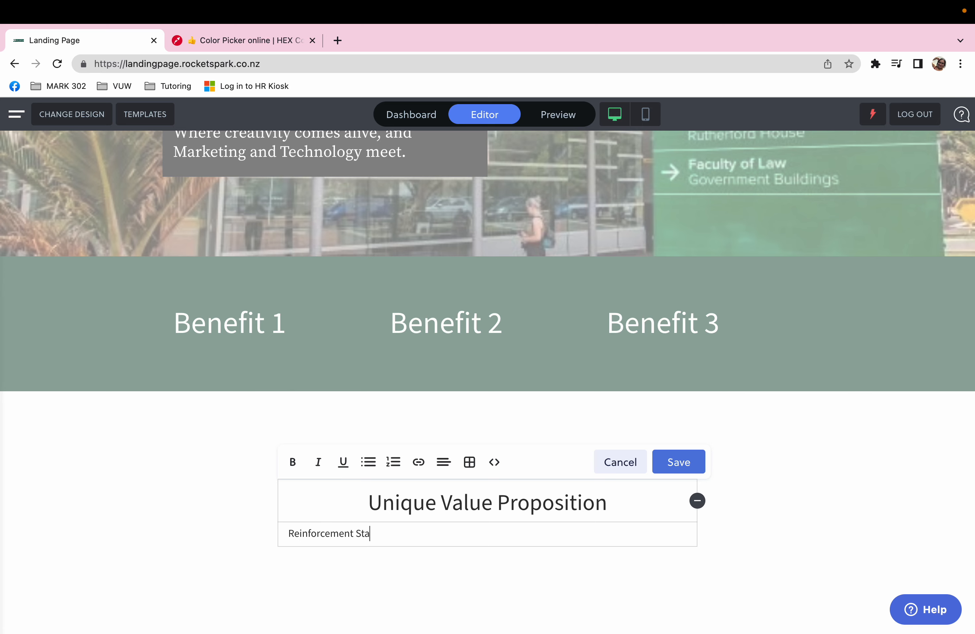
type("tement")
left_click(438, 463)
left_click(491, 523)
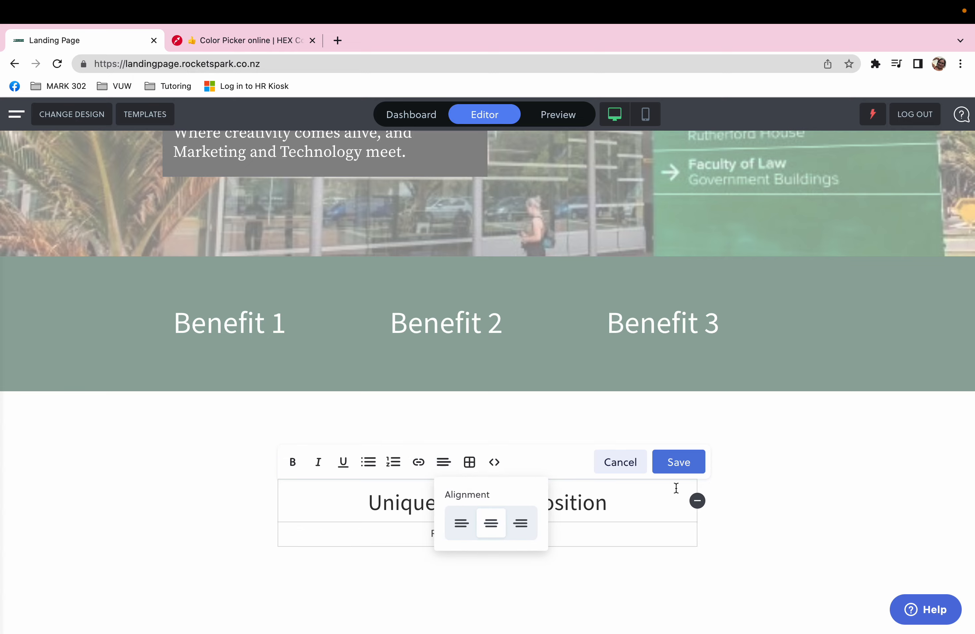
left_click(675, 468)
scroll(588, 568, "down", 3)
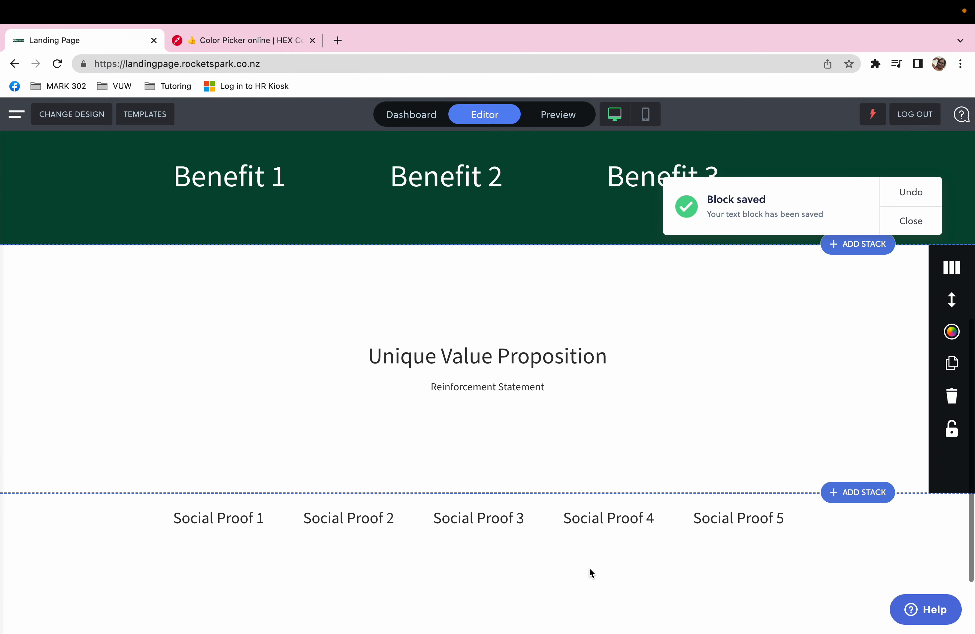
- Review the "5 Landing Page Elements" slide in PowerPoint and return to the landing page in the browser
scroll(589, 567, "up", 5)
scroll(589, 568, "down", 5)
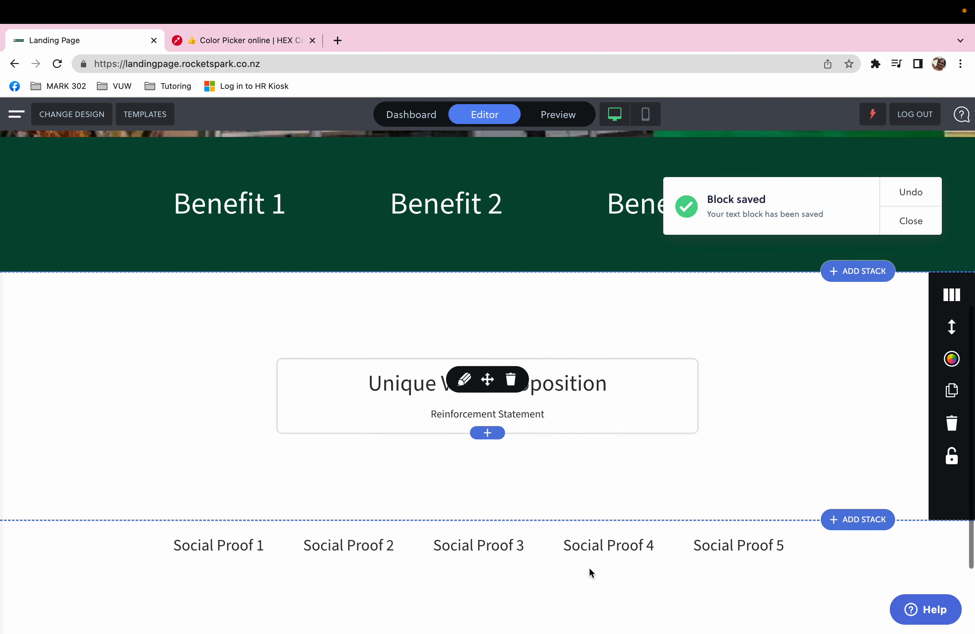
scroll(589, 567, "down", 2)
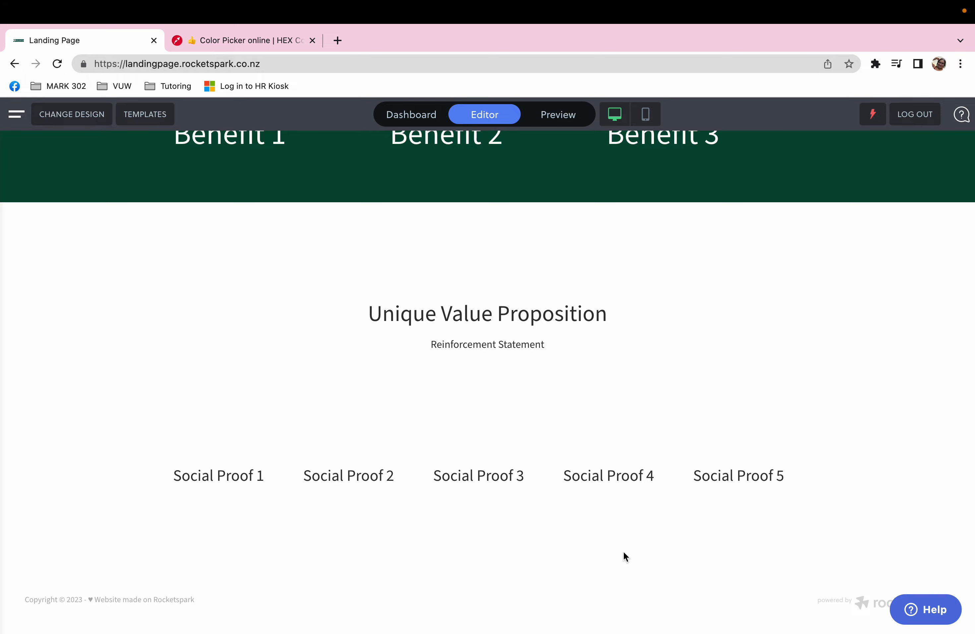
key("ctrl+Up")
left_click_drag(274, 71, 409, 62)
left_click(370, 62)
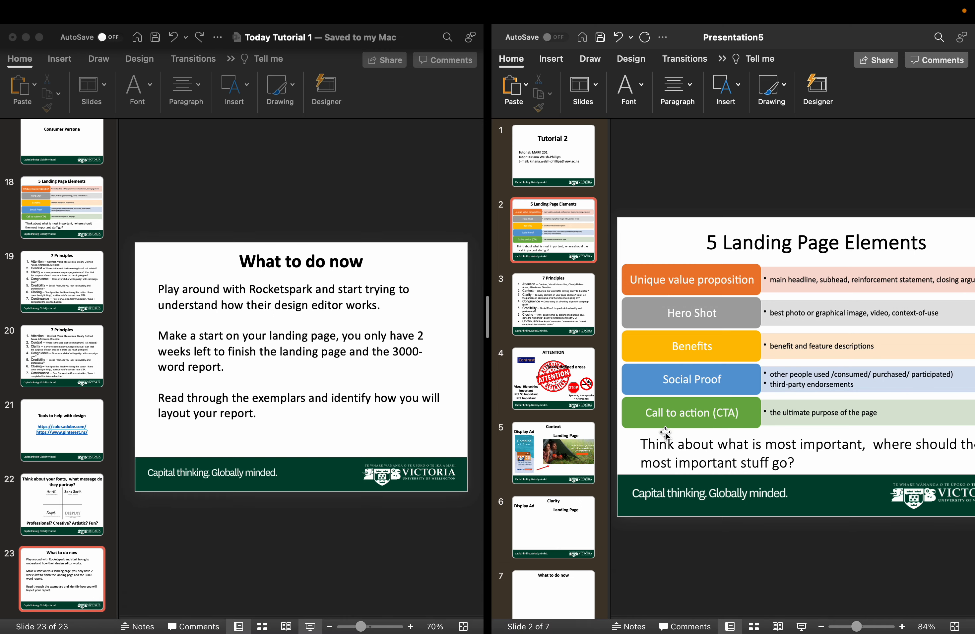
key("ctrl+Right")
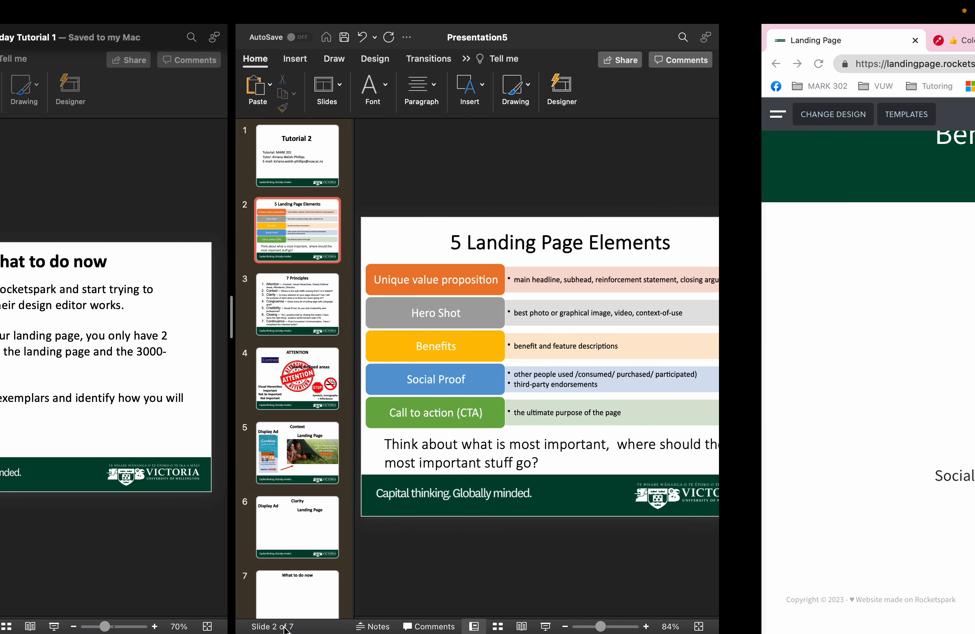
- Look over the landing page's hero, benefits, unique value proposition and social proof stacks for any missing landing page element
scroll(429, 422, "up", 4)
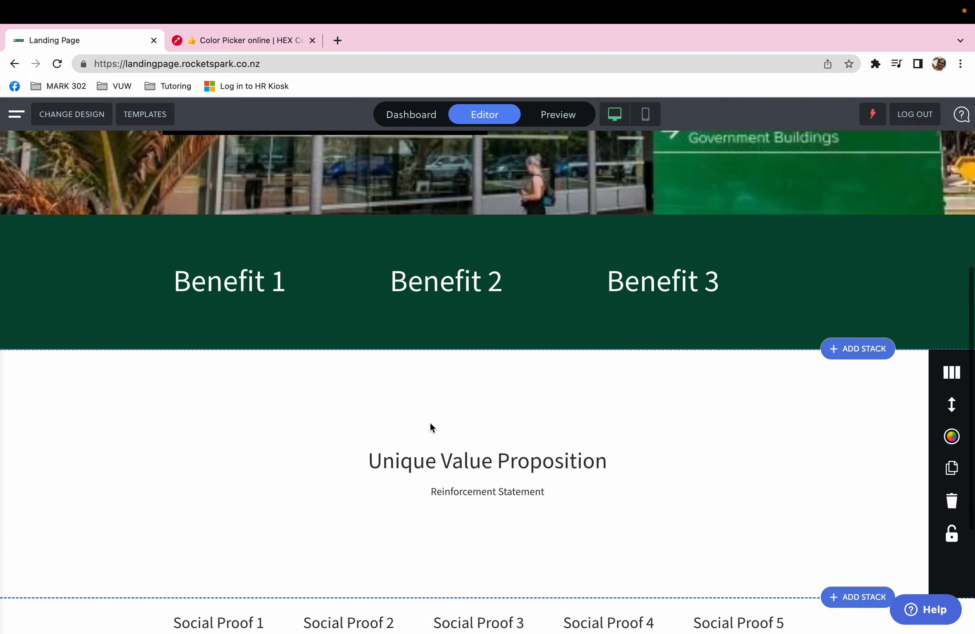
scroll(430, 422, "up", 6)
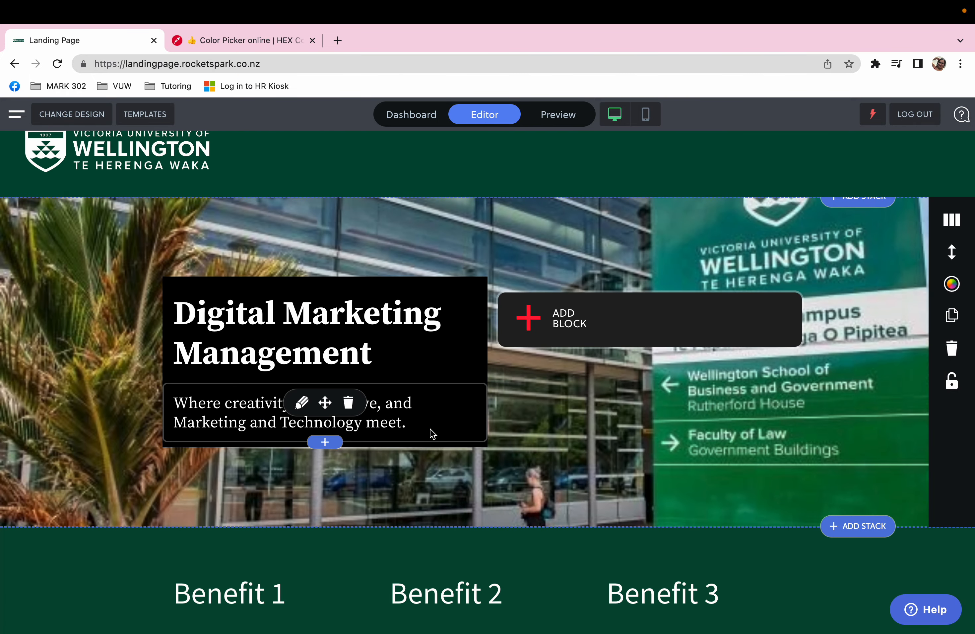
scroll(379, 607, "down", 10)
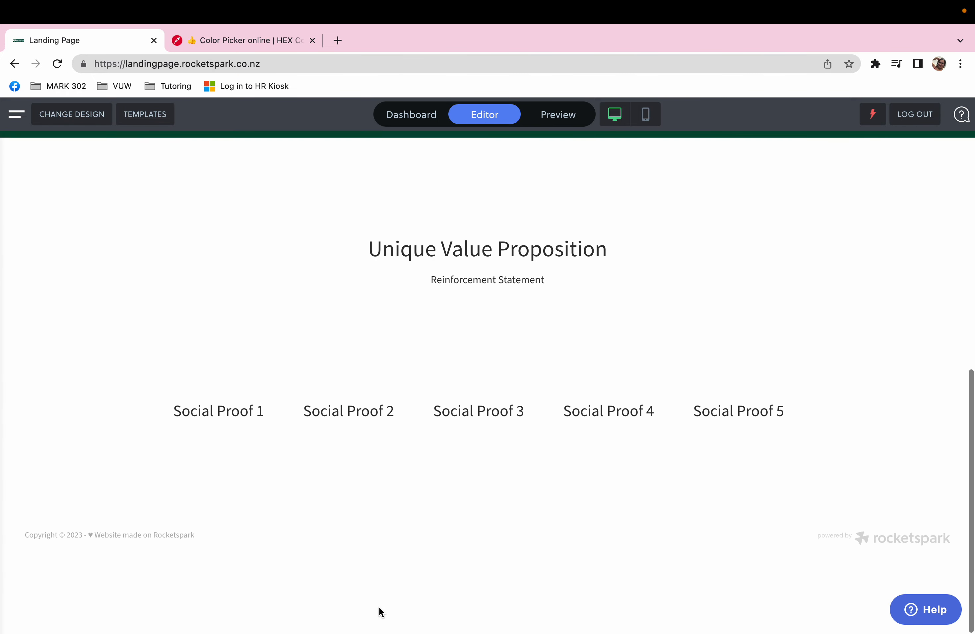
scroll(378, 607, "up", 12)
scroll(379, 607, "down", 10)
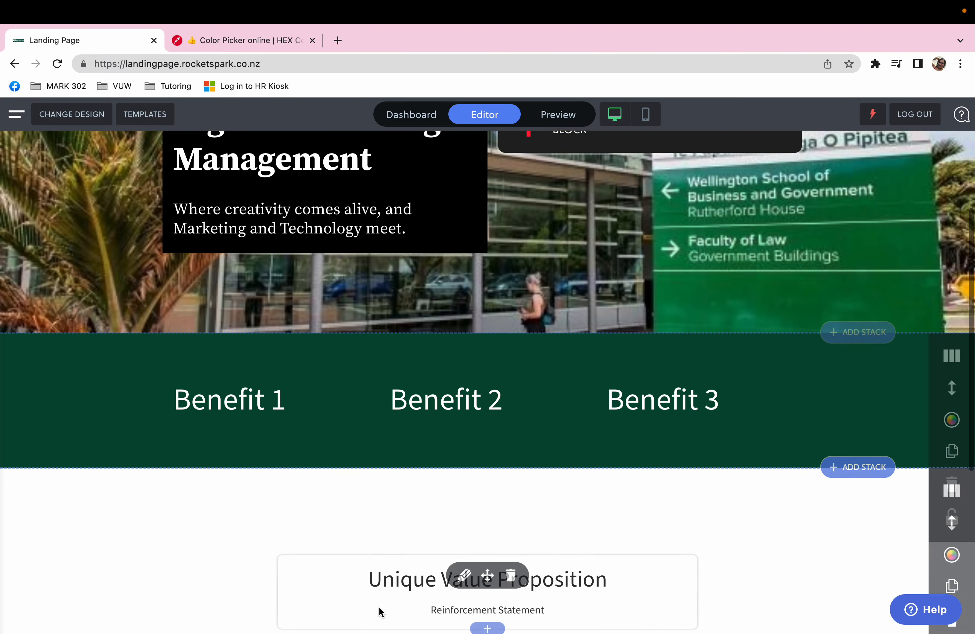
scroll(378, 606, "down", 4)
scroll(378, 607, "up", 10)
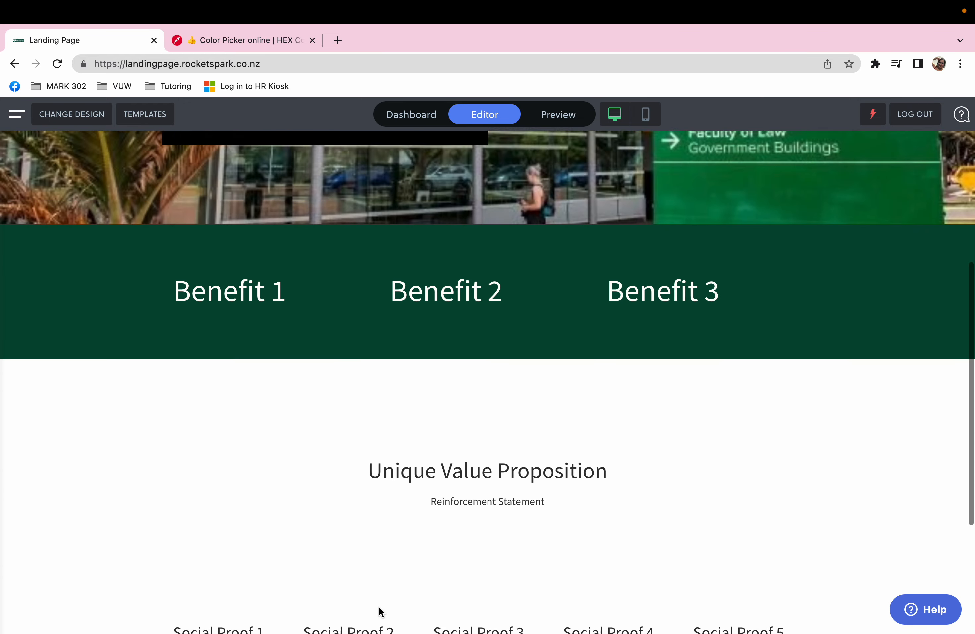
scroll(378, 609, "up", 2)
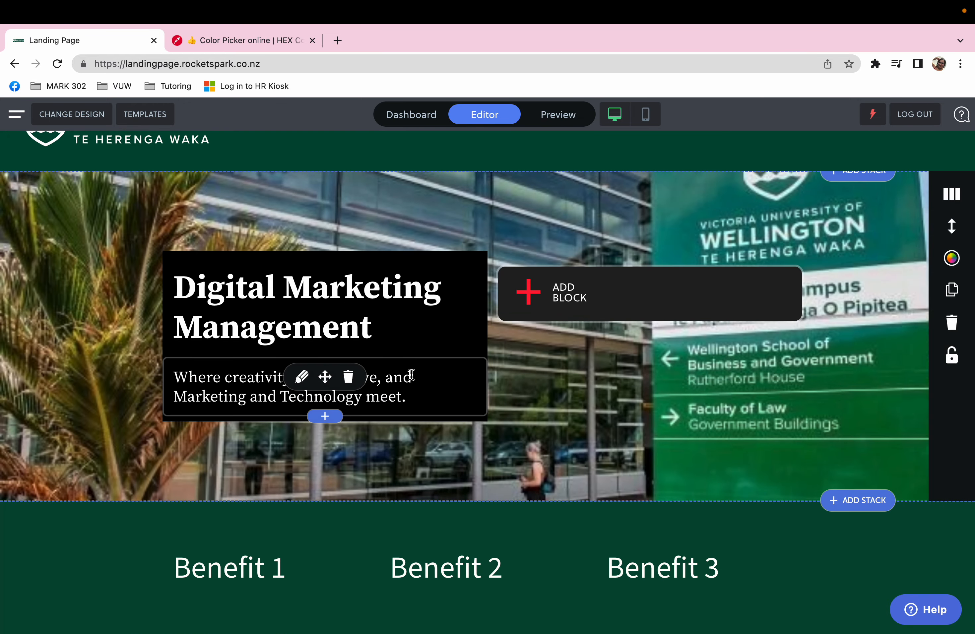
- Add a button block below the hero's subheading with the text "Start Learning Today" and centre alignment
left_click(325, 417)
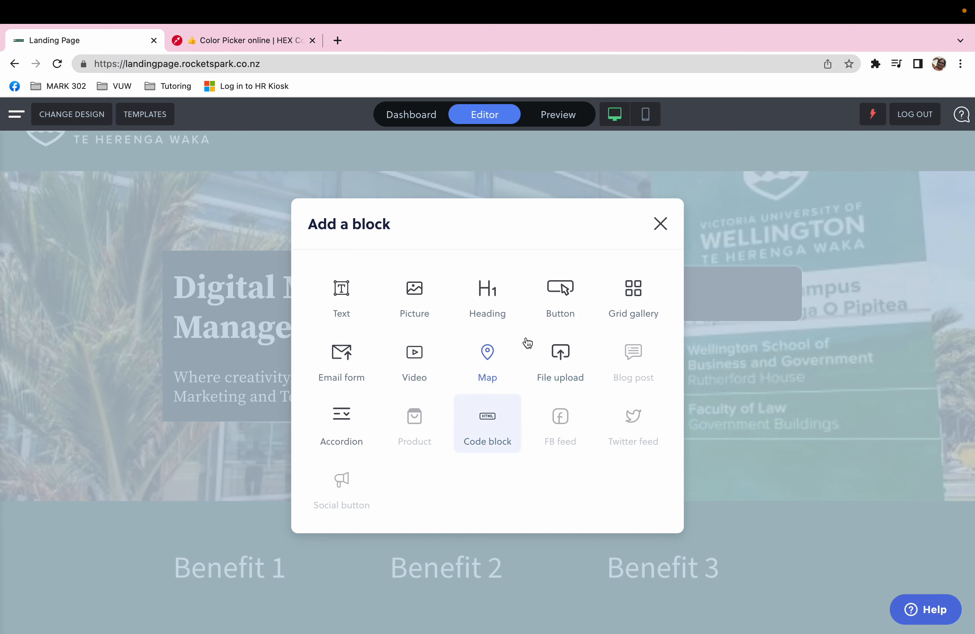
left_click(569, 291)
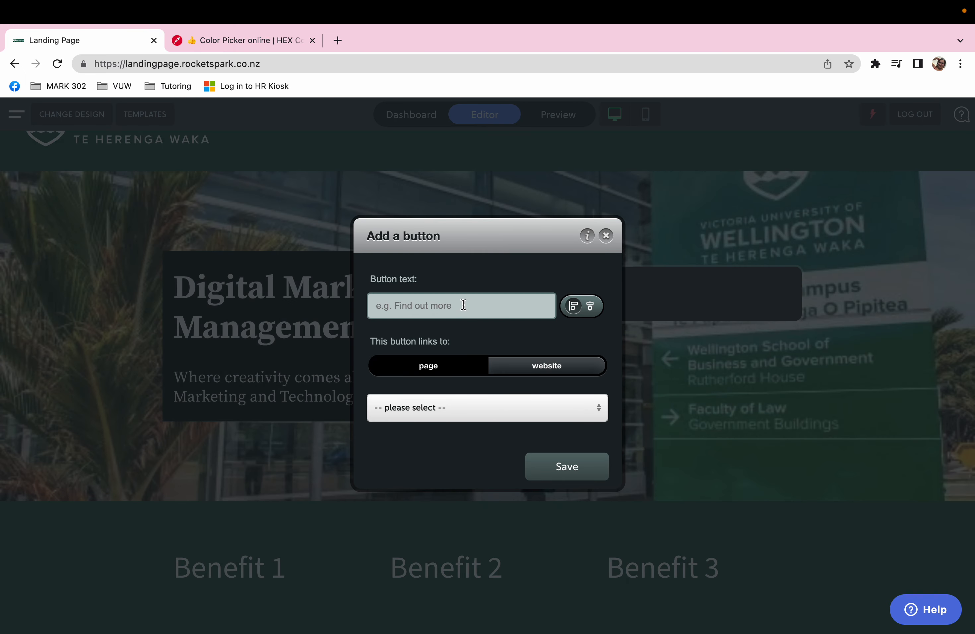
left_click(463, 305)
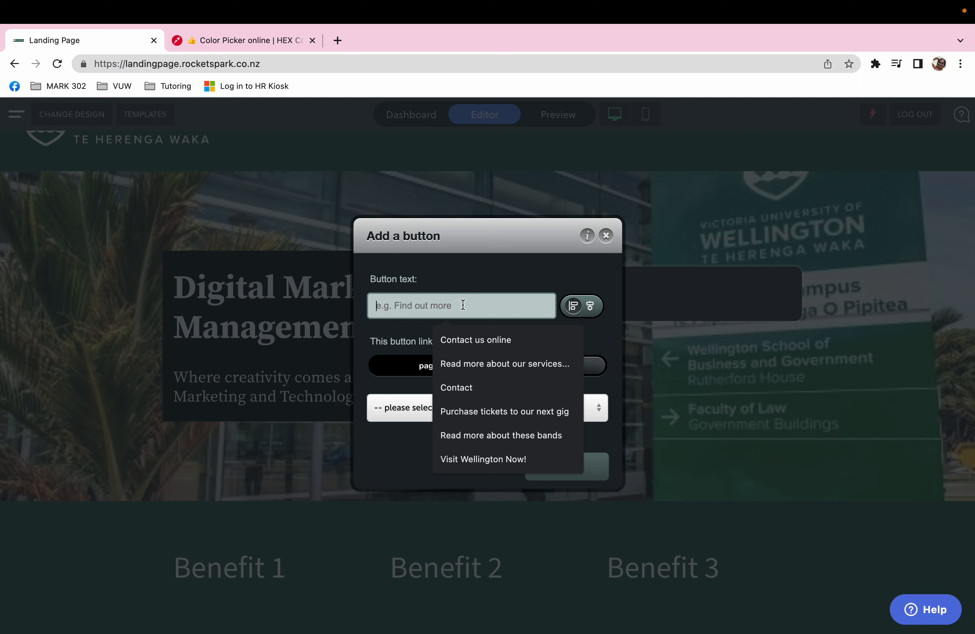
type("Sta")
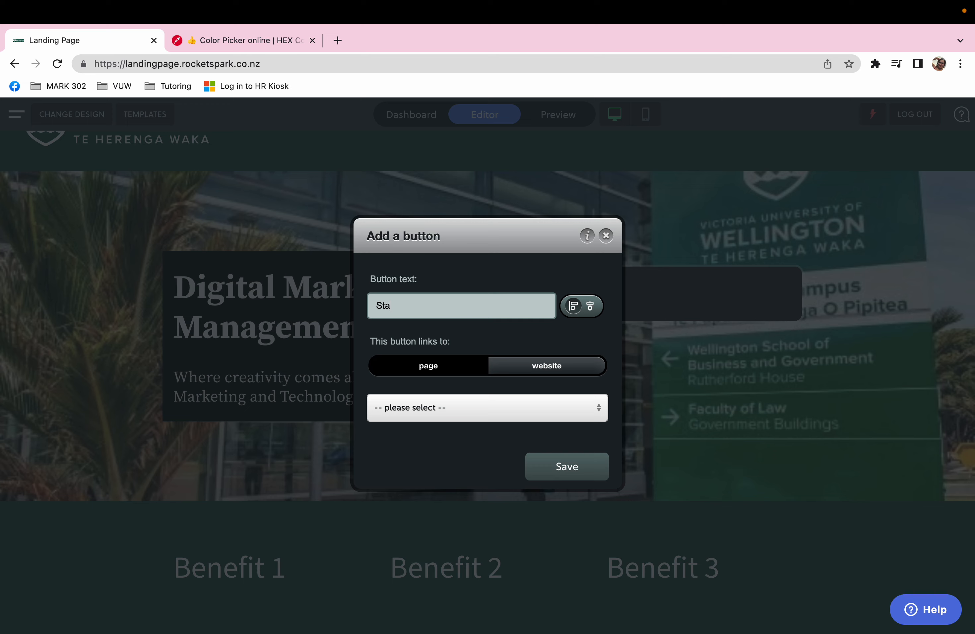
key("BackSpace")
key("BackSpace")
key("BackSpace")
type("S")
left_click(590, 315)
- Link the new hero button to the page "Landing Page" and save it
left_click(561, 465)
left_click(537, 408)
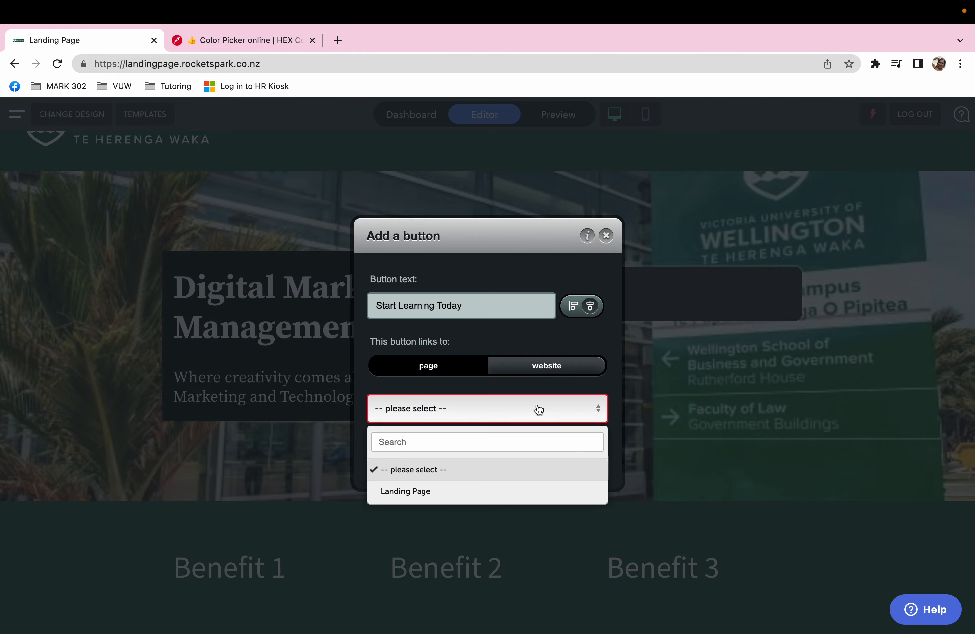
left_click(473, 490)
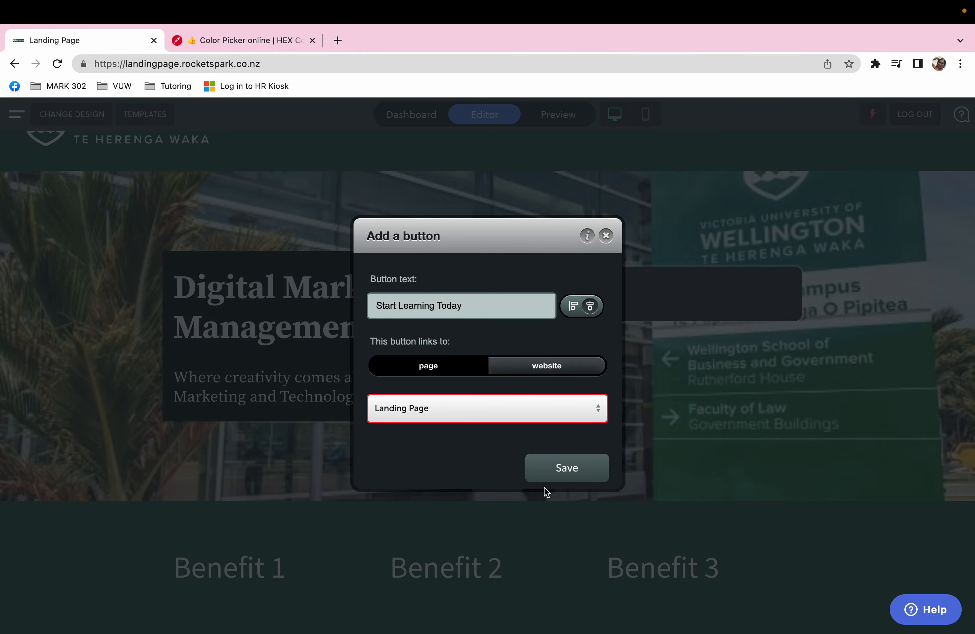
left_click(566, 470)
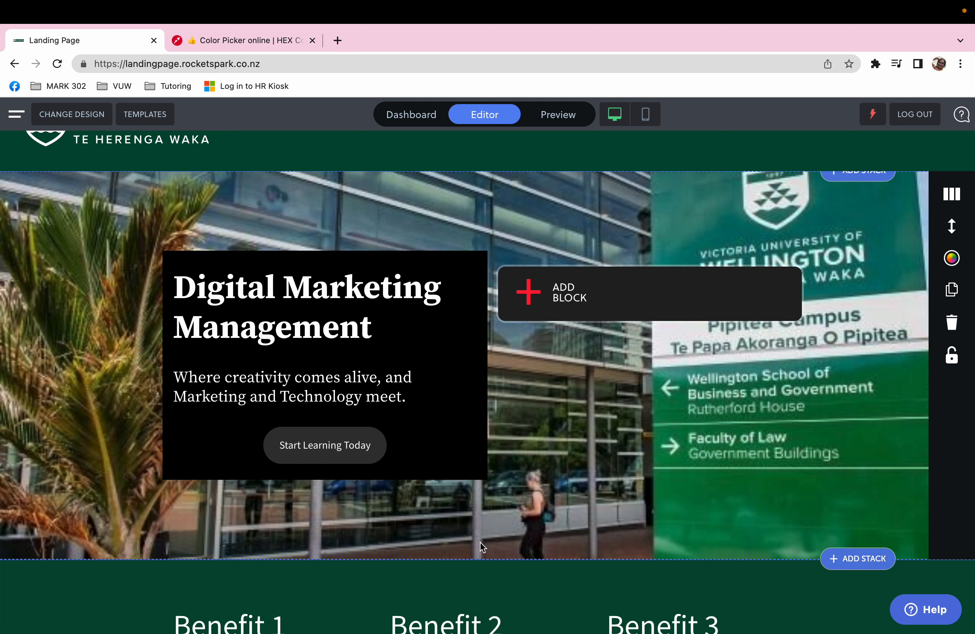
- Change the hero button's text to "Register your interest here" and save the button
left_click(297, 435)
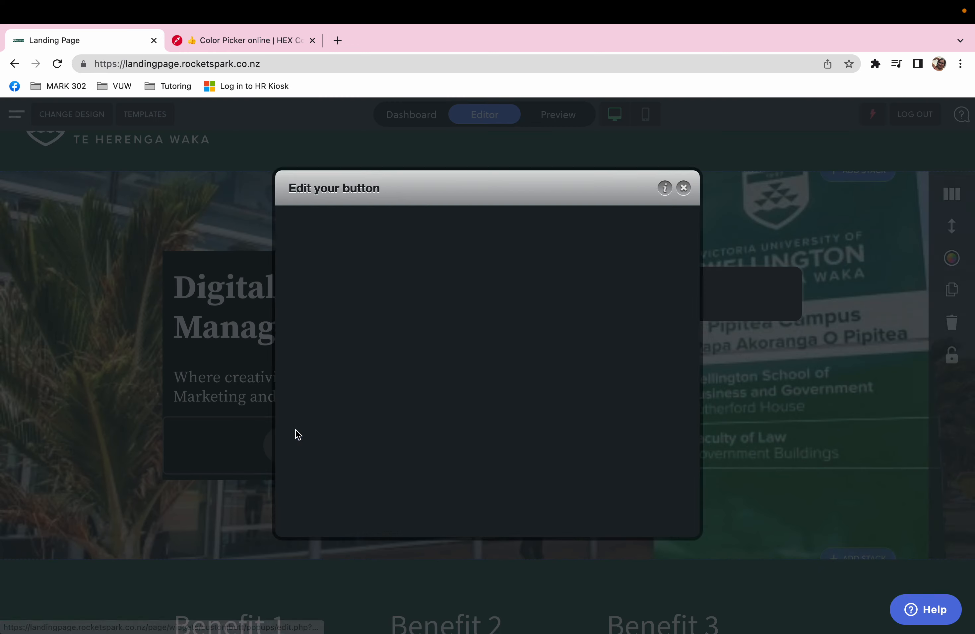
left_click_drag(463, 306, 323, 297)
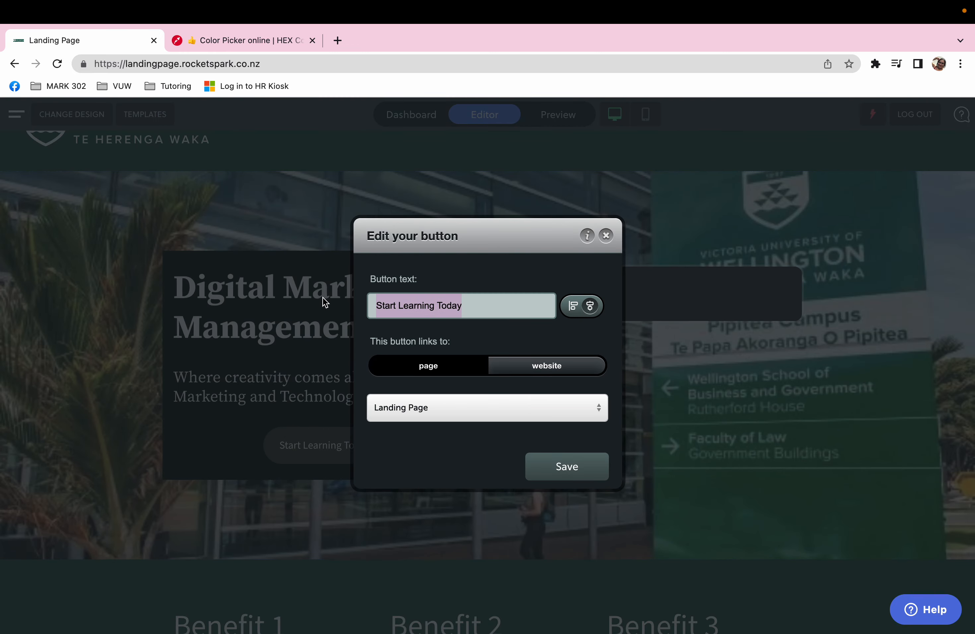
type("Register your interest here")
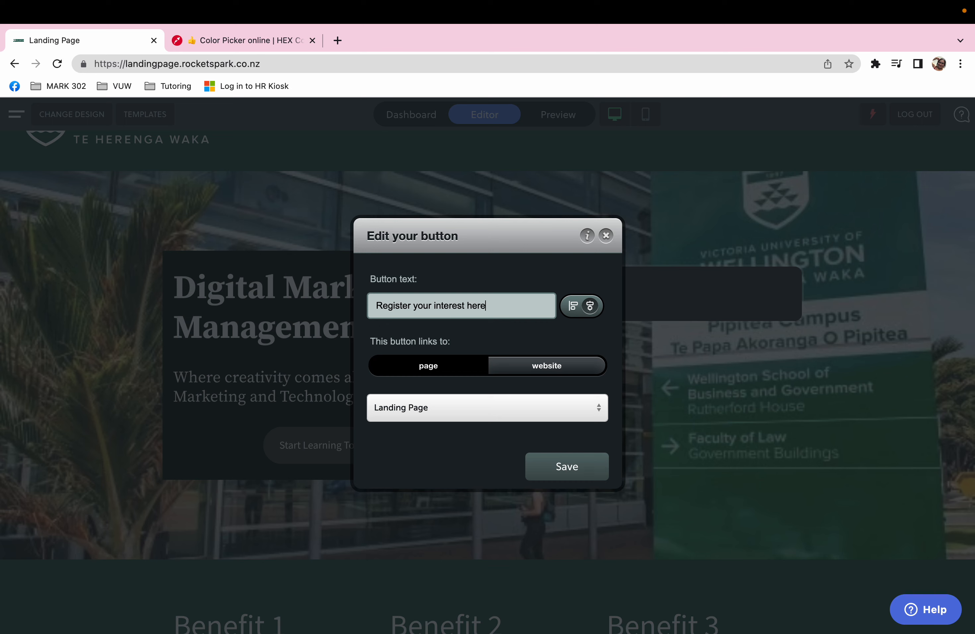
left_click(581, 469)
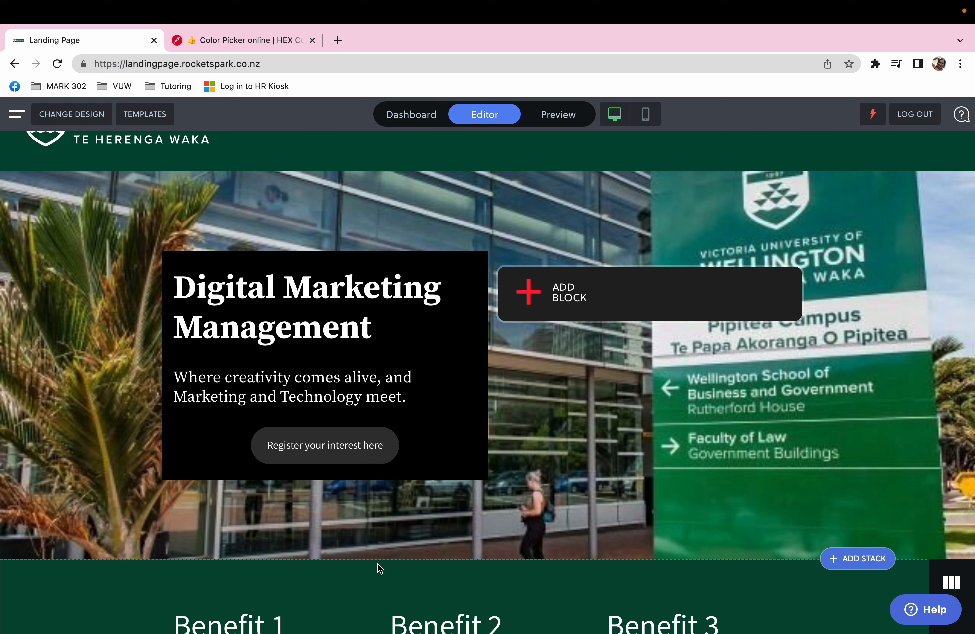
- Set the hero stack's button style to Style 5 in the stack design options
mouse_move(496, 420)
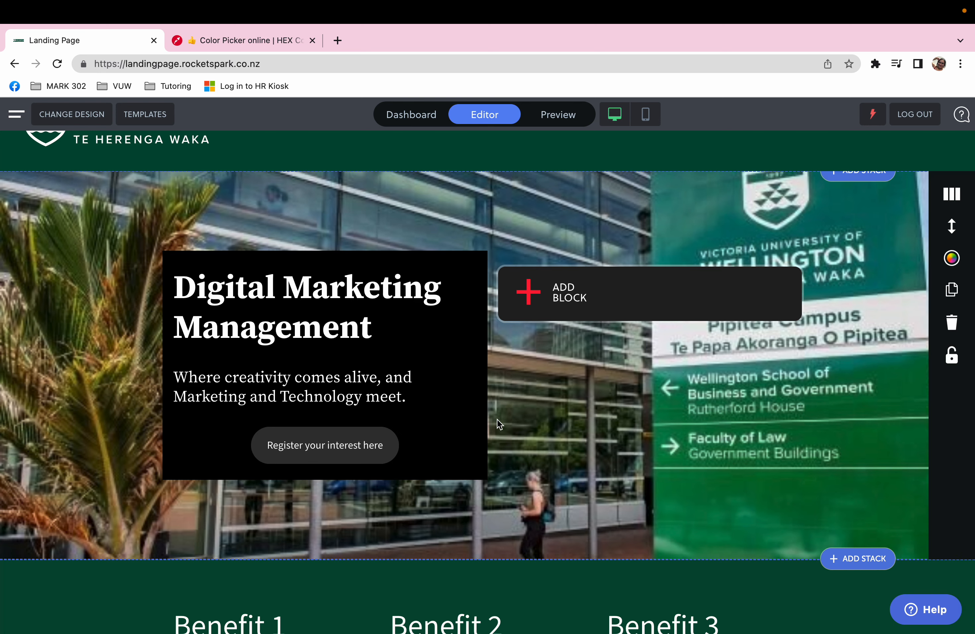
left_click(952, 259)
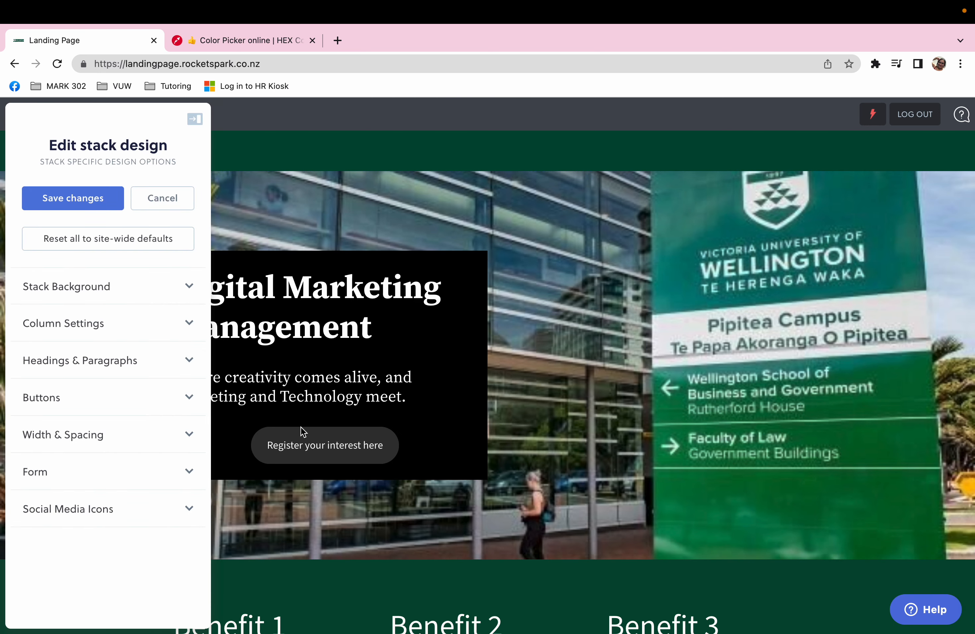
left_click(190, 398)
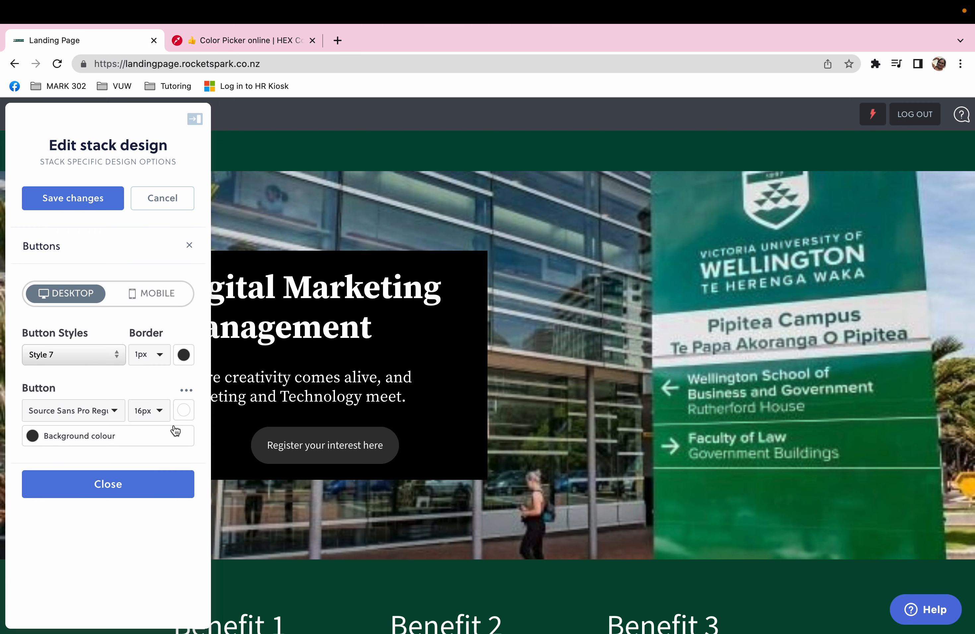
left_click(83, 355)
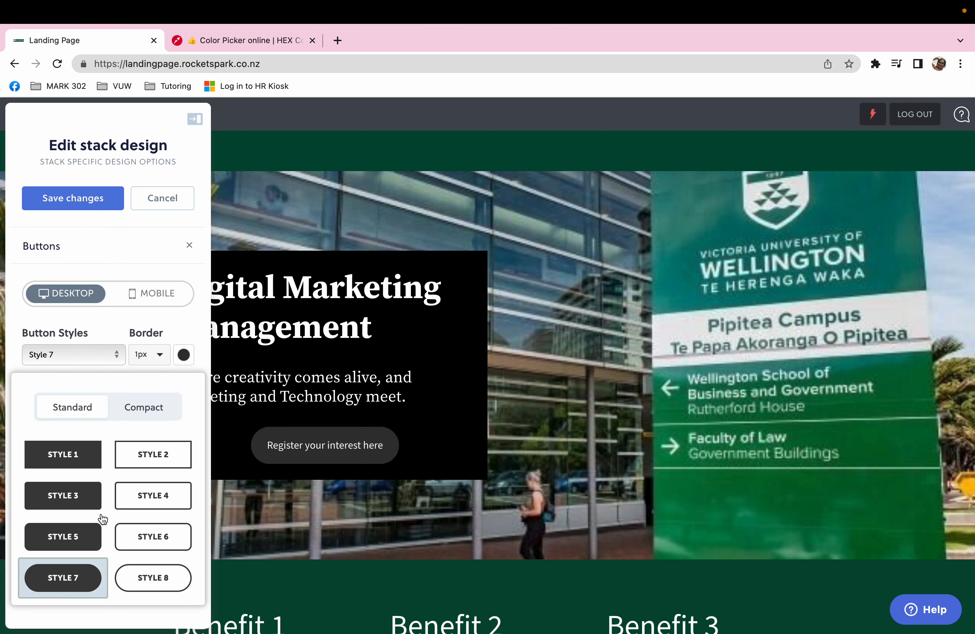
left_click(151, 578)
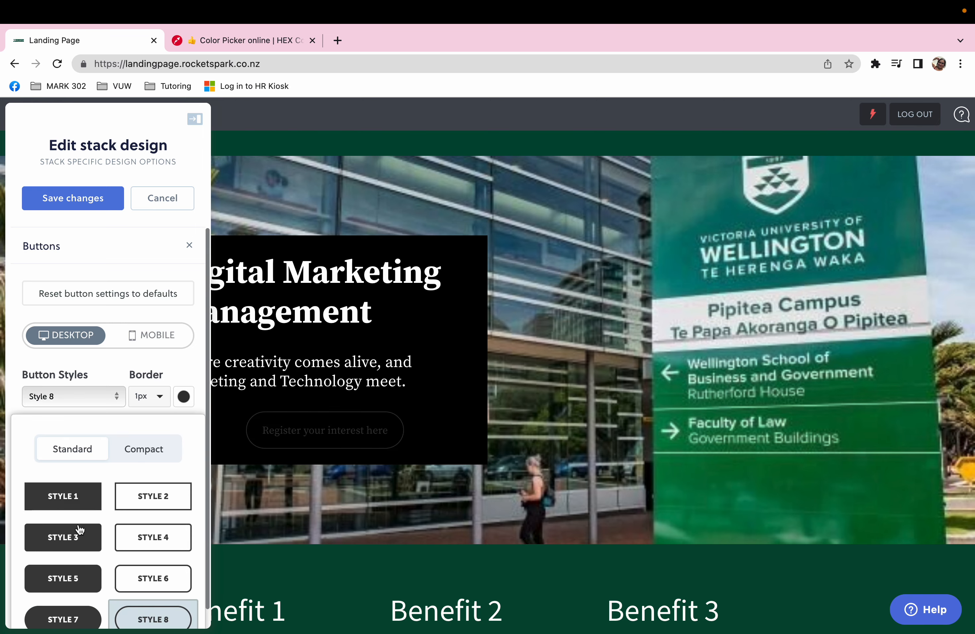
left_click(79, 617)
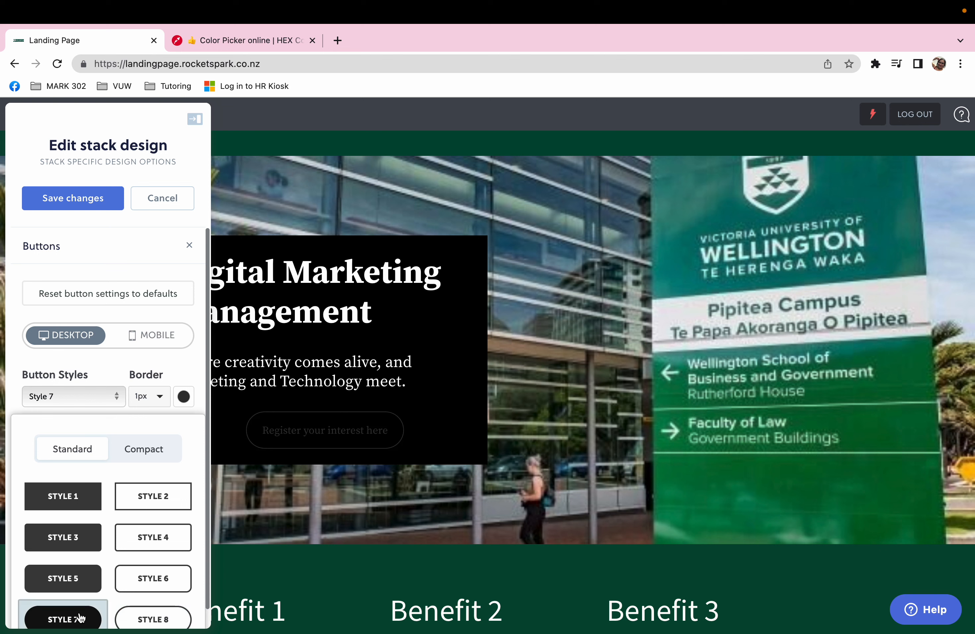
left_click(80, 588)
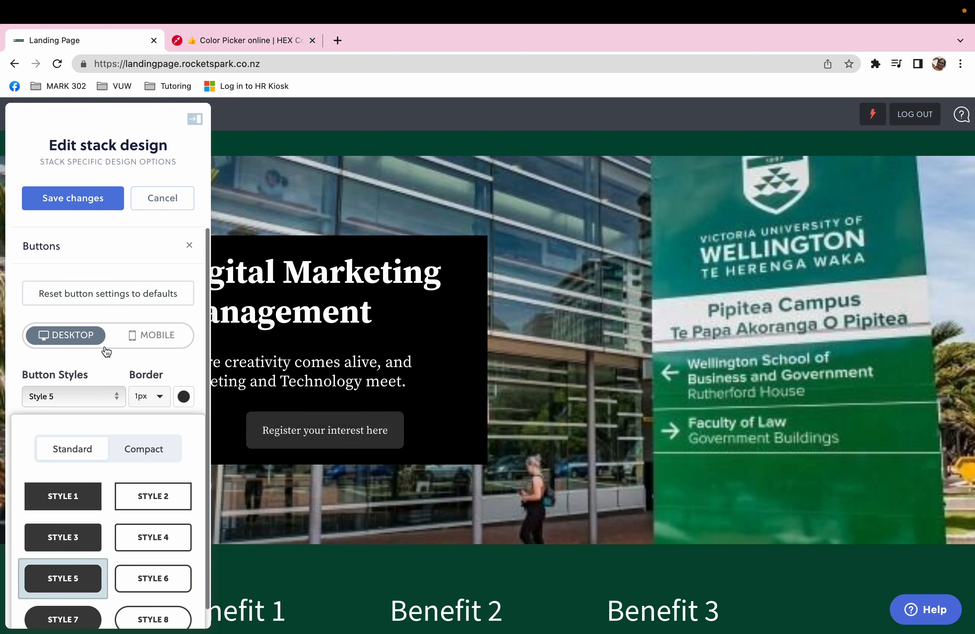
left_click(169, 366)
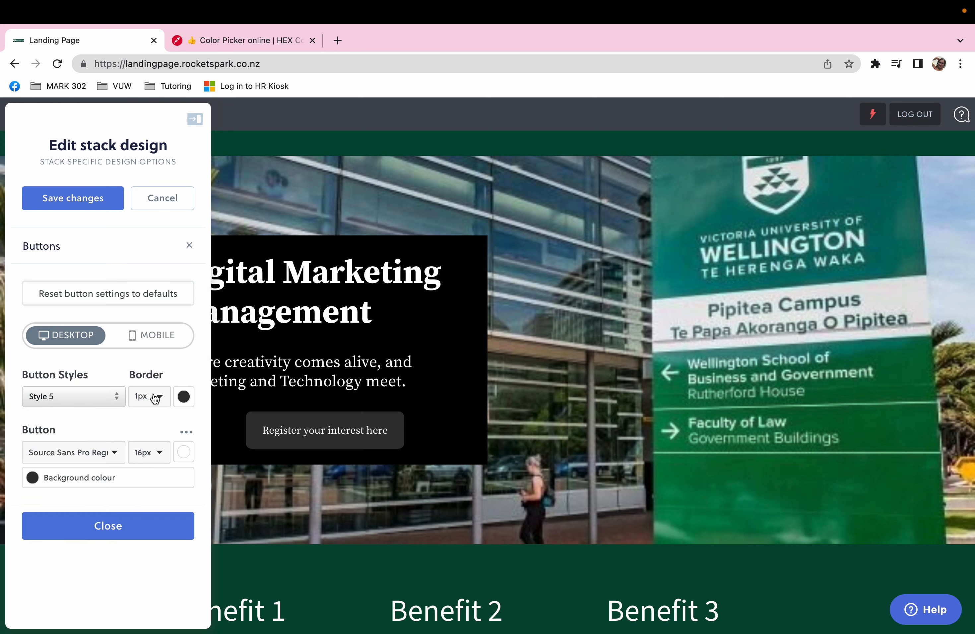
- Set the hero stack's button border colour and button text colour to the recent green #044B33
left_click(184, 396)
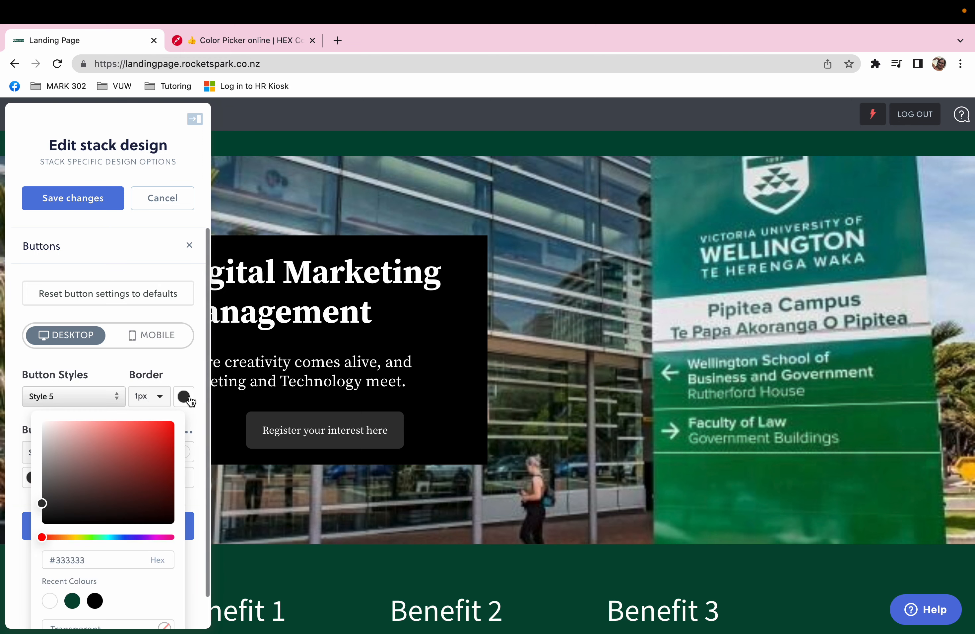
left_click(73, 603)
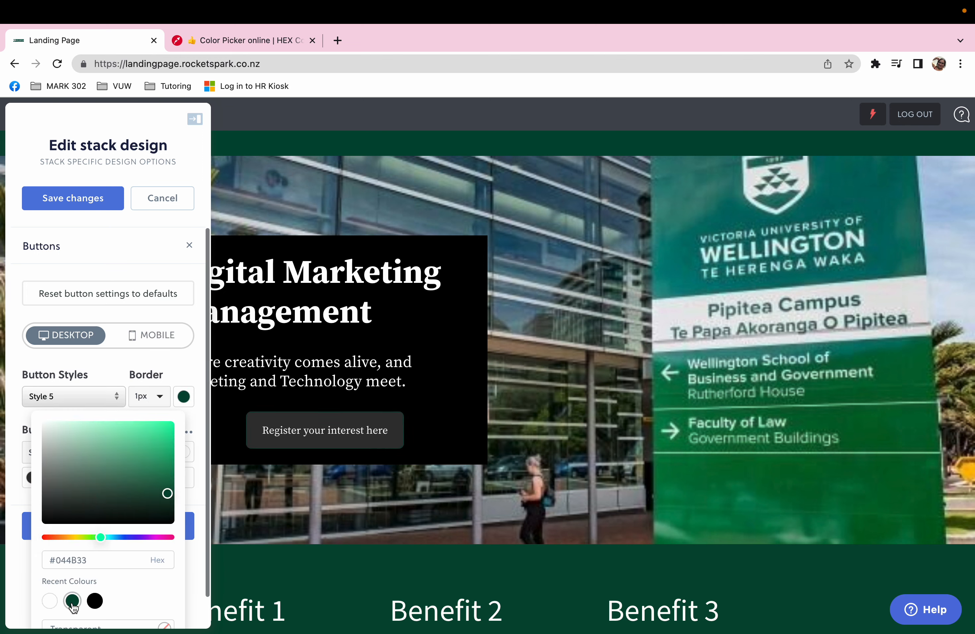
left_click(139, 372)
left_click(184, 453)
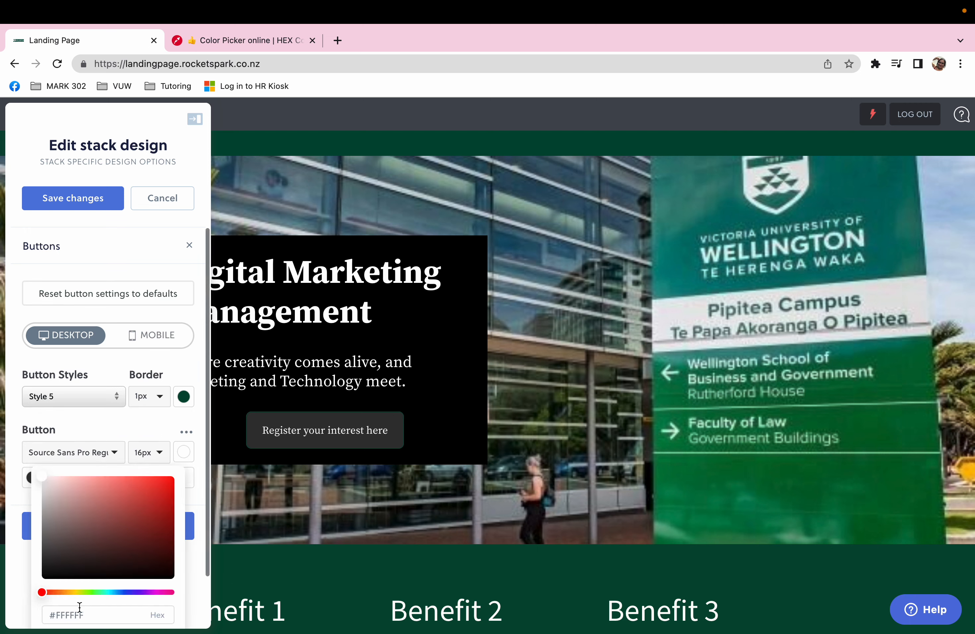
scroll(80, 607, "down", 3)
left_click(50, 601)
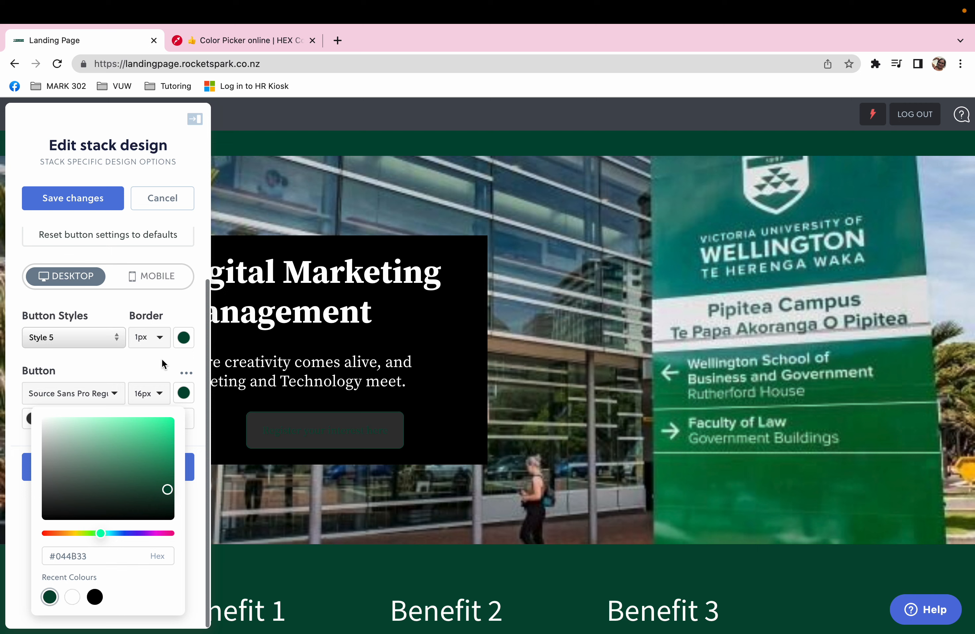
left_click(146, 367)
- Set the hero stack's button background colour to the recent green #044B33
left_click(119, 481)
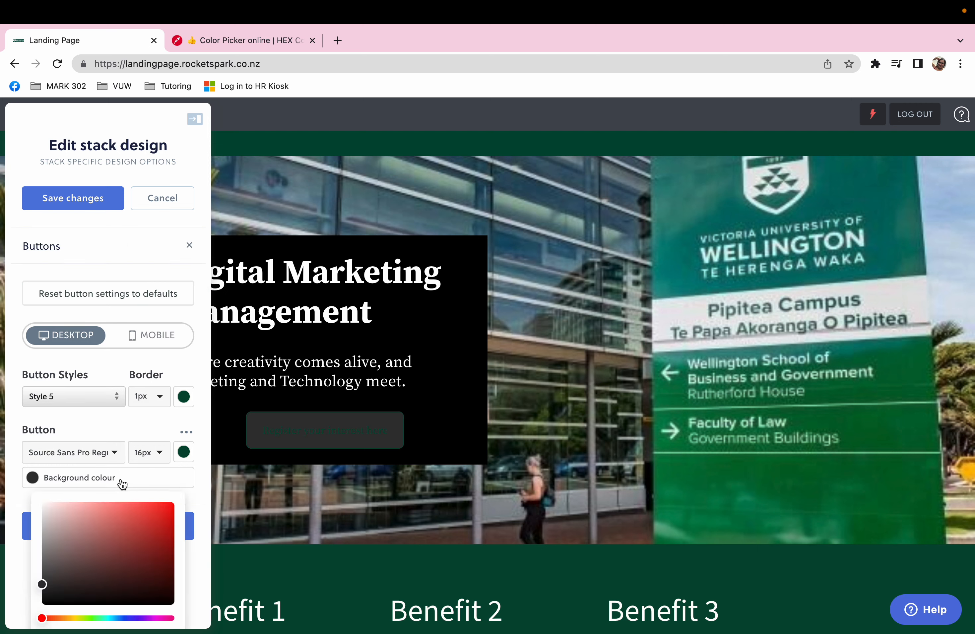
scroll(89, 622, "down", 3)
left_click(50, 619)
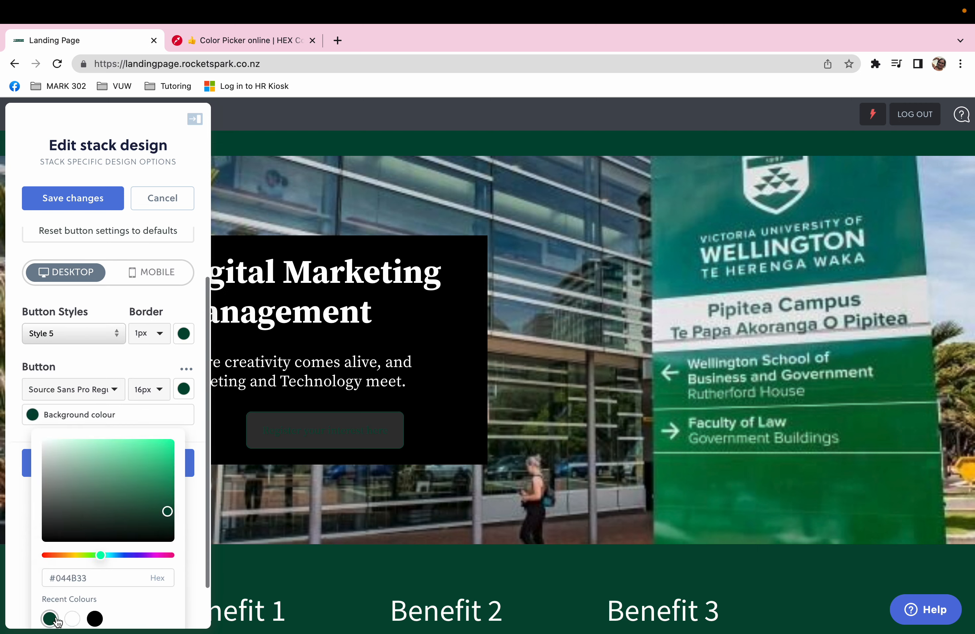
- Change the hero stack's button text colour to a near-white shade
left_click(187, 390)
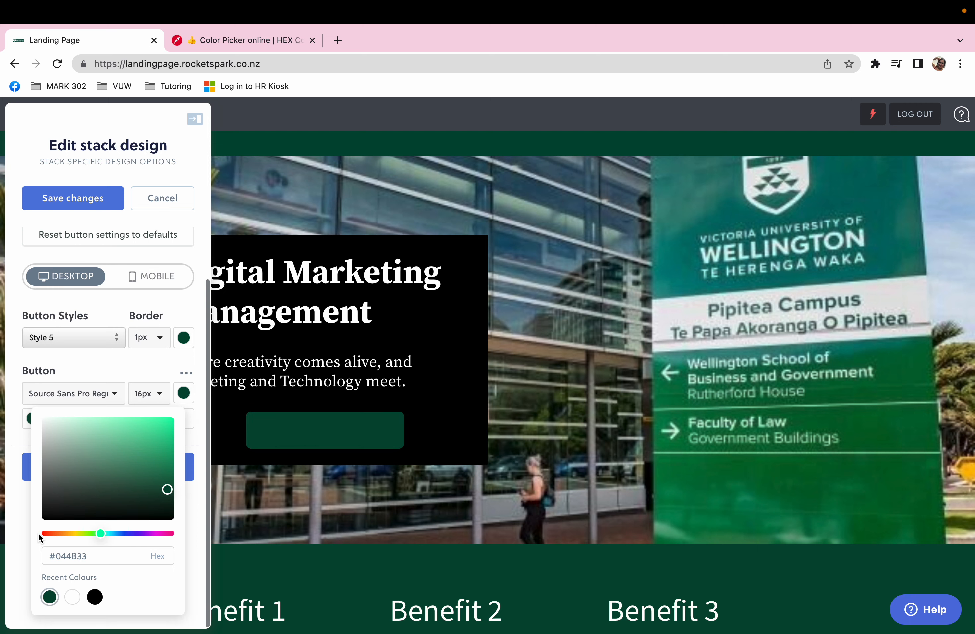
left_click(43, 518)
left_click(25, 547)
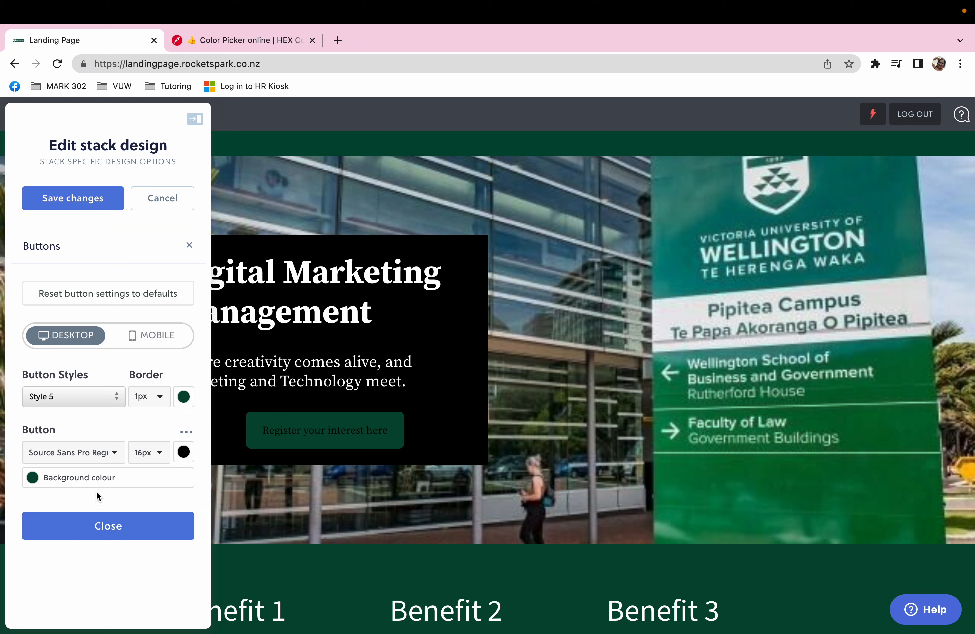
left_click(181, 453)
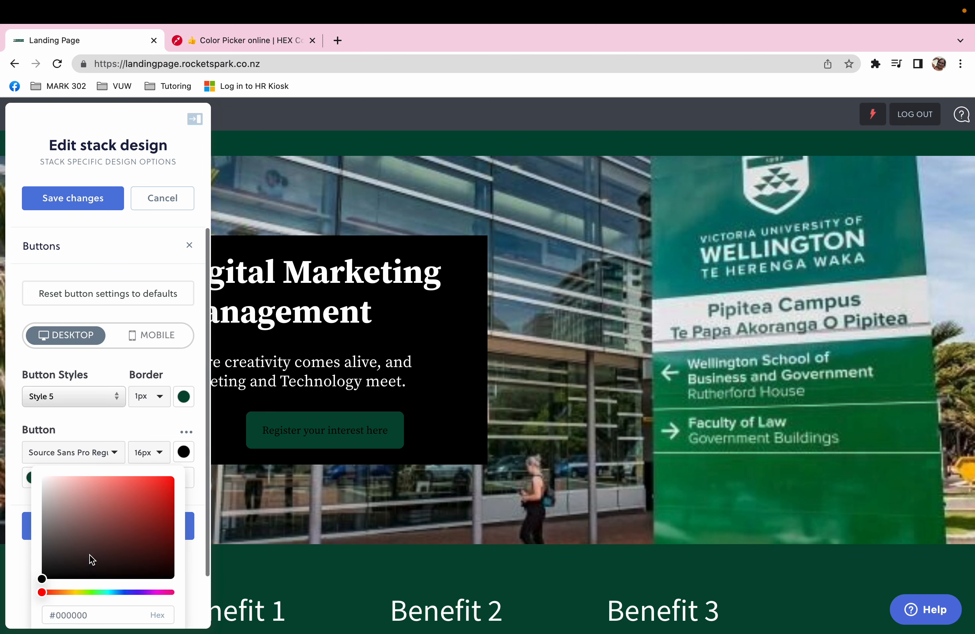
left_click_drag(91, 558, 46, 455)
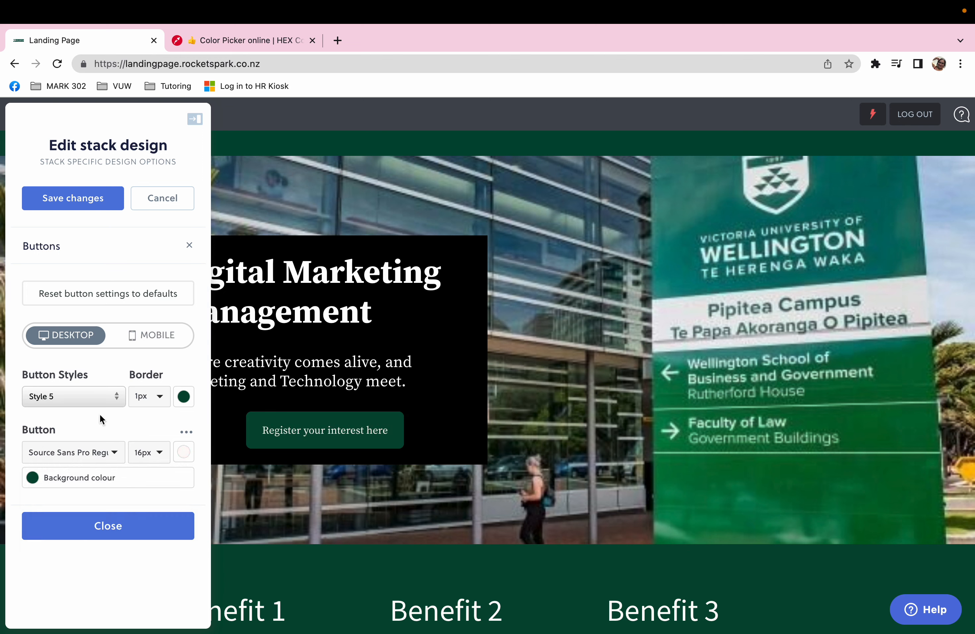
- Set the hero stack's button font to Source Serif Pro Bold and save the stack design
left_click(97, 454)
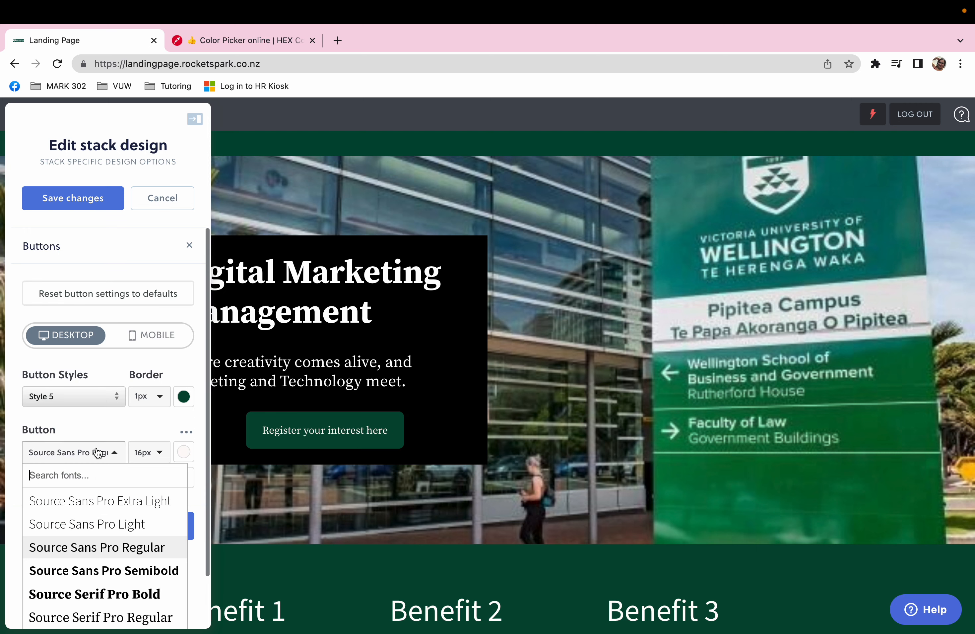
scroll(98, 449, "down", 2)
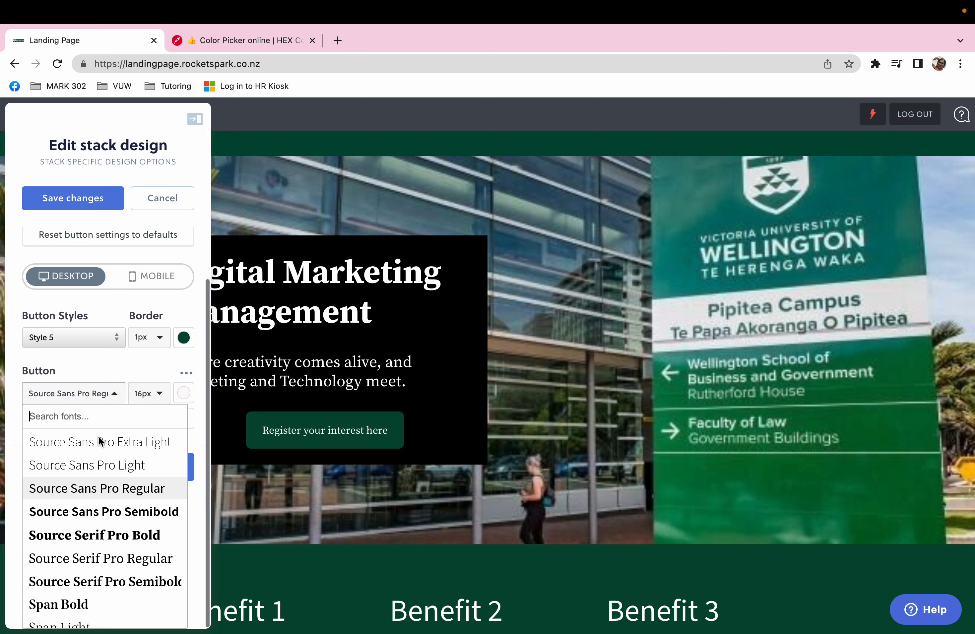
left_click(97, 533)
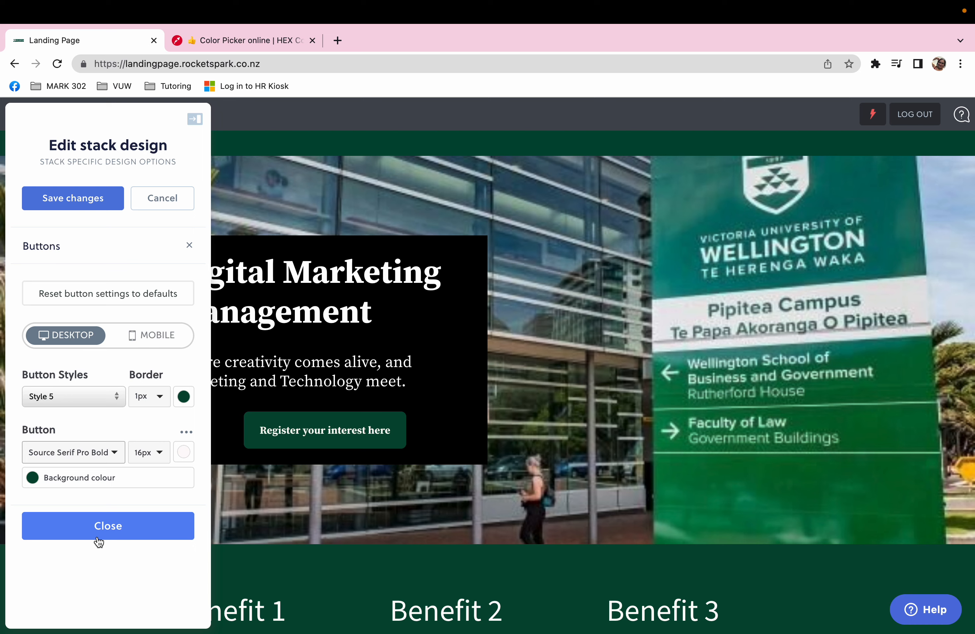
left_click(88, 211)
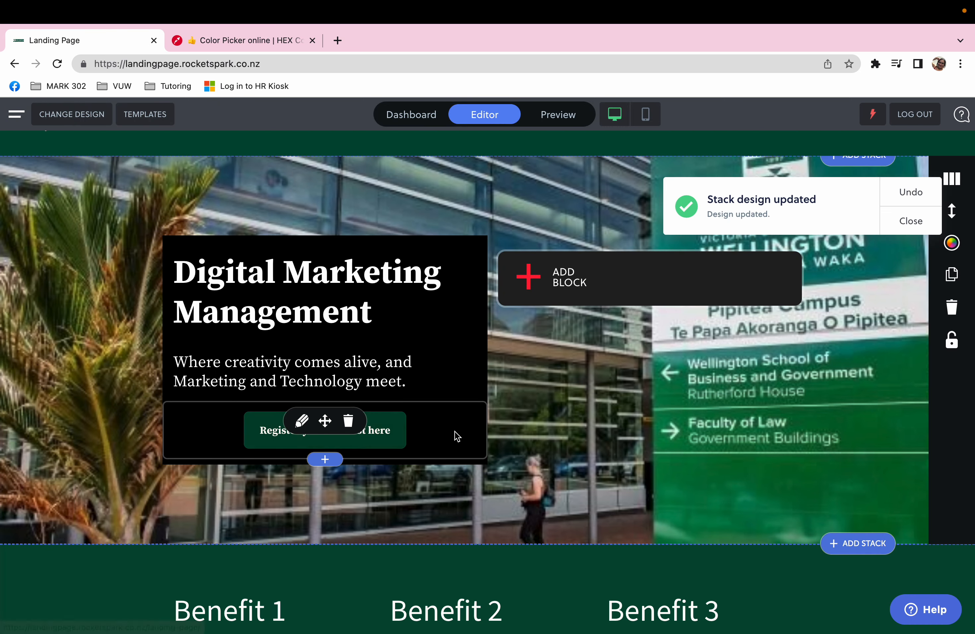
- Duplicate the Unique Value Proposition stack between the benefits and the social proof
scroll(686, 433, "up", 2)
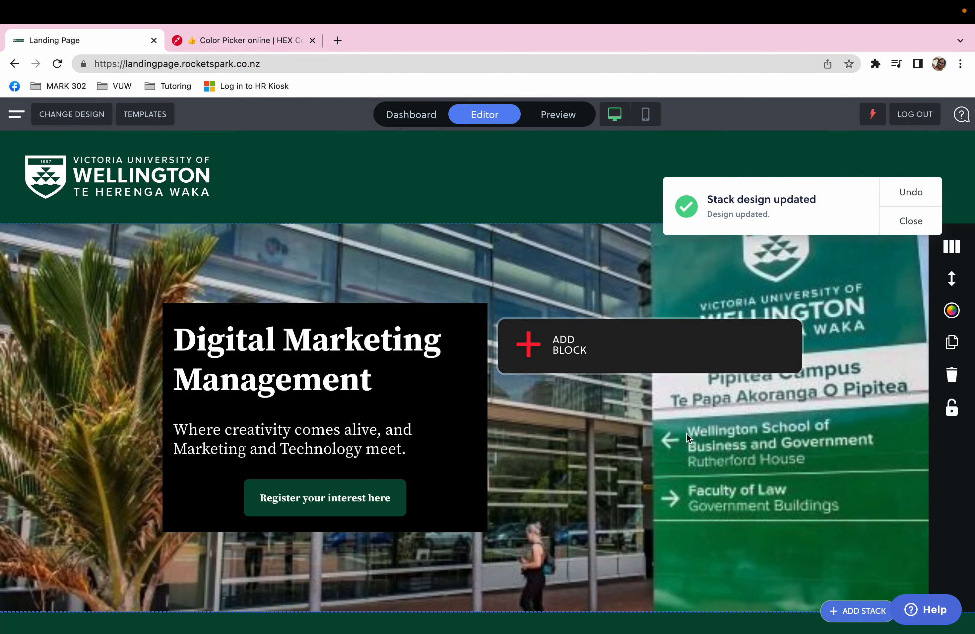
mouse_move(415, 370)
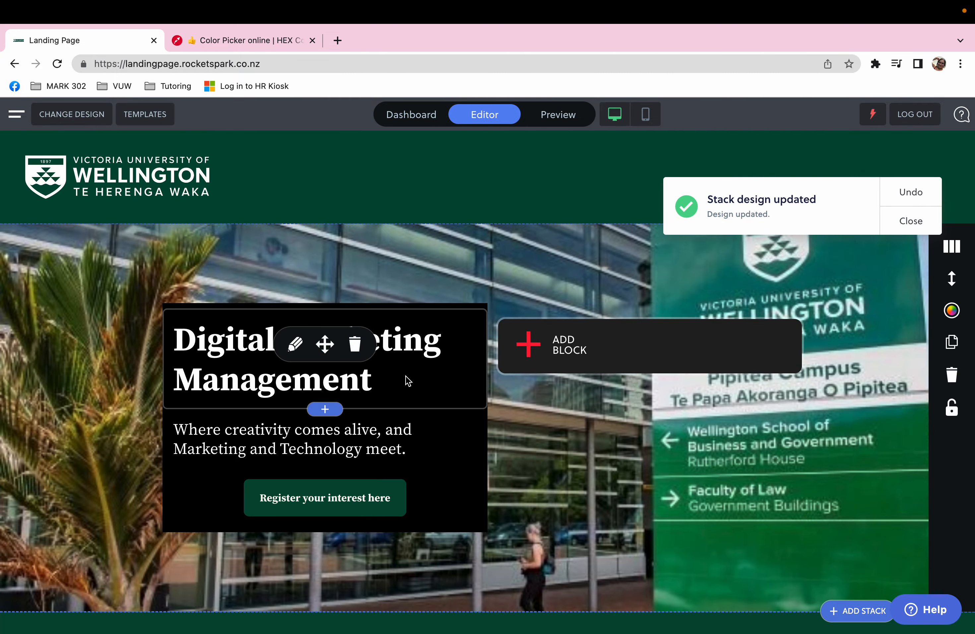
scroll(391, 424, "down", 10)
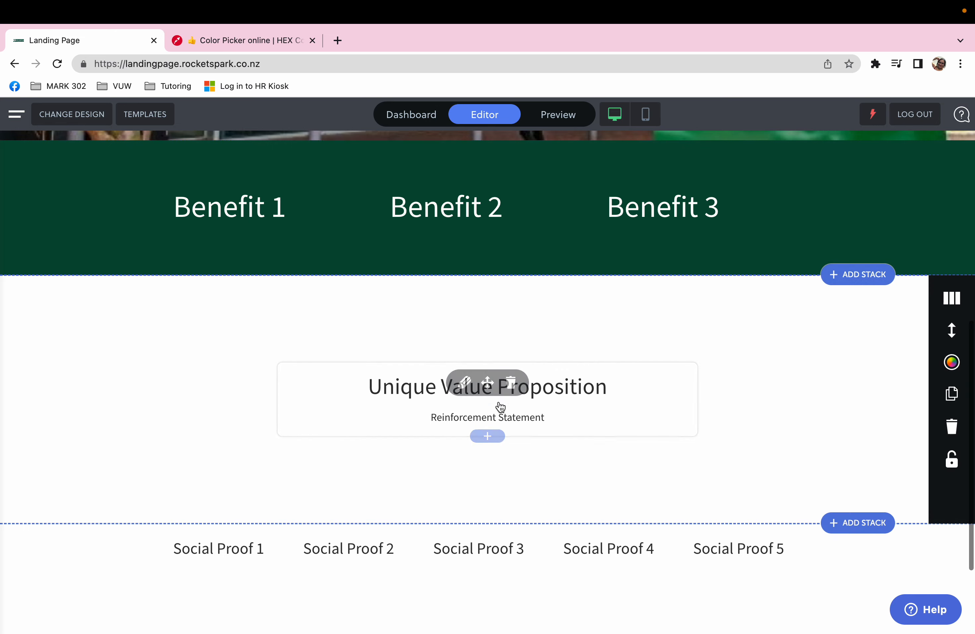
scroll(501, 408, "down", 3)
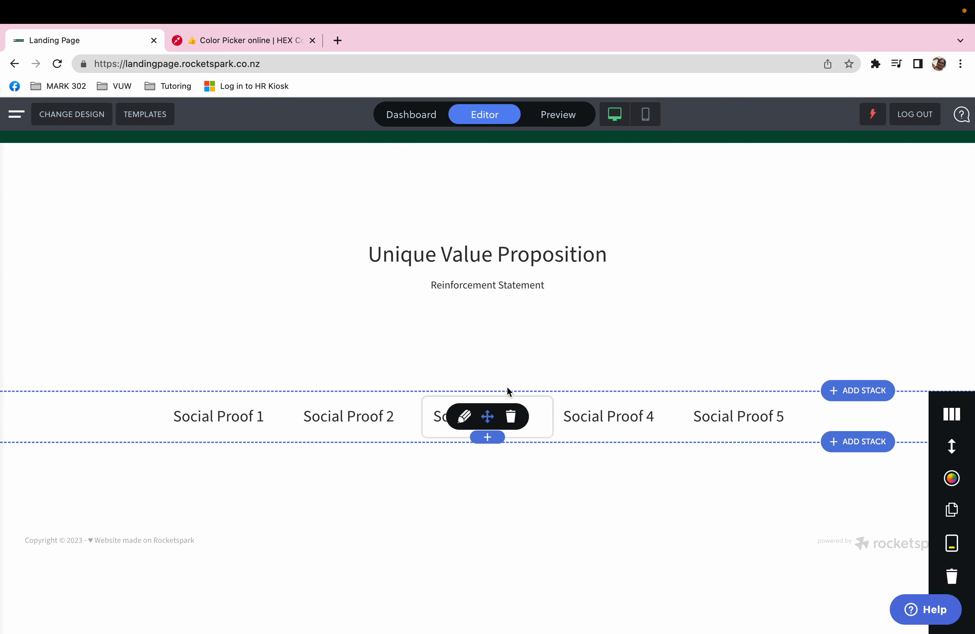
scroll(558, 311, "up", 4)
scroll(558, 312, "down", 2)
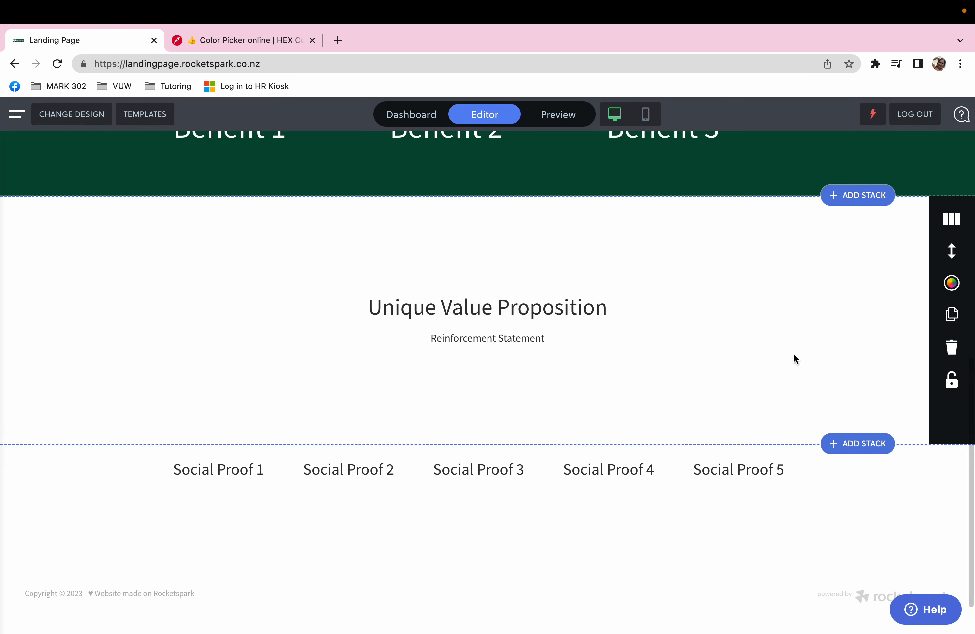
mouse_move(567, 320)
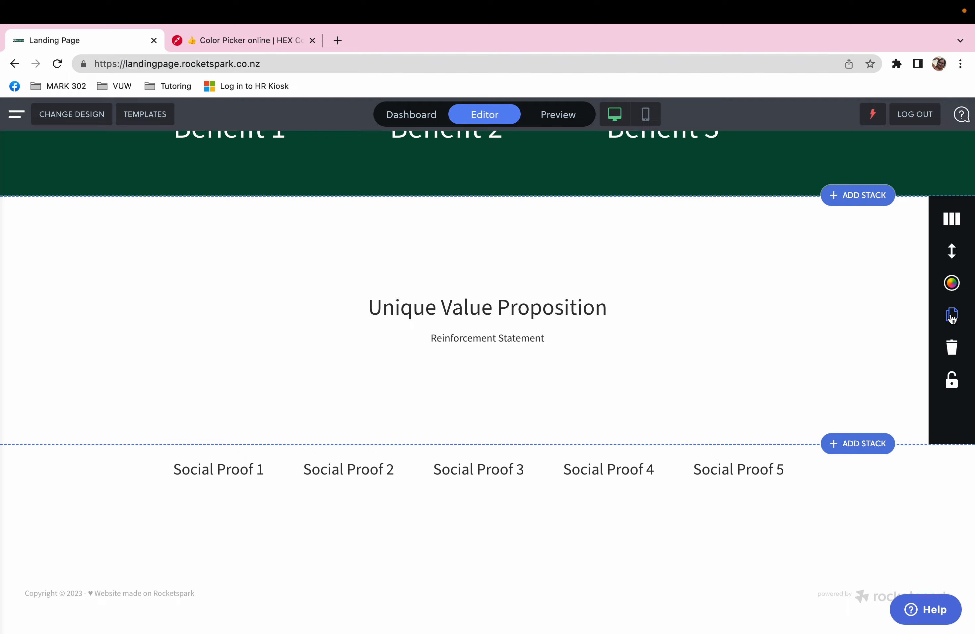
left_click(952, 317)
left_click(819, 354)
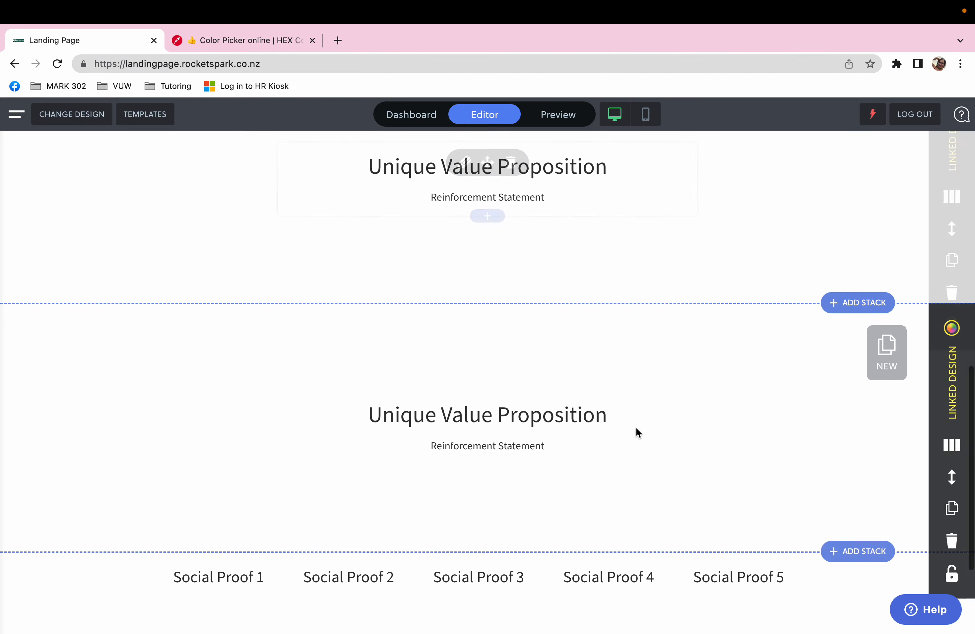
- Unlink the duplicated stack's design, save it, and move the stack below the Social Proof stack
left_click(951, 303)
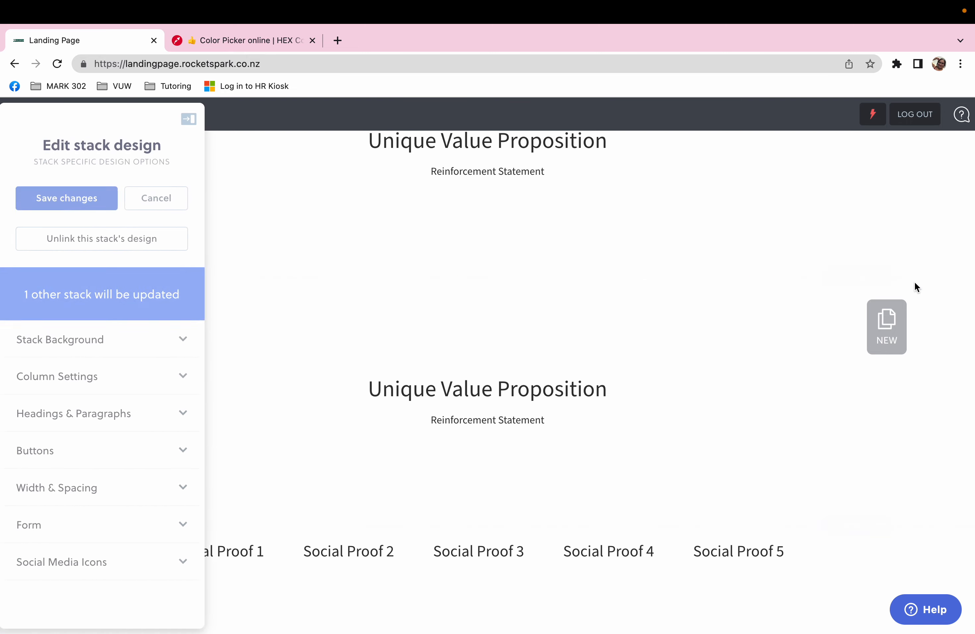
left_click(80, 239)
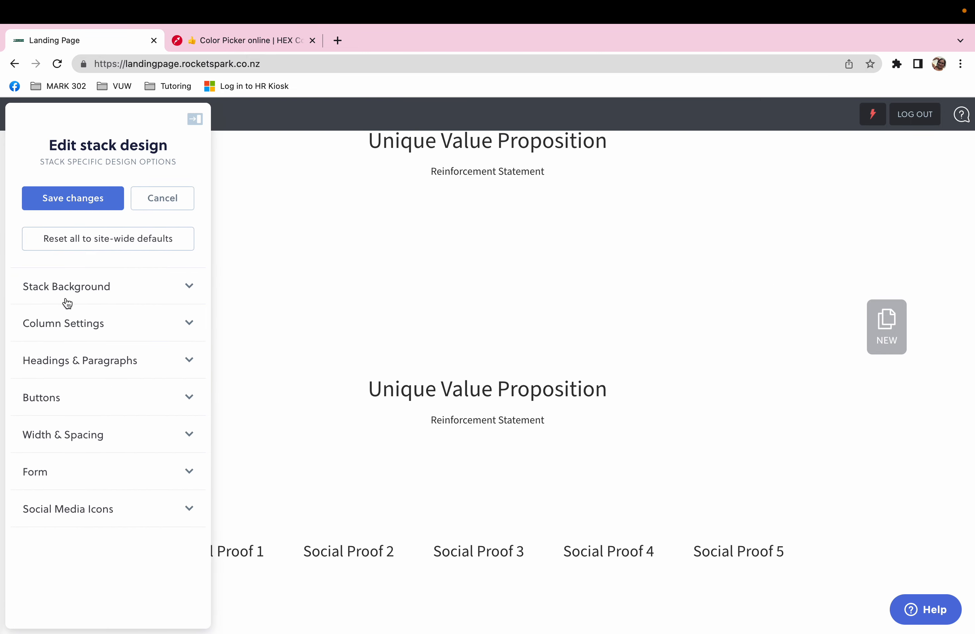
left_click(71, 201)
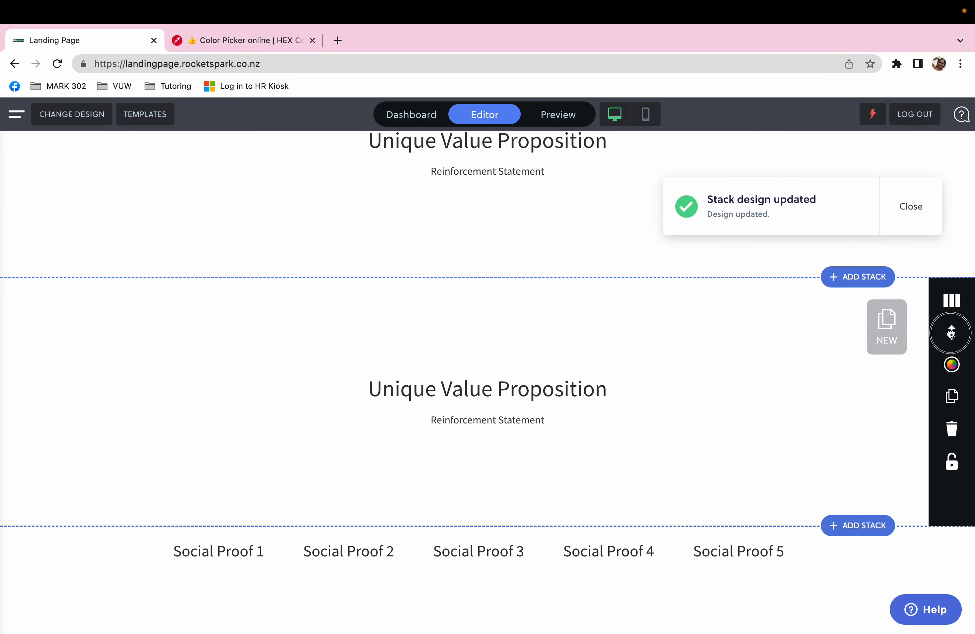
left_click_drag(952, 332, 904, 486)
scroll(724, 520, "down", 4)
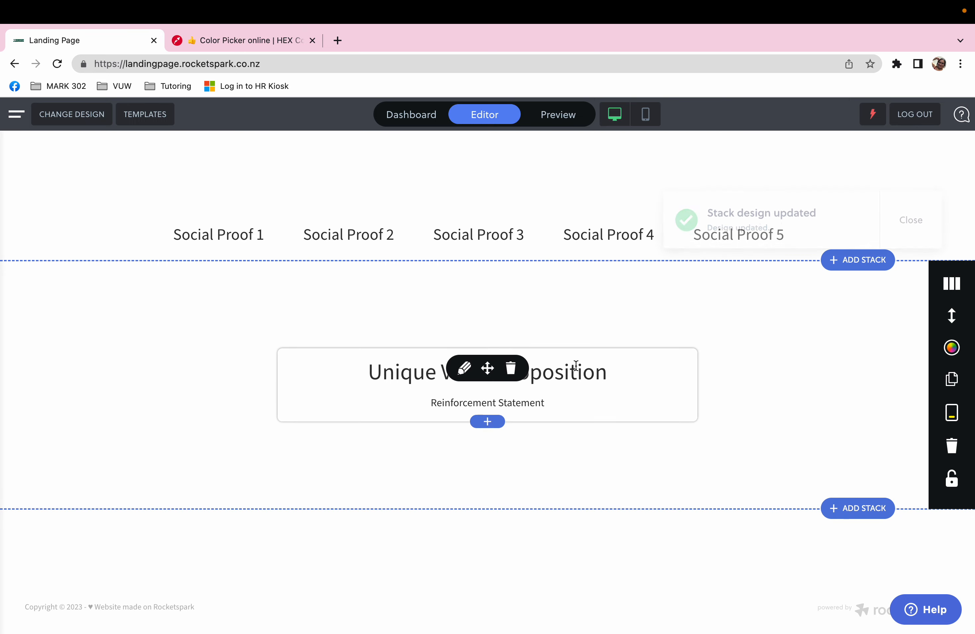
- Replace the duplicated block's reinforcement statement with "Closing Argument (What are you waiting for start learning today)" and save the block
left_click(461, 368)
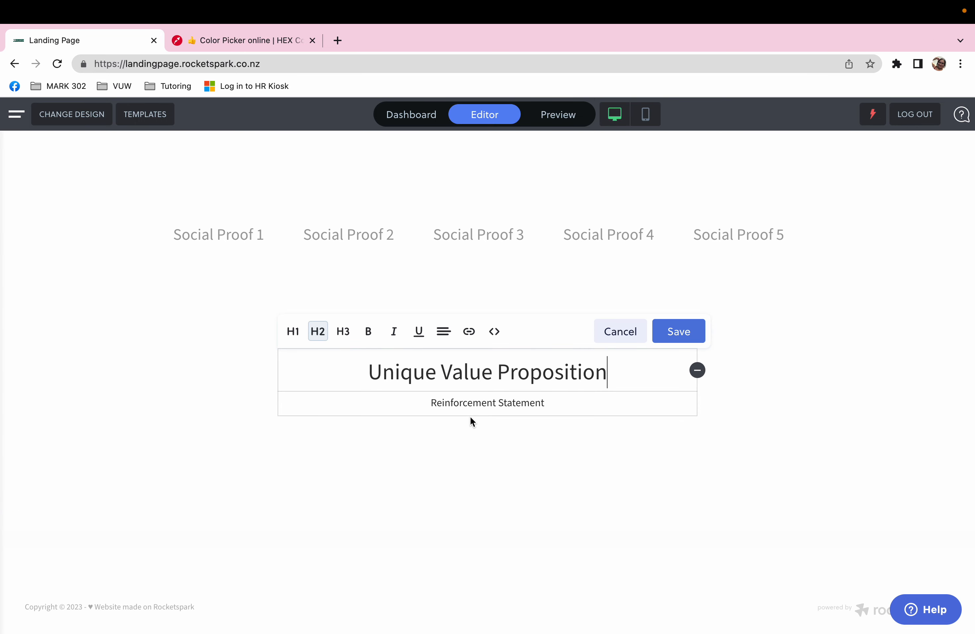
triple_click(534, 404)
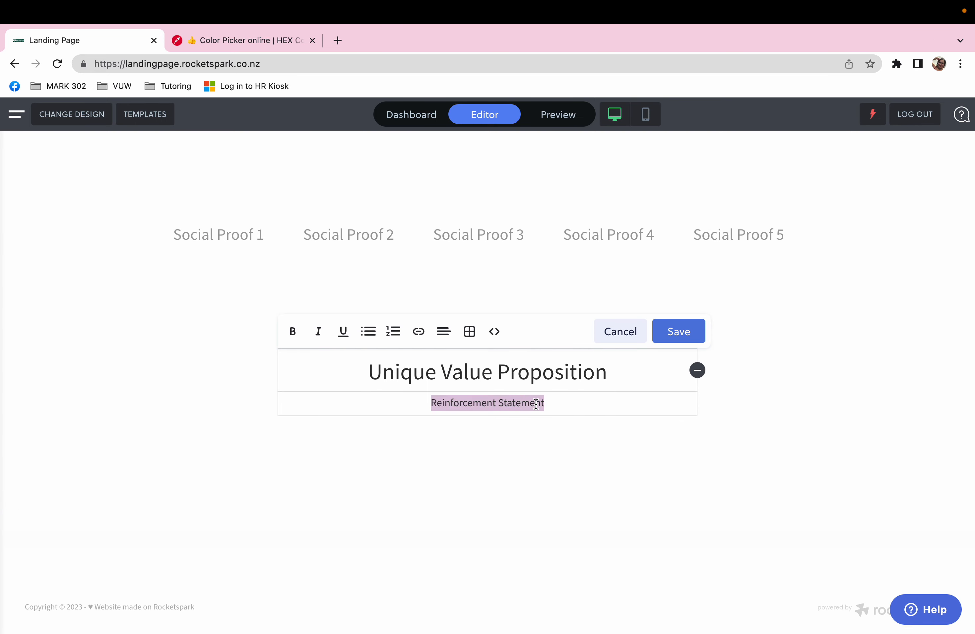
type("Cl")
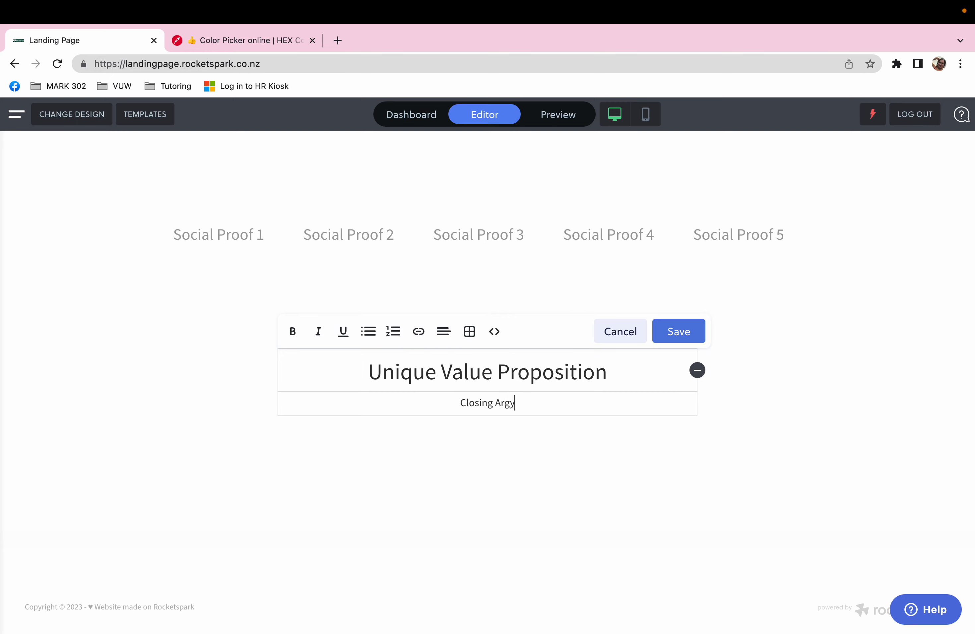
type("osing Argument (What a")
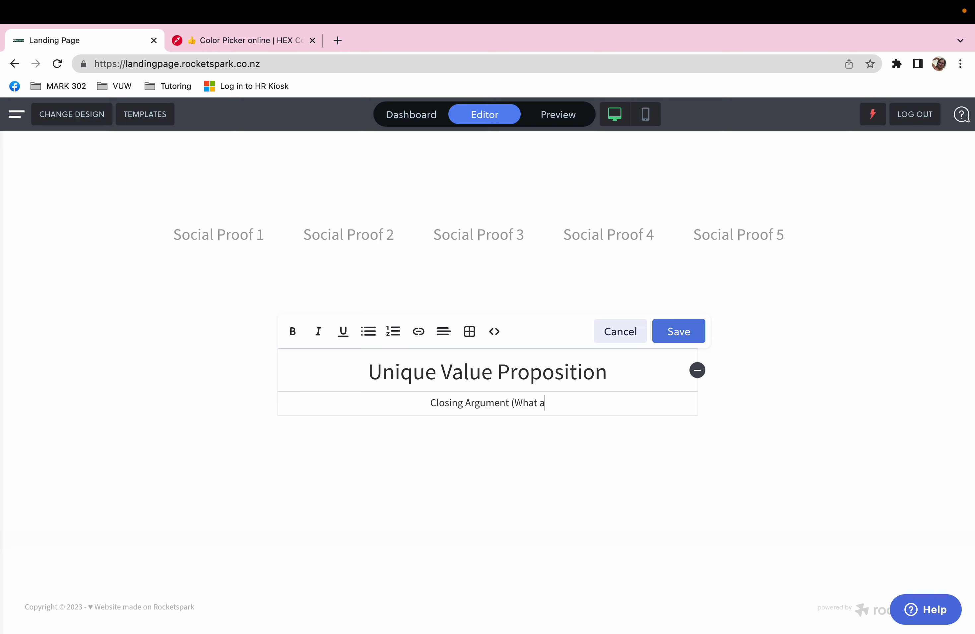
type("re you waiti")
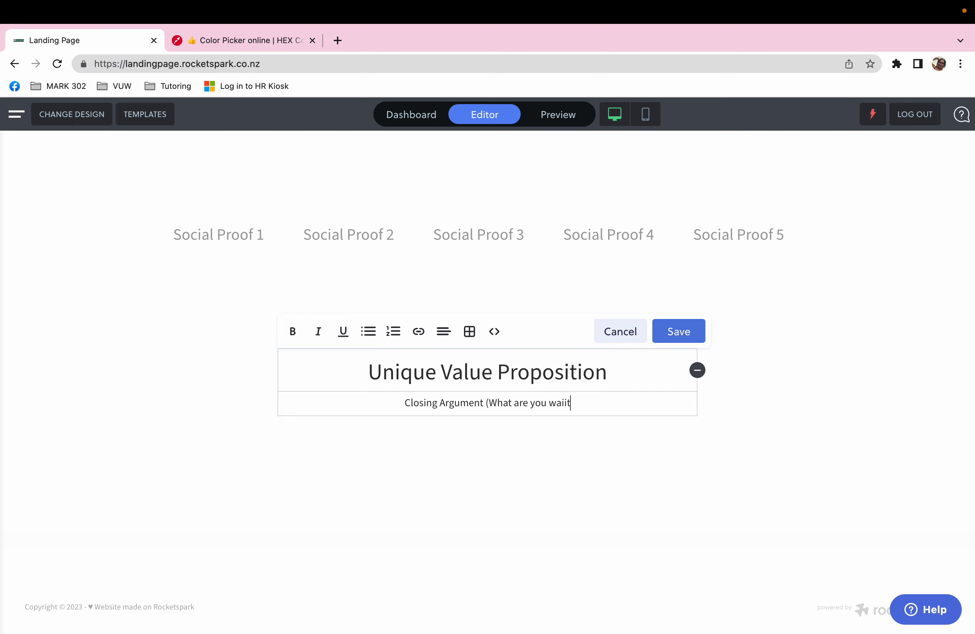
type("ng for s")
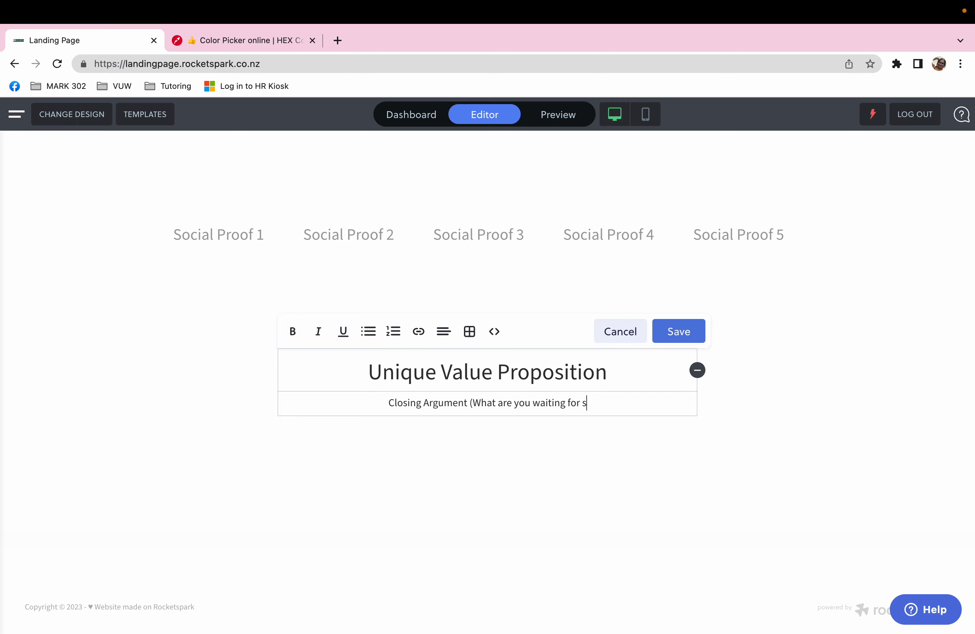
type("tart lear")
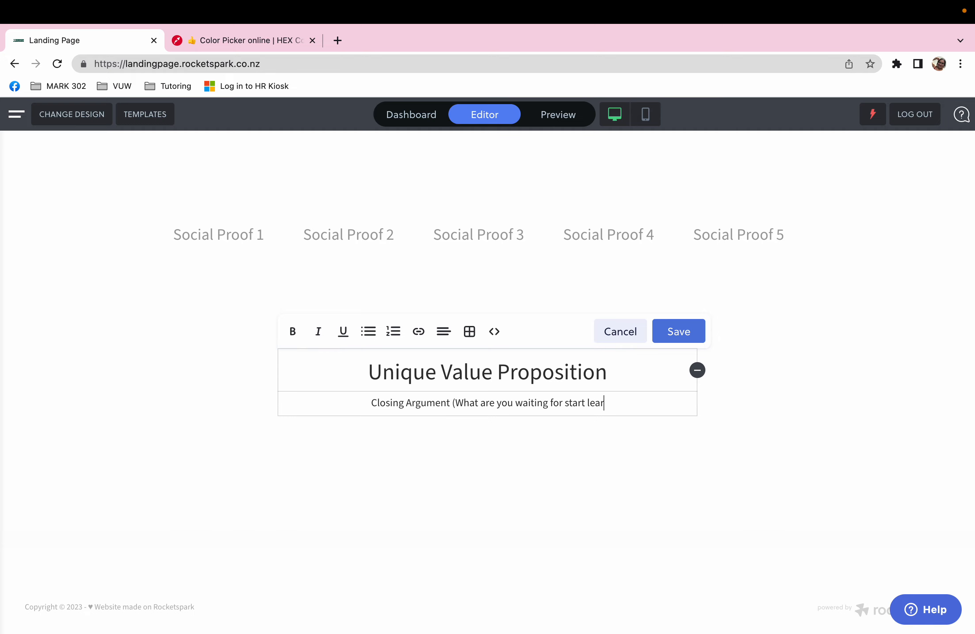
type("ning today)")
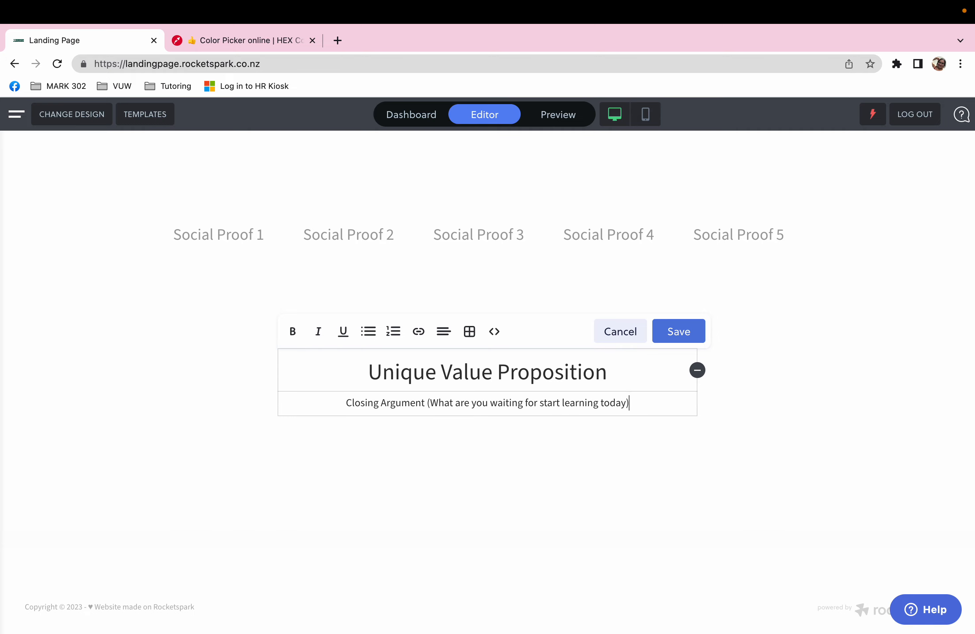
left_click(663, 335)
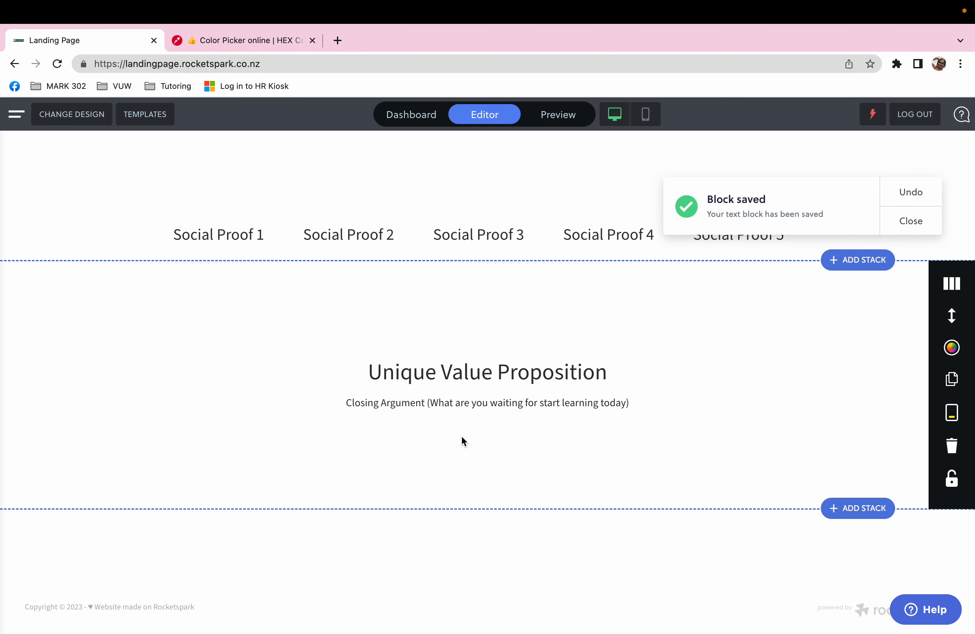
- Add a centred button reading "Register for Digital Marketing here" below the closing argument, linked to the Landing Page
left_click(490, 427)
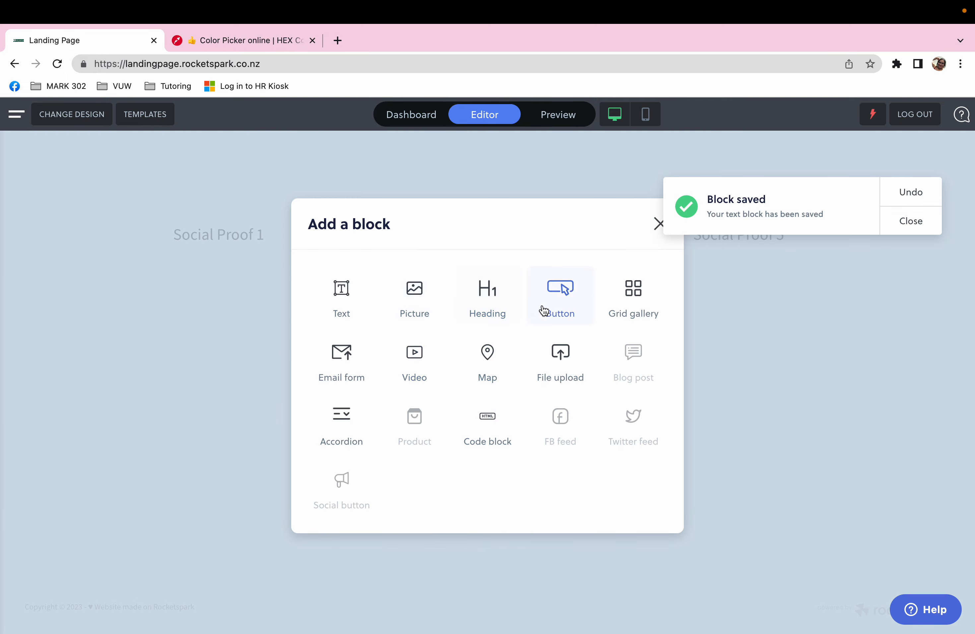
left_click(554, 296)
left_click(452, 307)
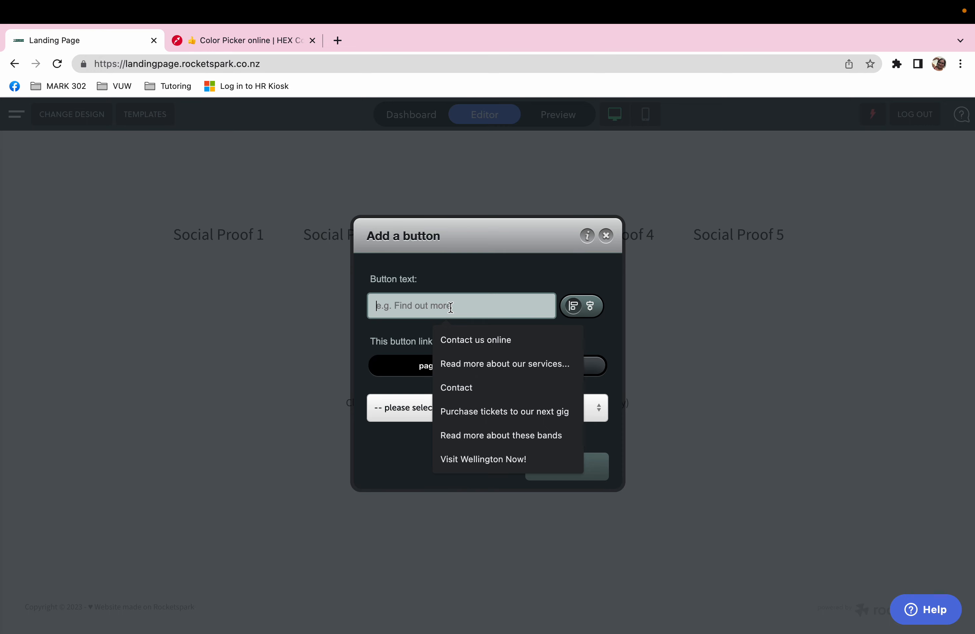
type("Register for Digital Marketing here")
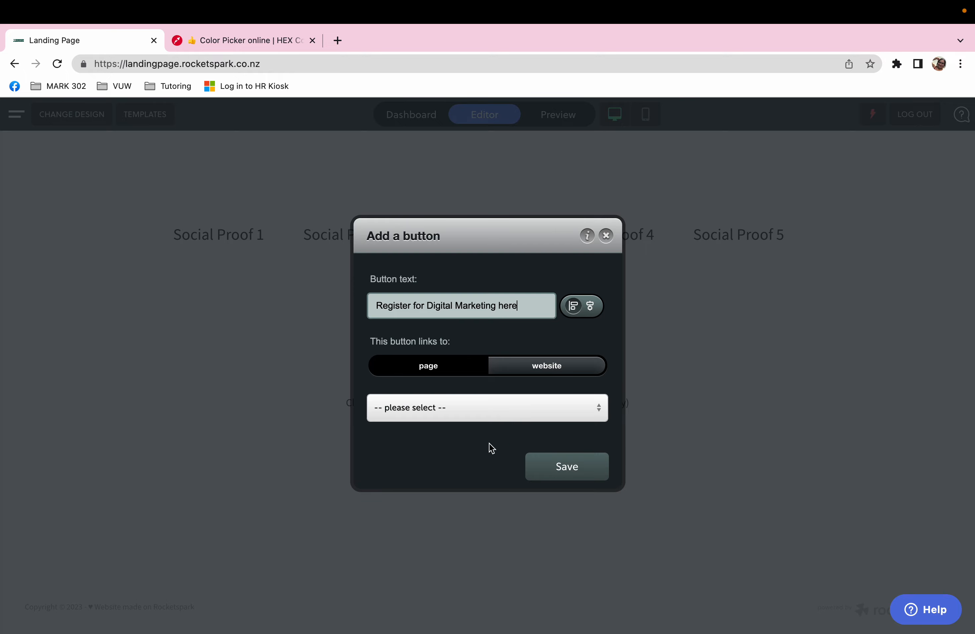
left_click(549, 408)
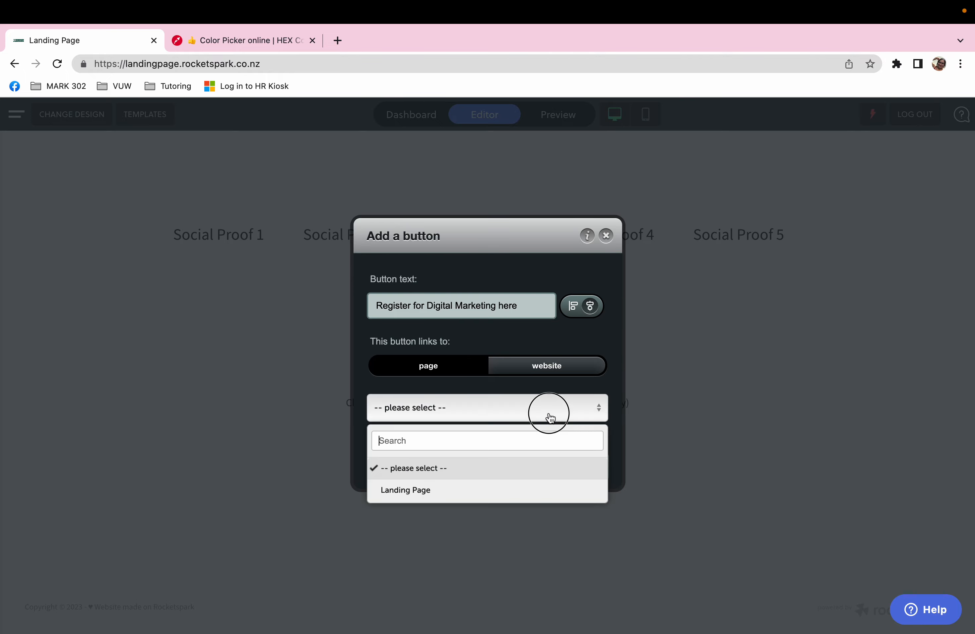
left_click(424, 489)
left_click(572, 476)
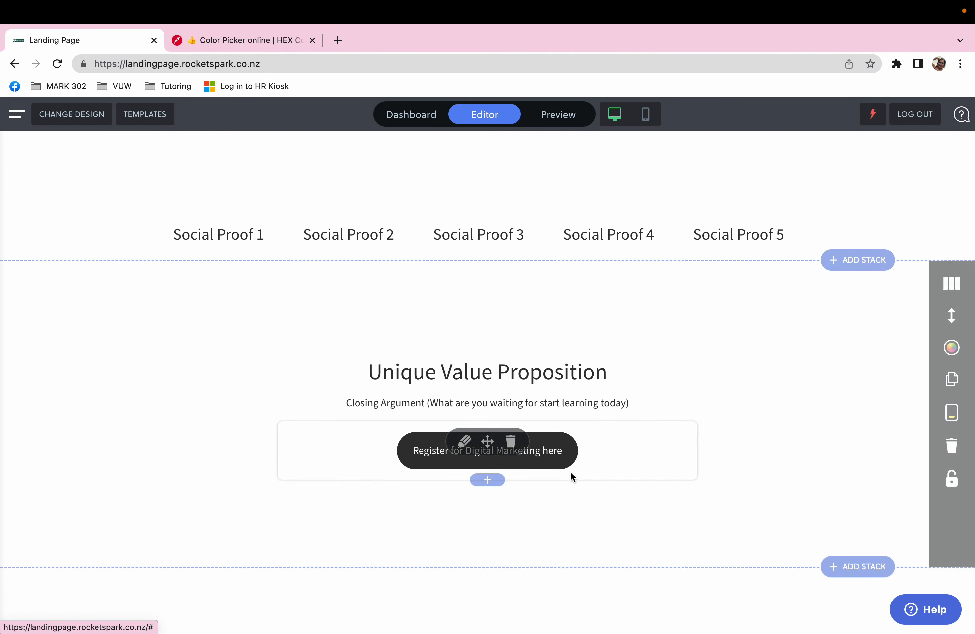
scroll(657, 527, "up", 5)
scroll(657, 527, "up", 10)
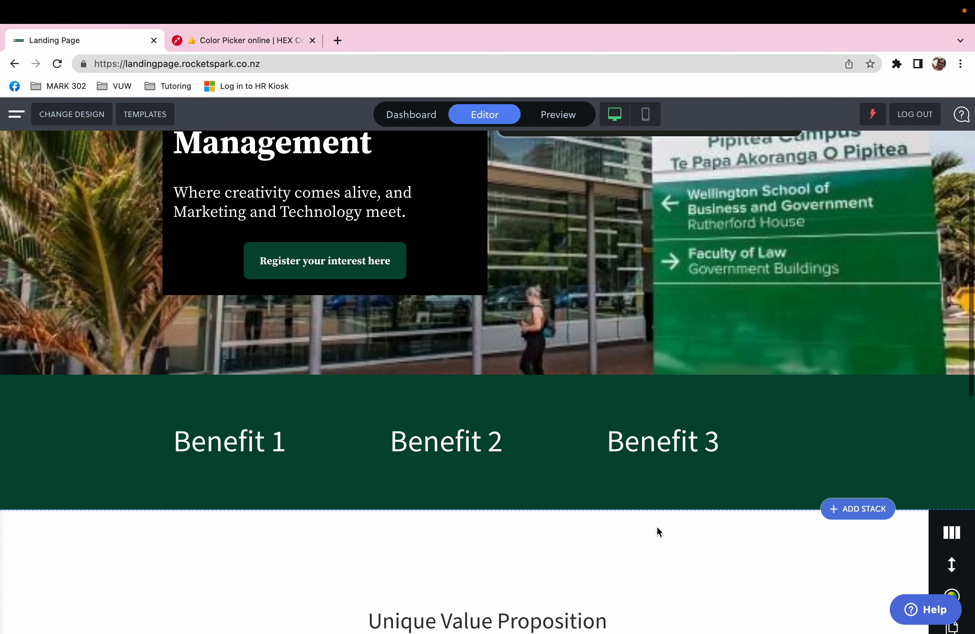
scroll(659, 553, "up", 2)
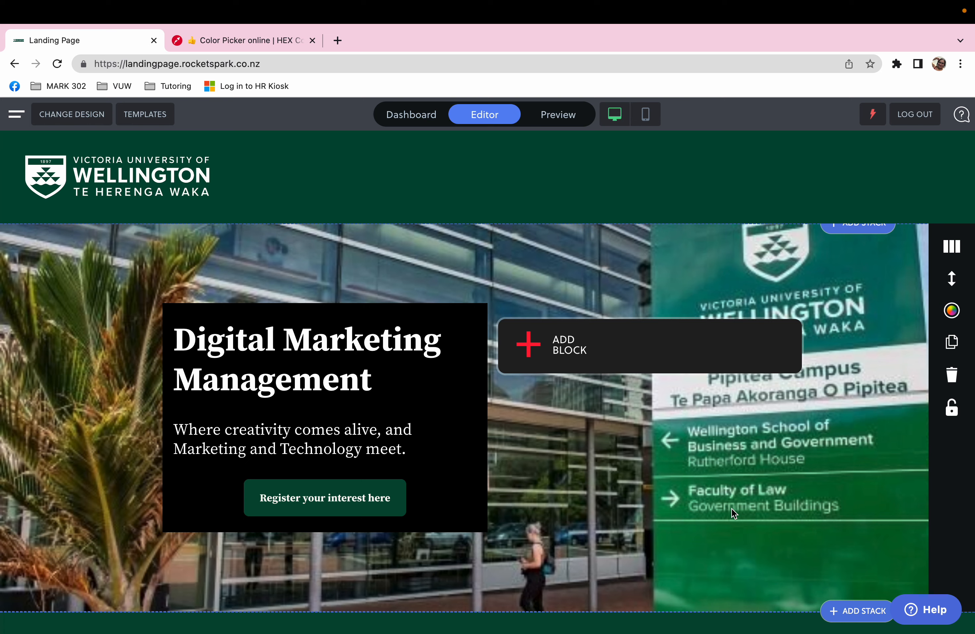
- Preview the landing page in desktop view and review its sections from the hero down to the closing argument
left_click(547, 119)
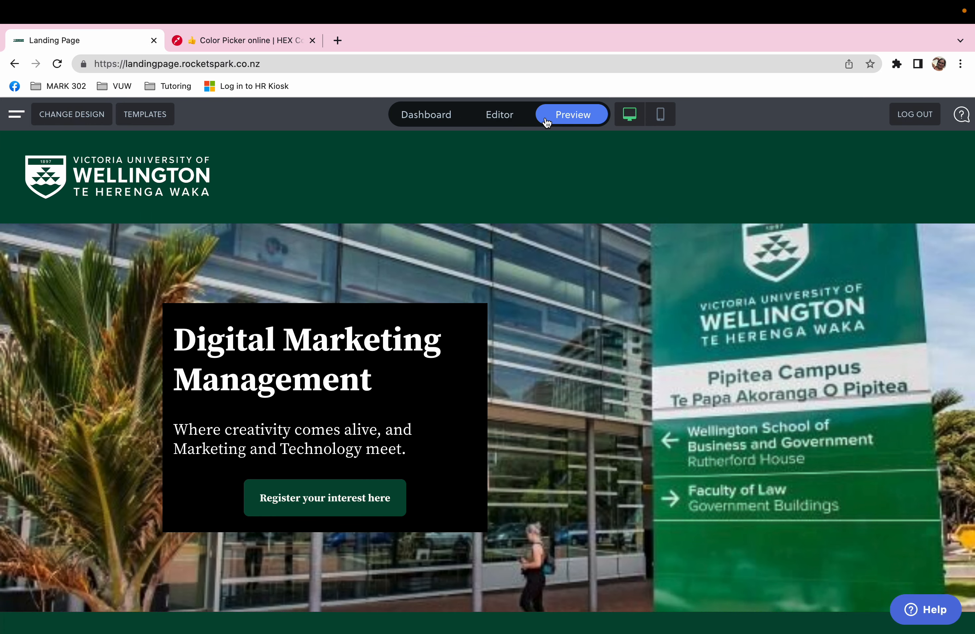
scroll(540, 224, "down", 10)
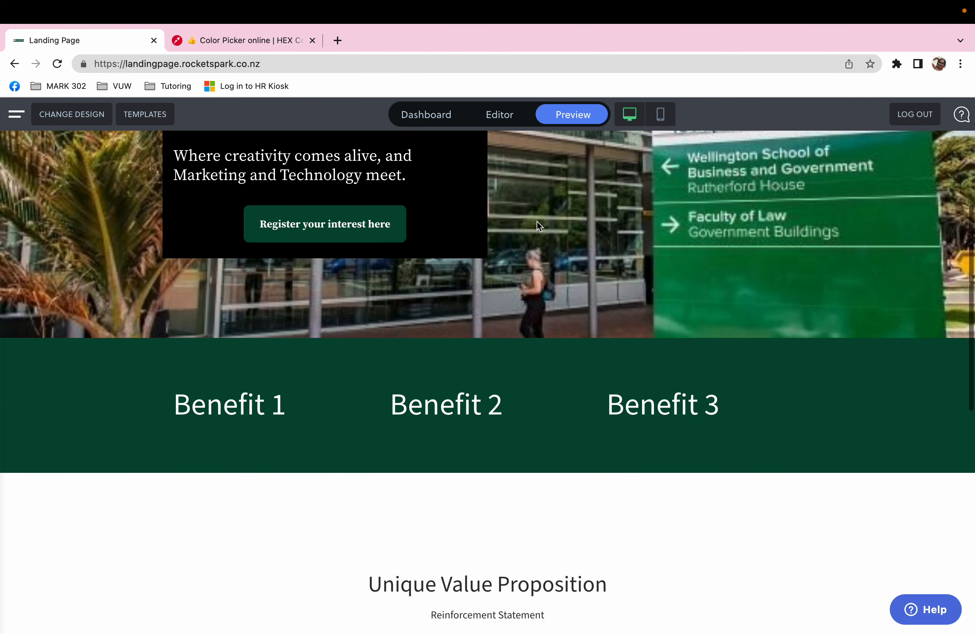
scroll(537, 222, "down", 8)
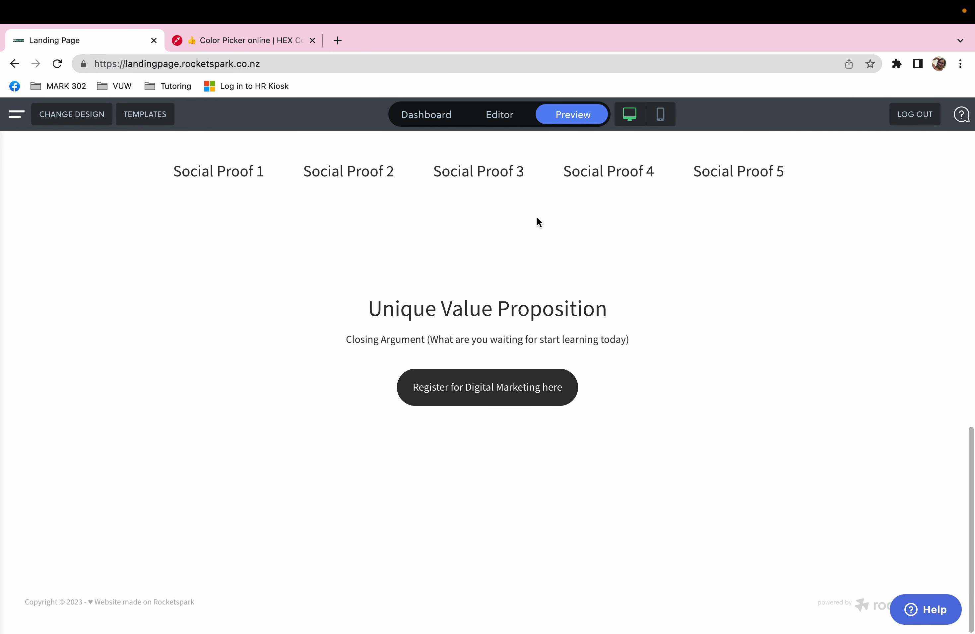
scroll(537, 220, "up", 6)
scroll(539, 222, "up", 8)
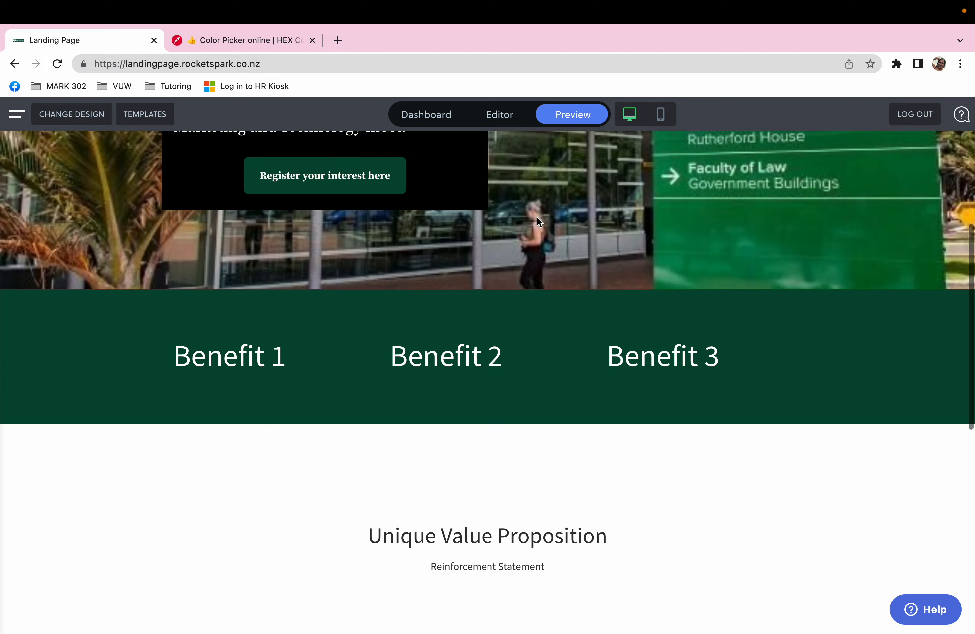
scroll(539, 221, "up", 4)
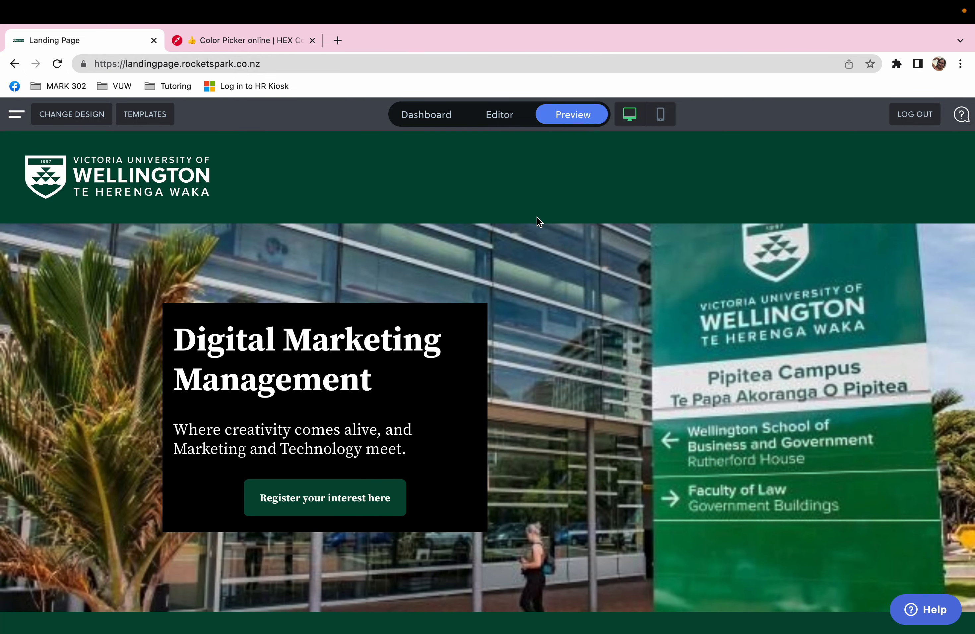
scroll(538, 221, "down", 6)
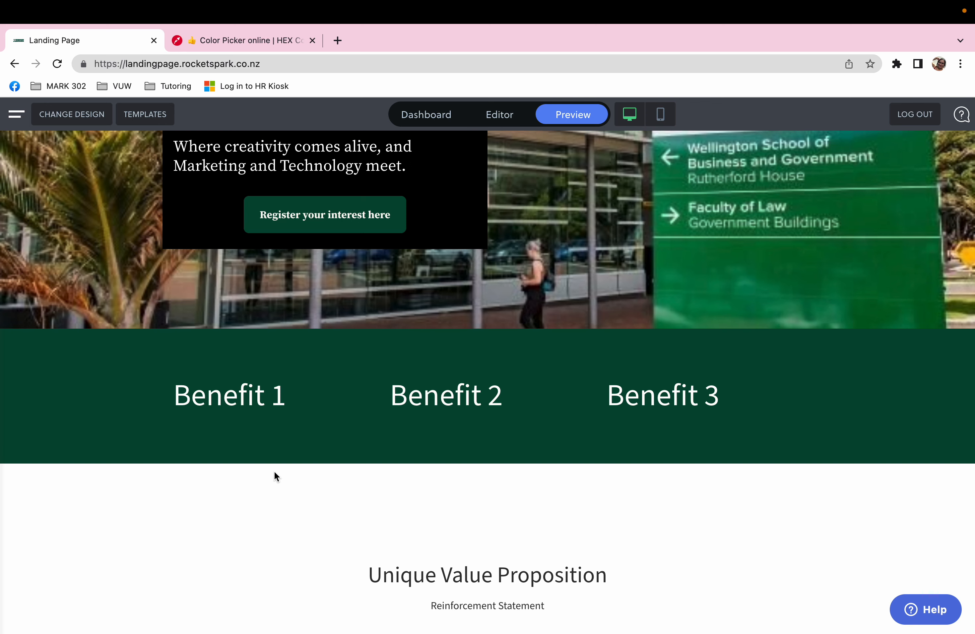
scroll(274, 473, "down", 10)
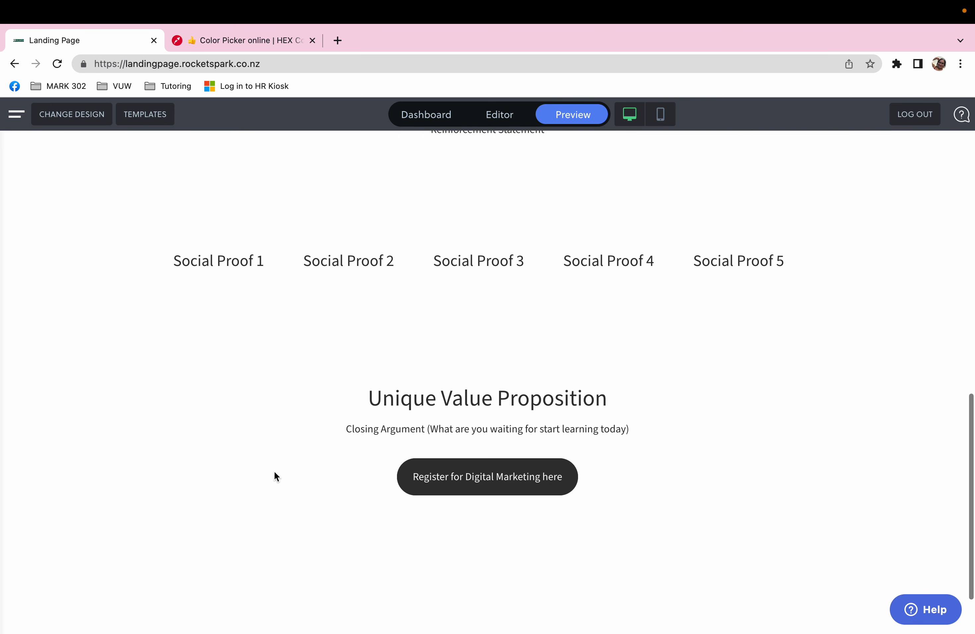
scroll(275, 474, "down", 2)
scroll(394, 315, "up", 2)
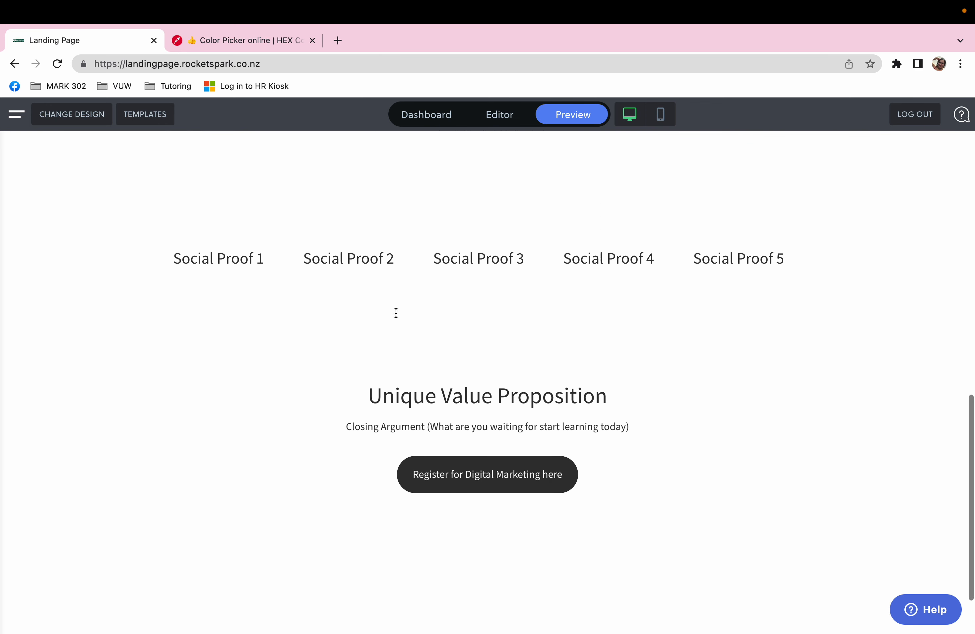
scroll(396, 313, "up", 11)
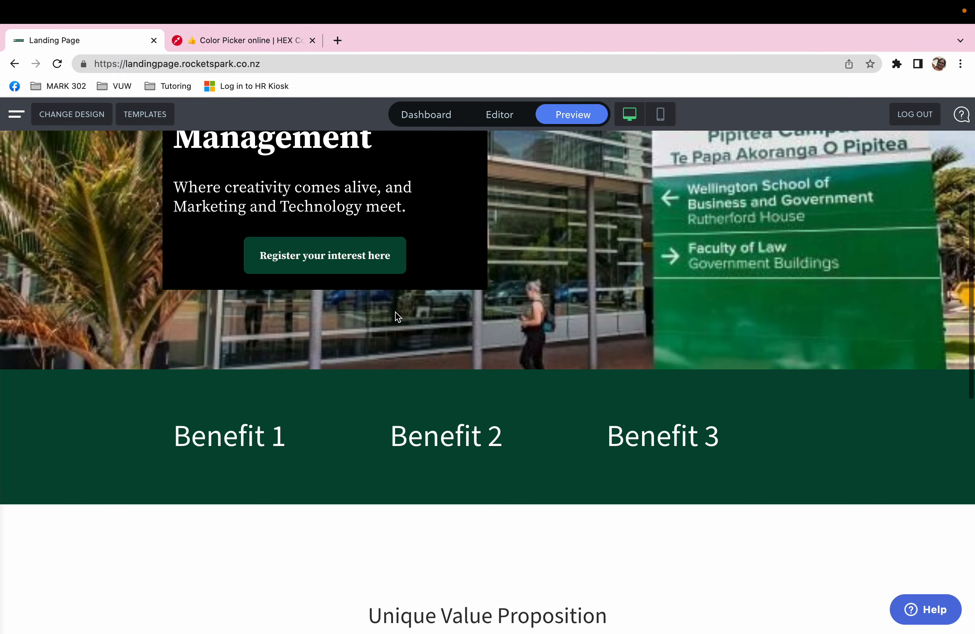
scroll(356, 504, "up", 4)
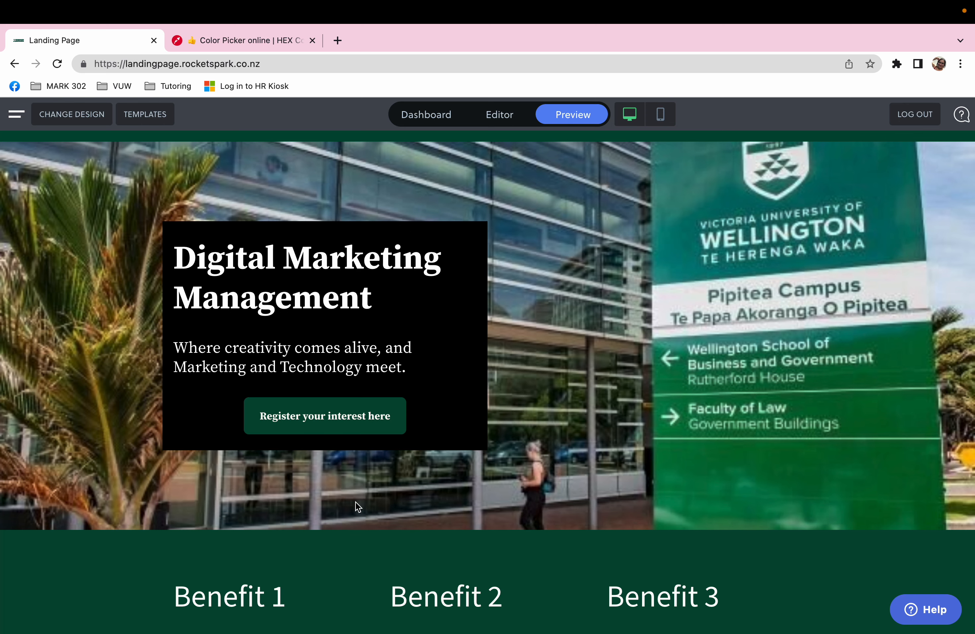
- Check the hero's "Register your interest here" button against the closing registration button and review the page layout between them
left_click(348, 424)
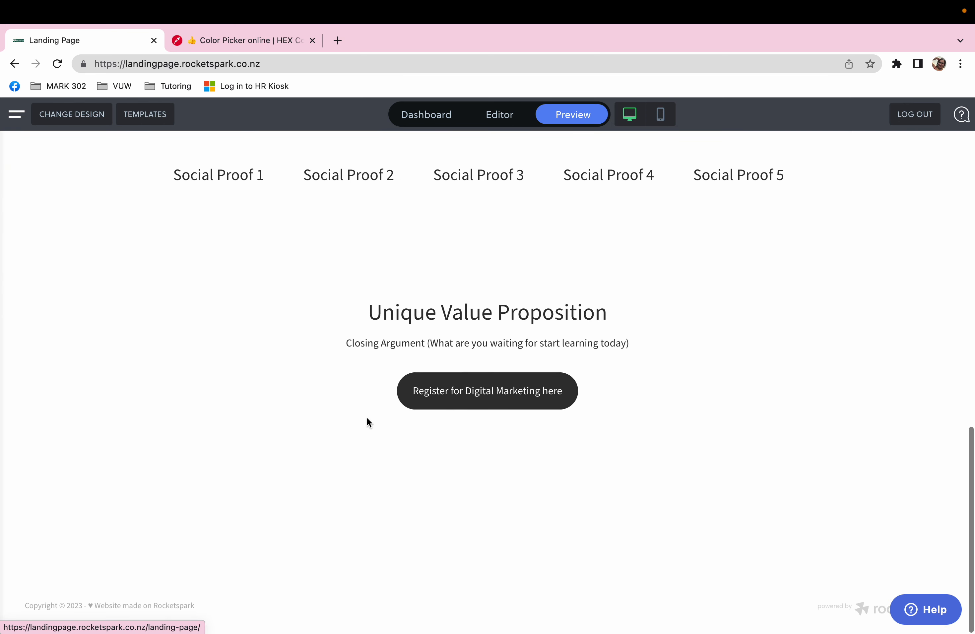
scroll(408, 440, "up", 6)
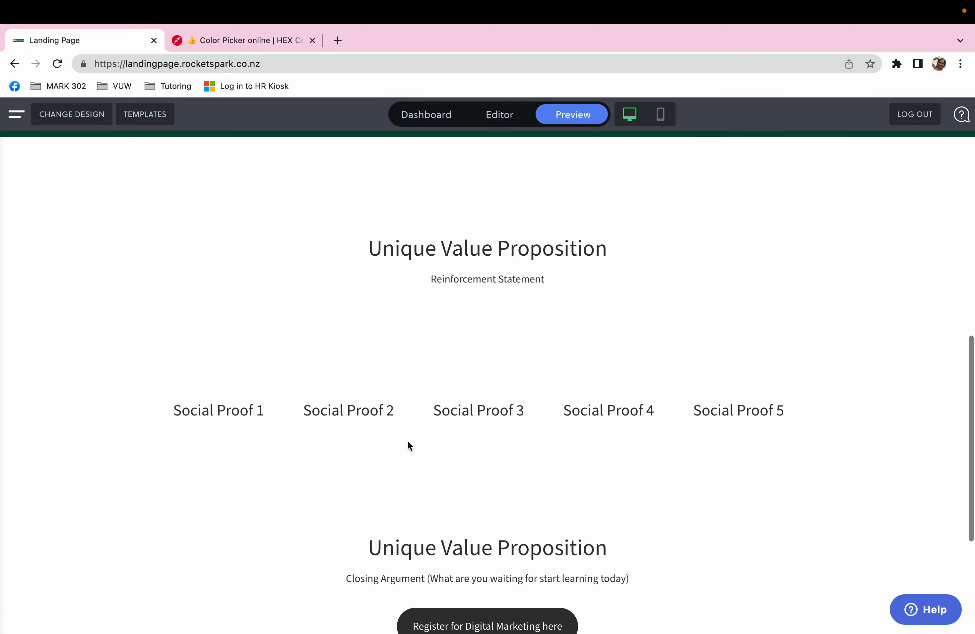
scroll(407, 441, "up", 10)
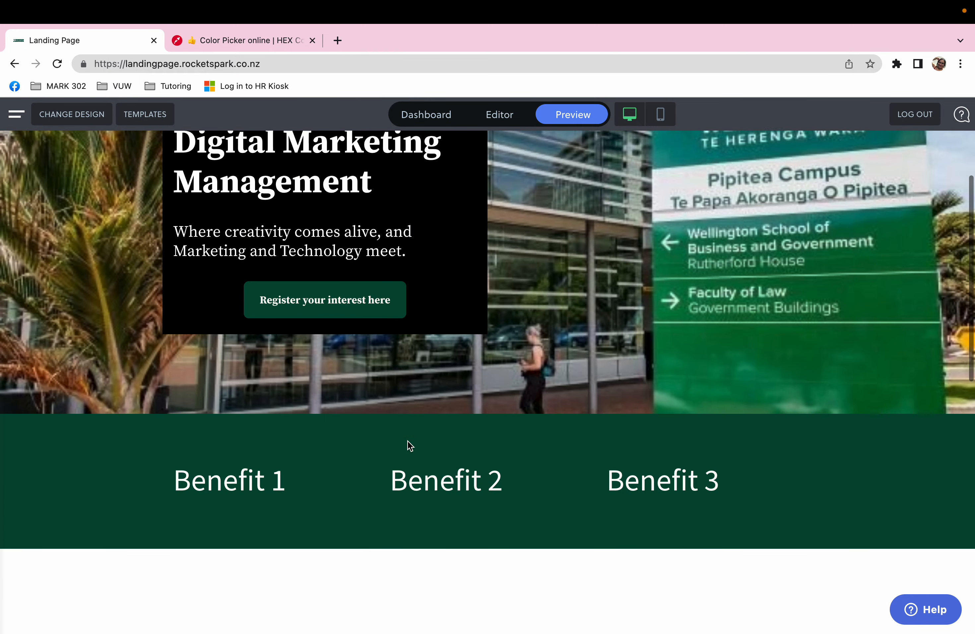
scroll(408, 440, "up", 5)
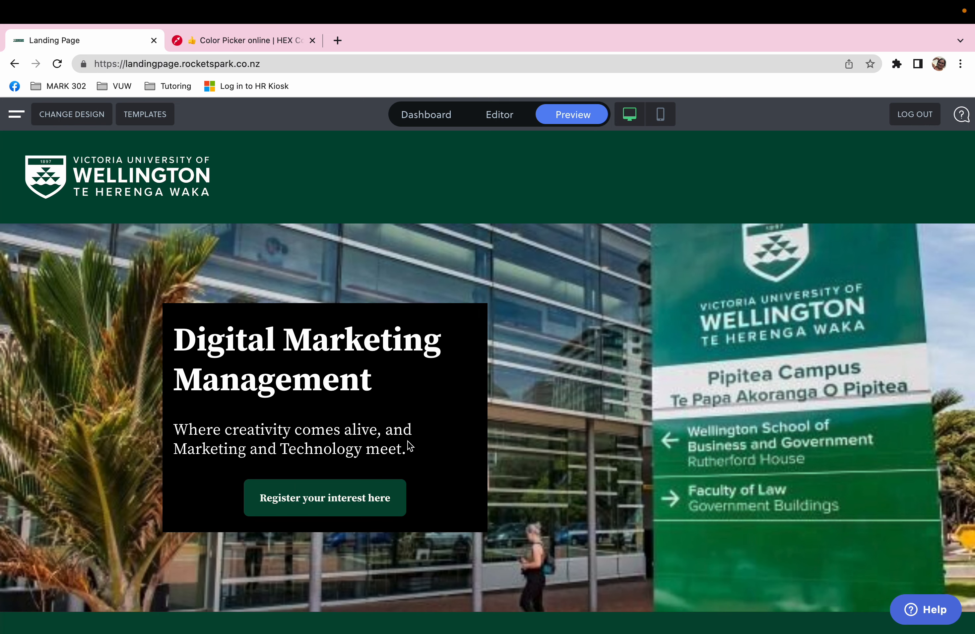
scroll(407, 440, "down", 20)
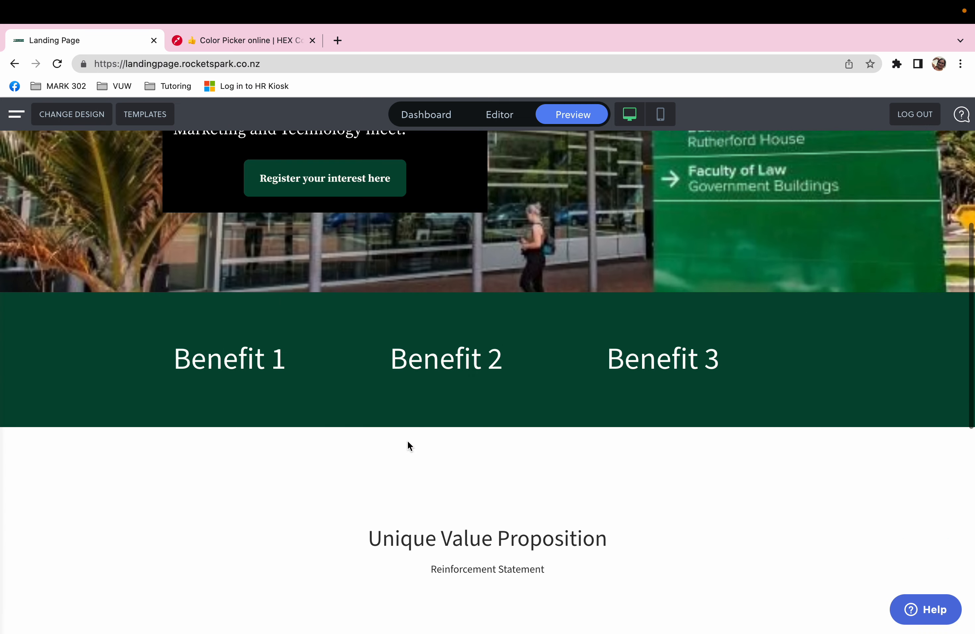
scroll(408, 445, "up", 20)
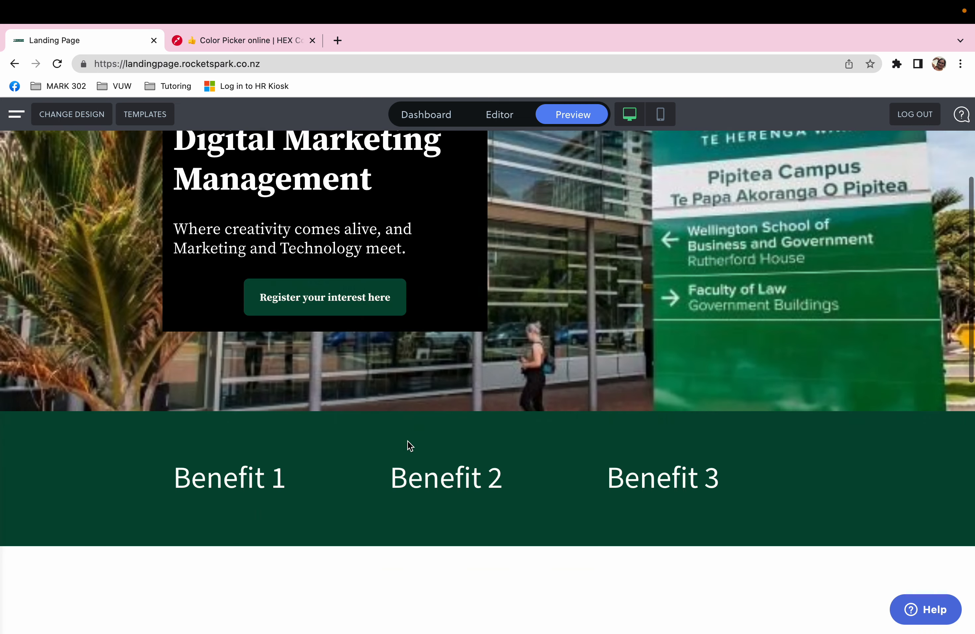